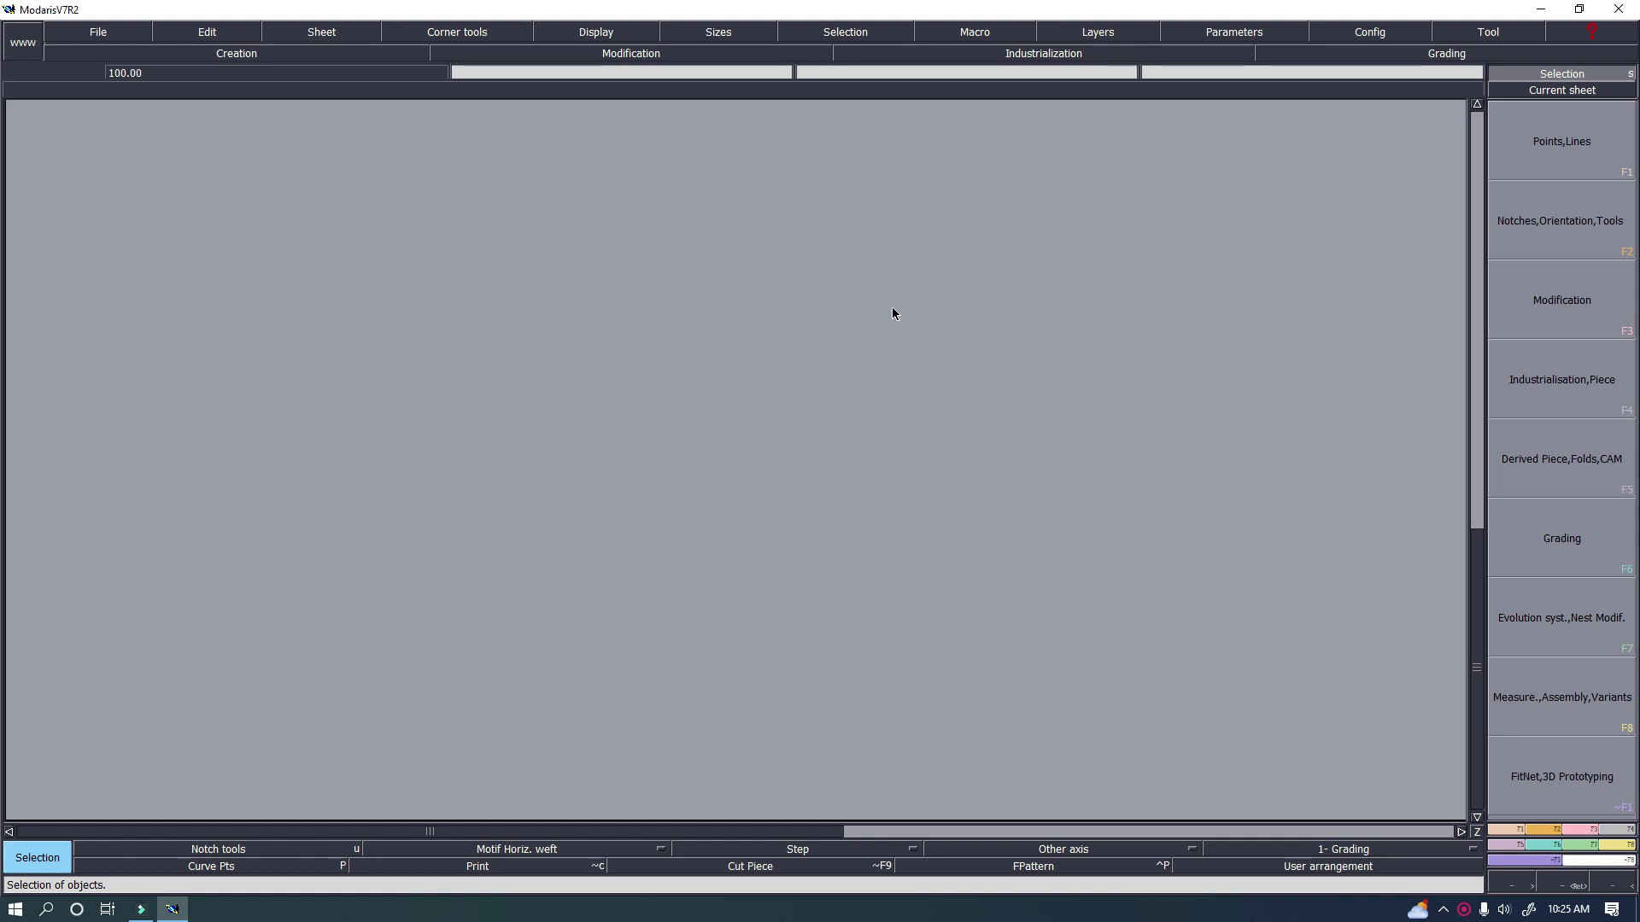
Open File > Import to show the Import options dialog with its export settings.
click(98, 32)
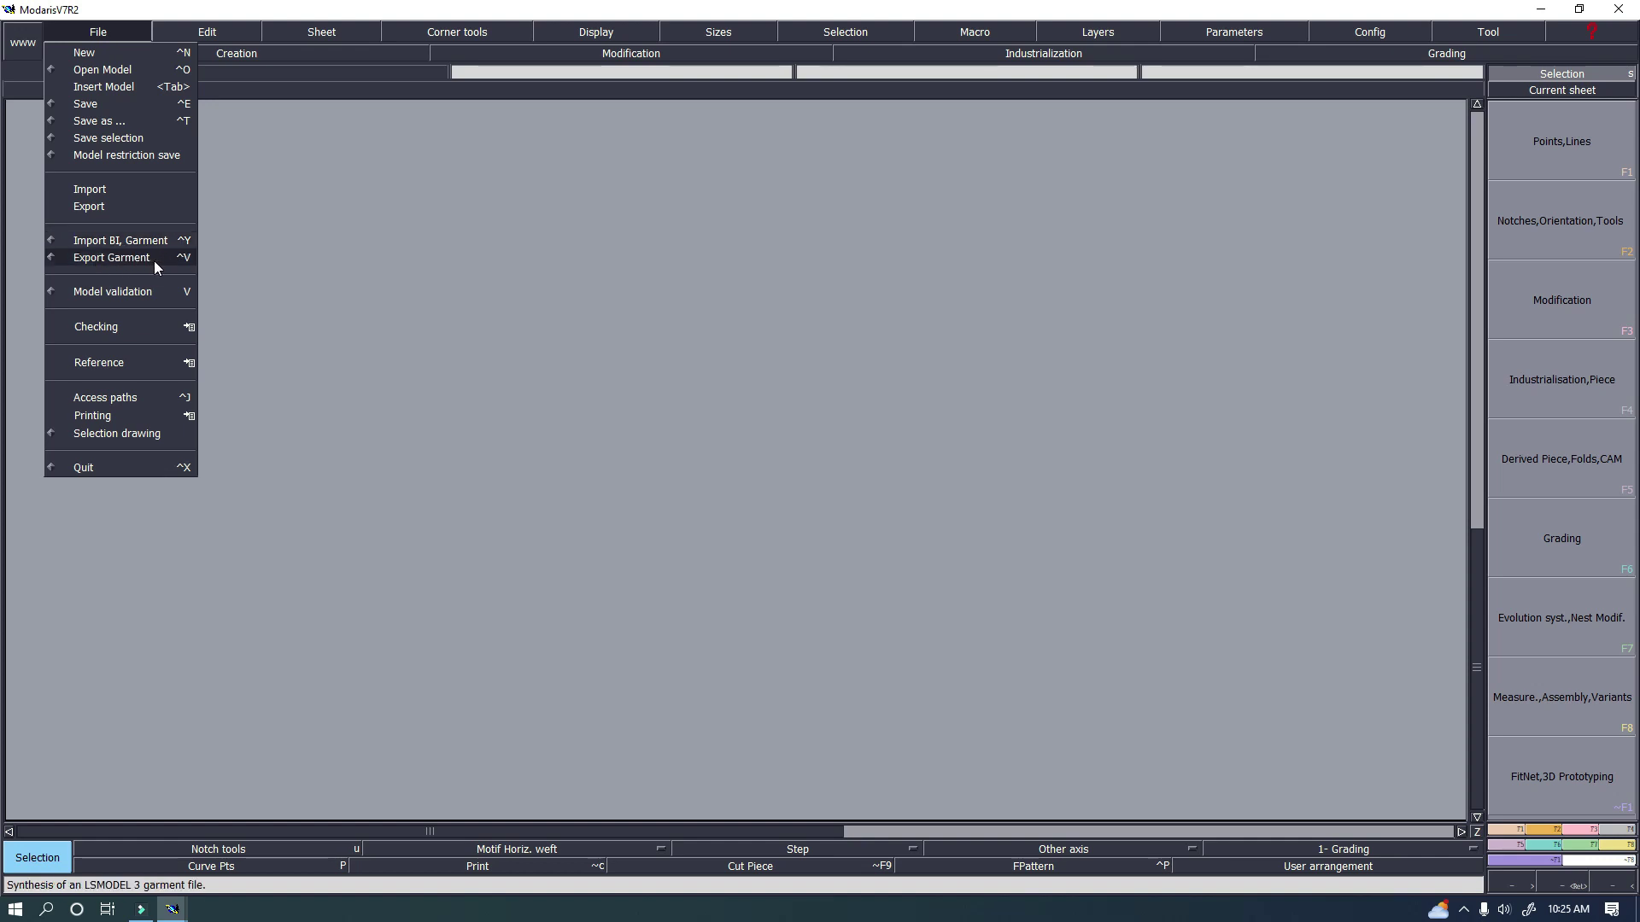
click(49, 238)
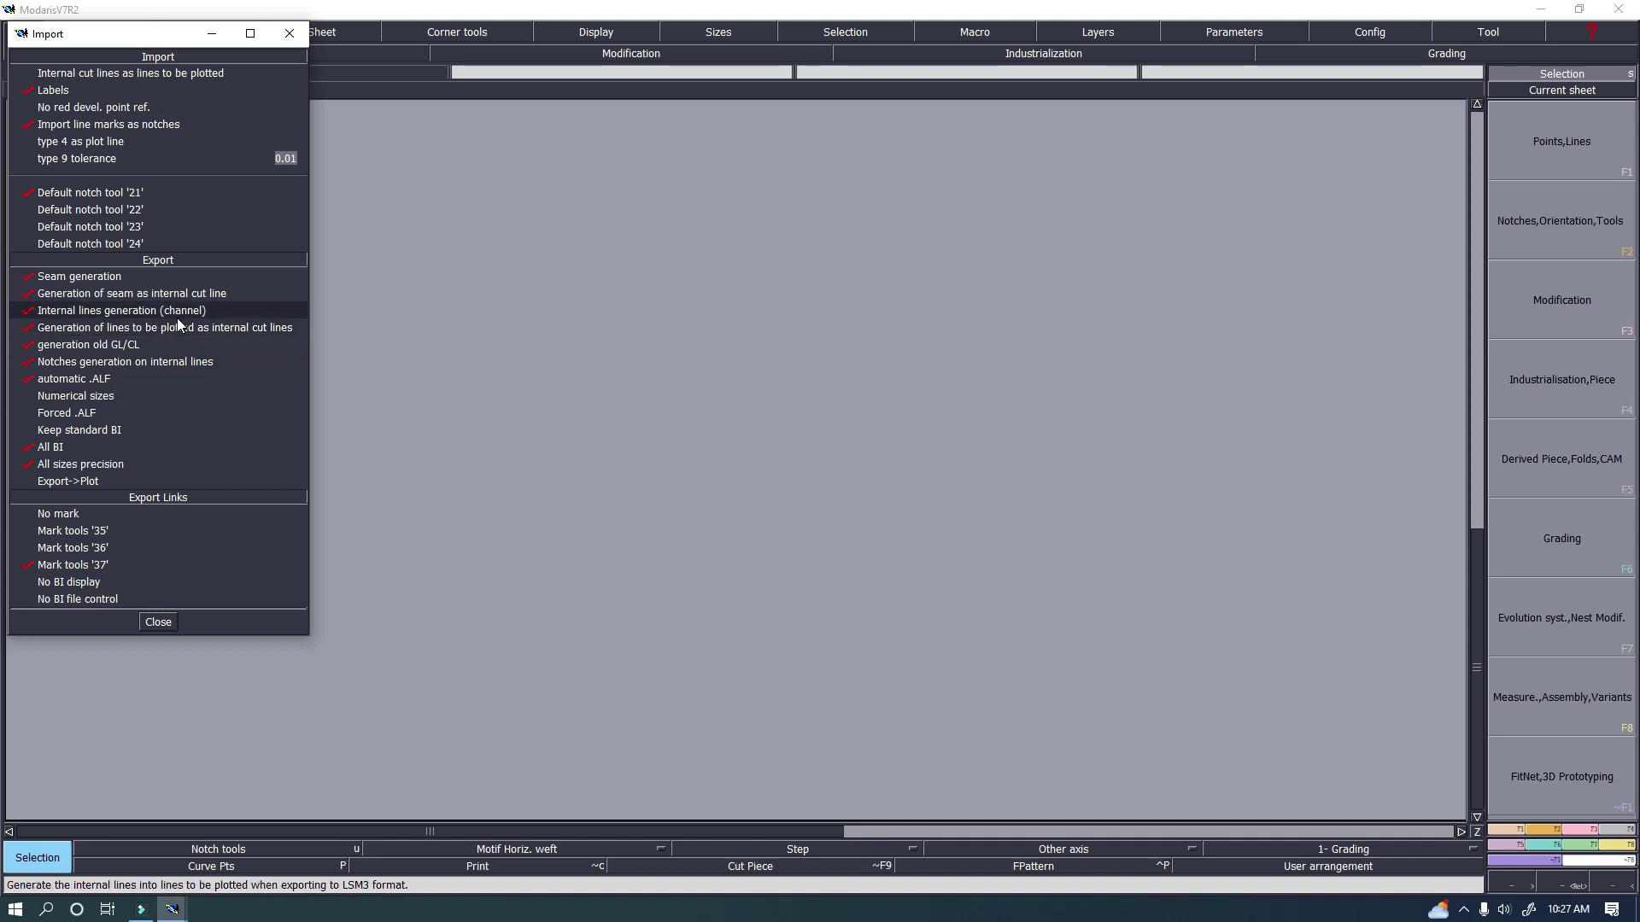
Toggle Internal lines, Notches and Seam-as-internal-cut-line export off and back on, then close.
click(30, 316)
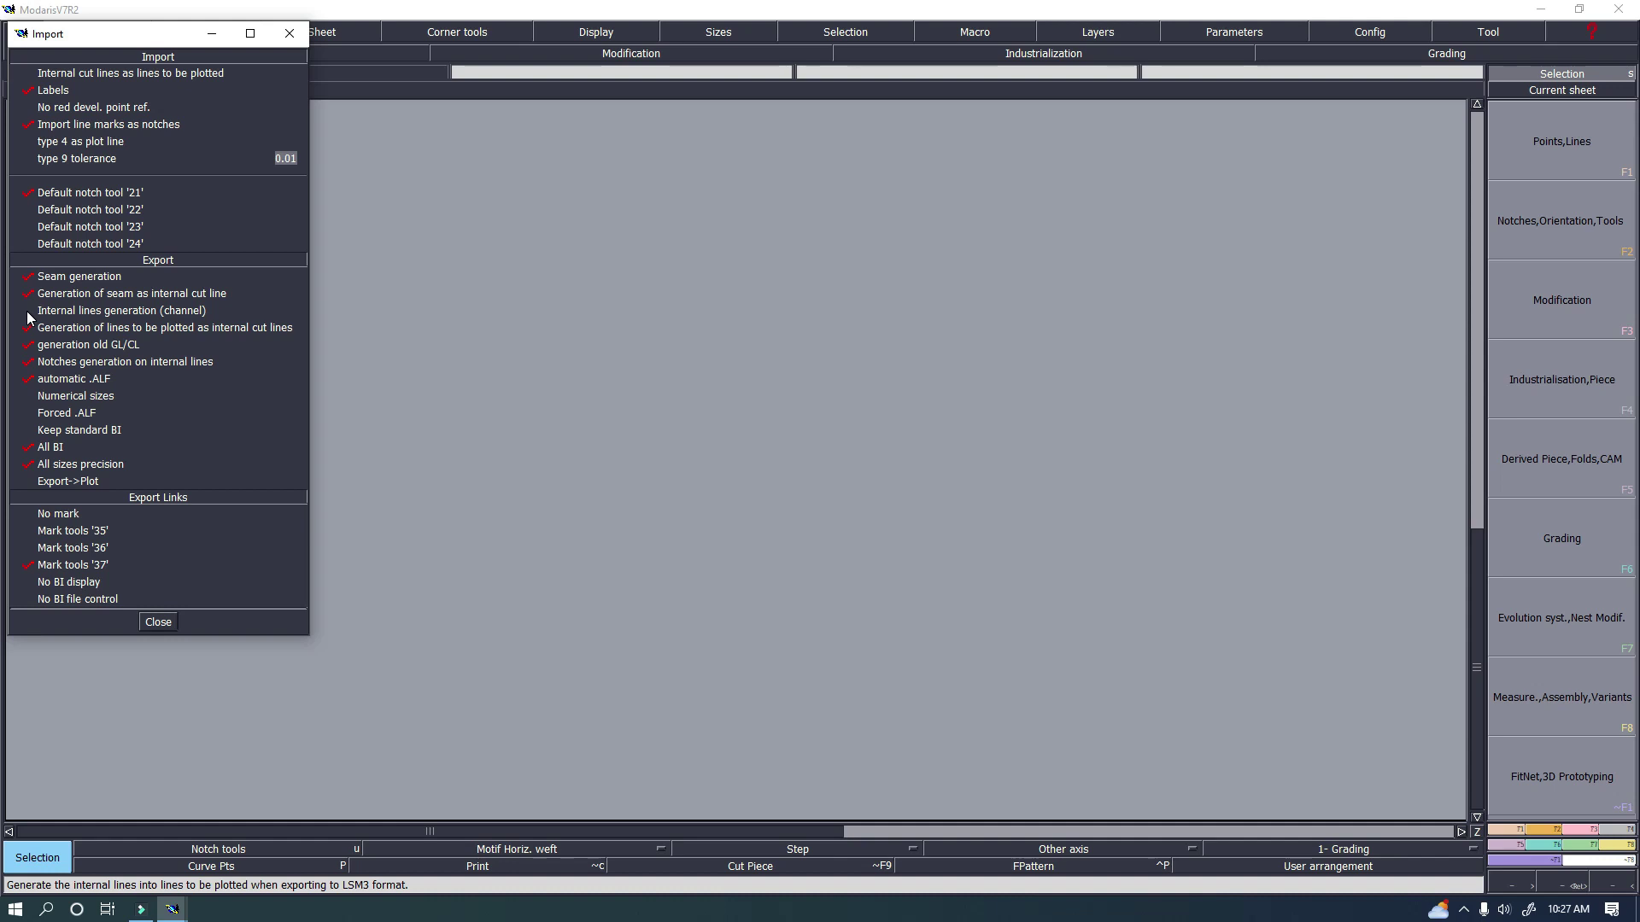
click(28, 316)
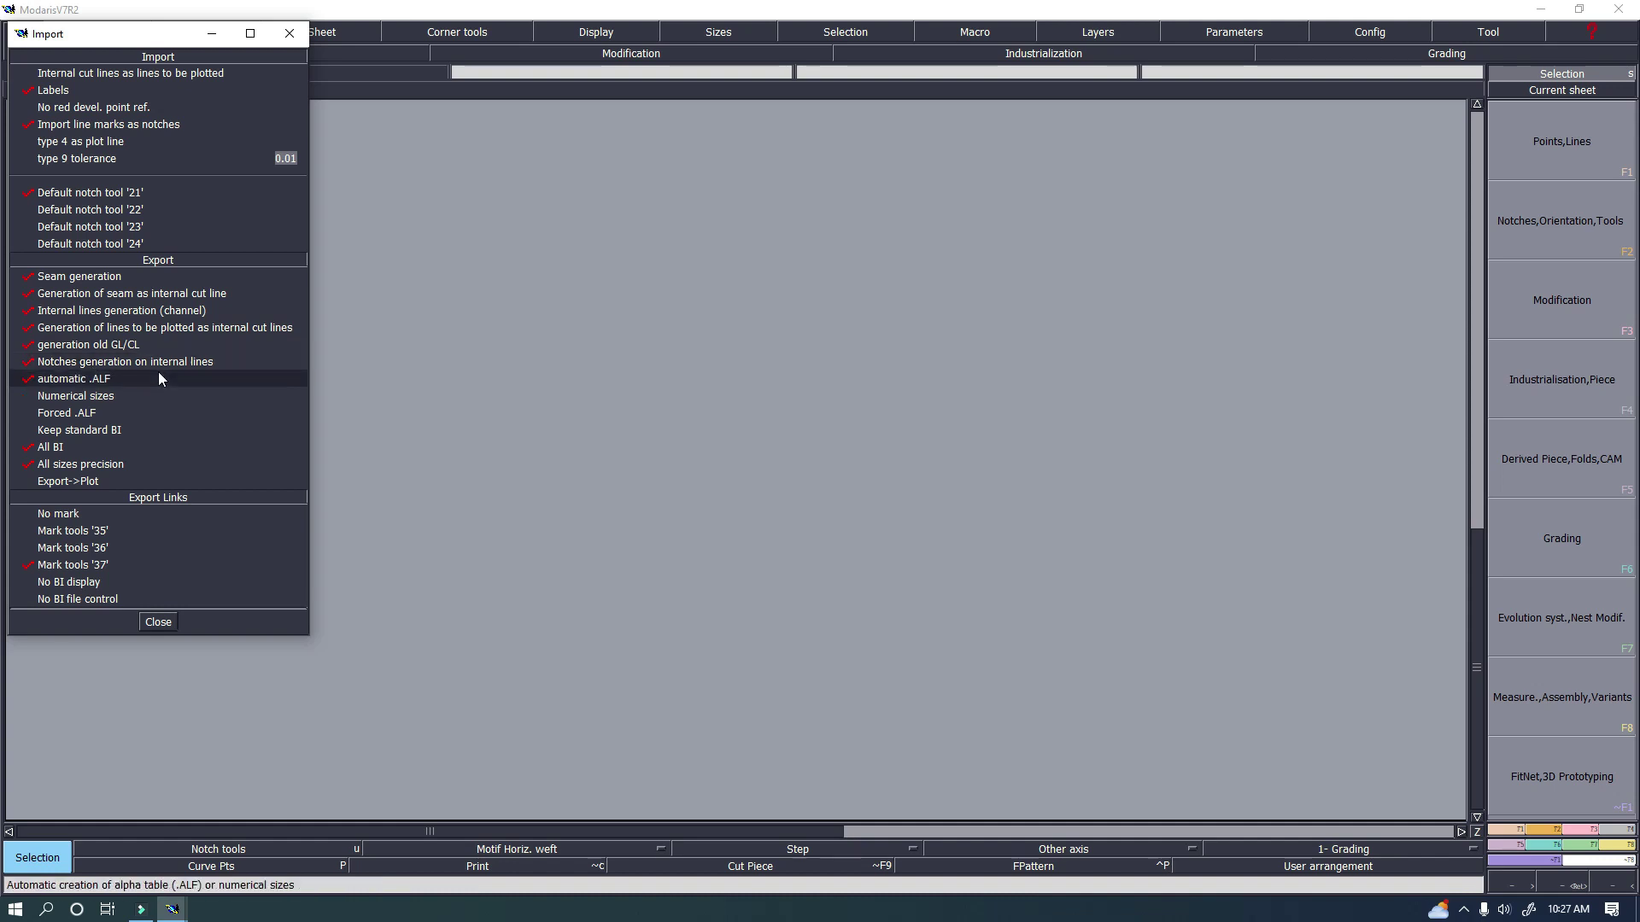
click(44, 363)
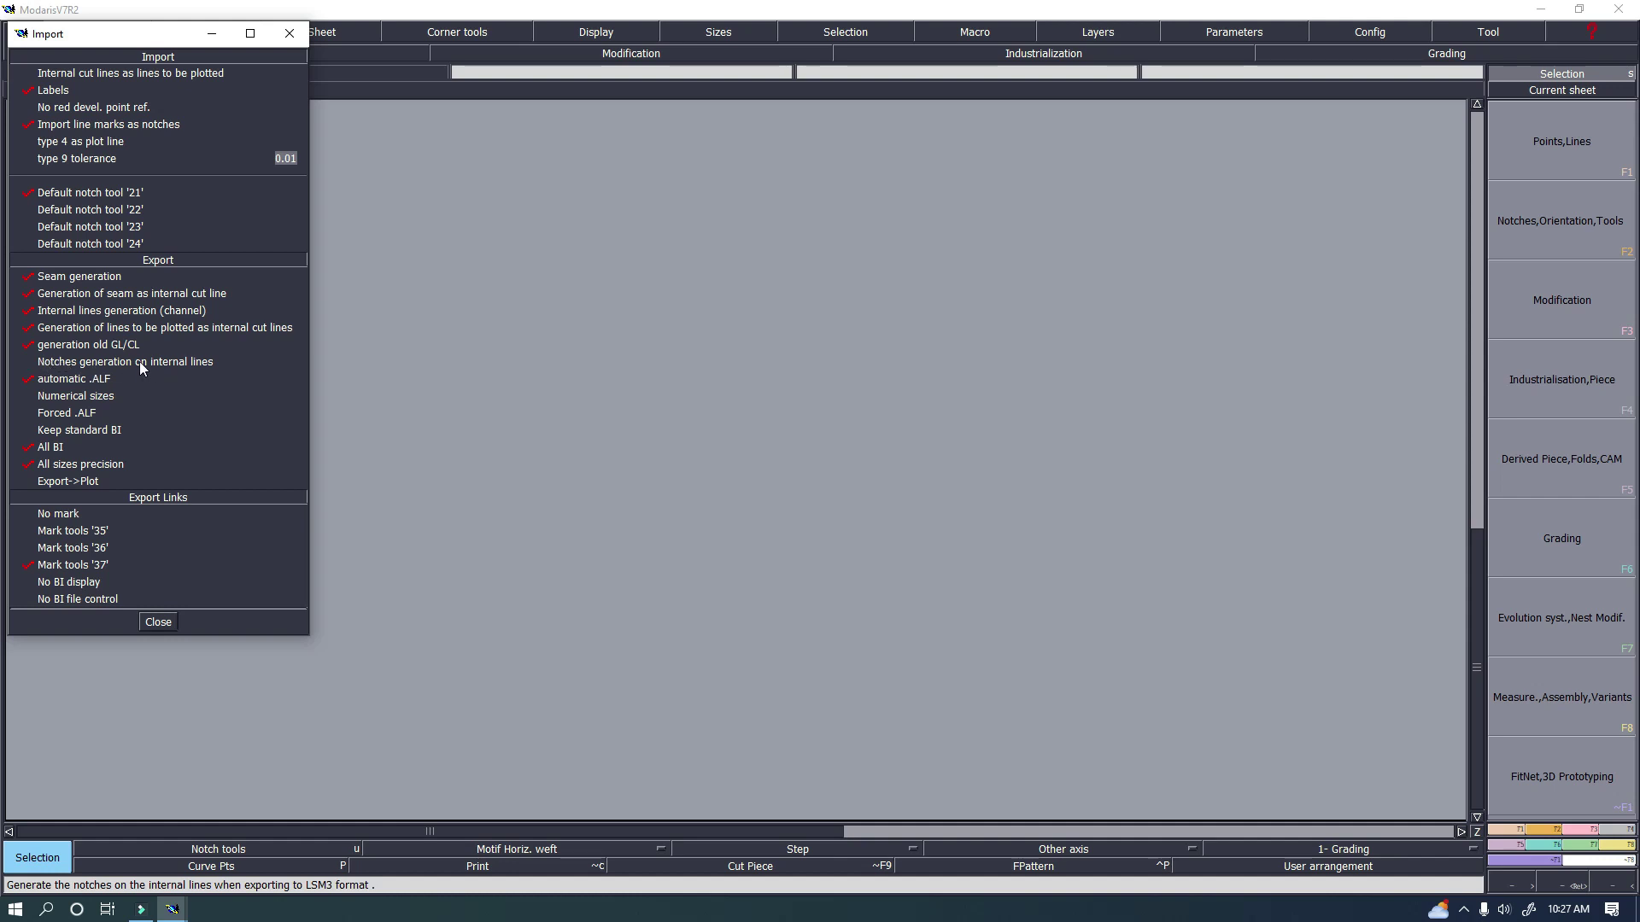
click(26, 364)
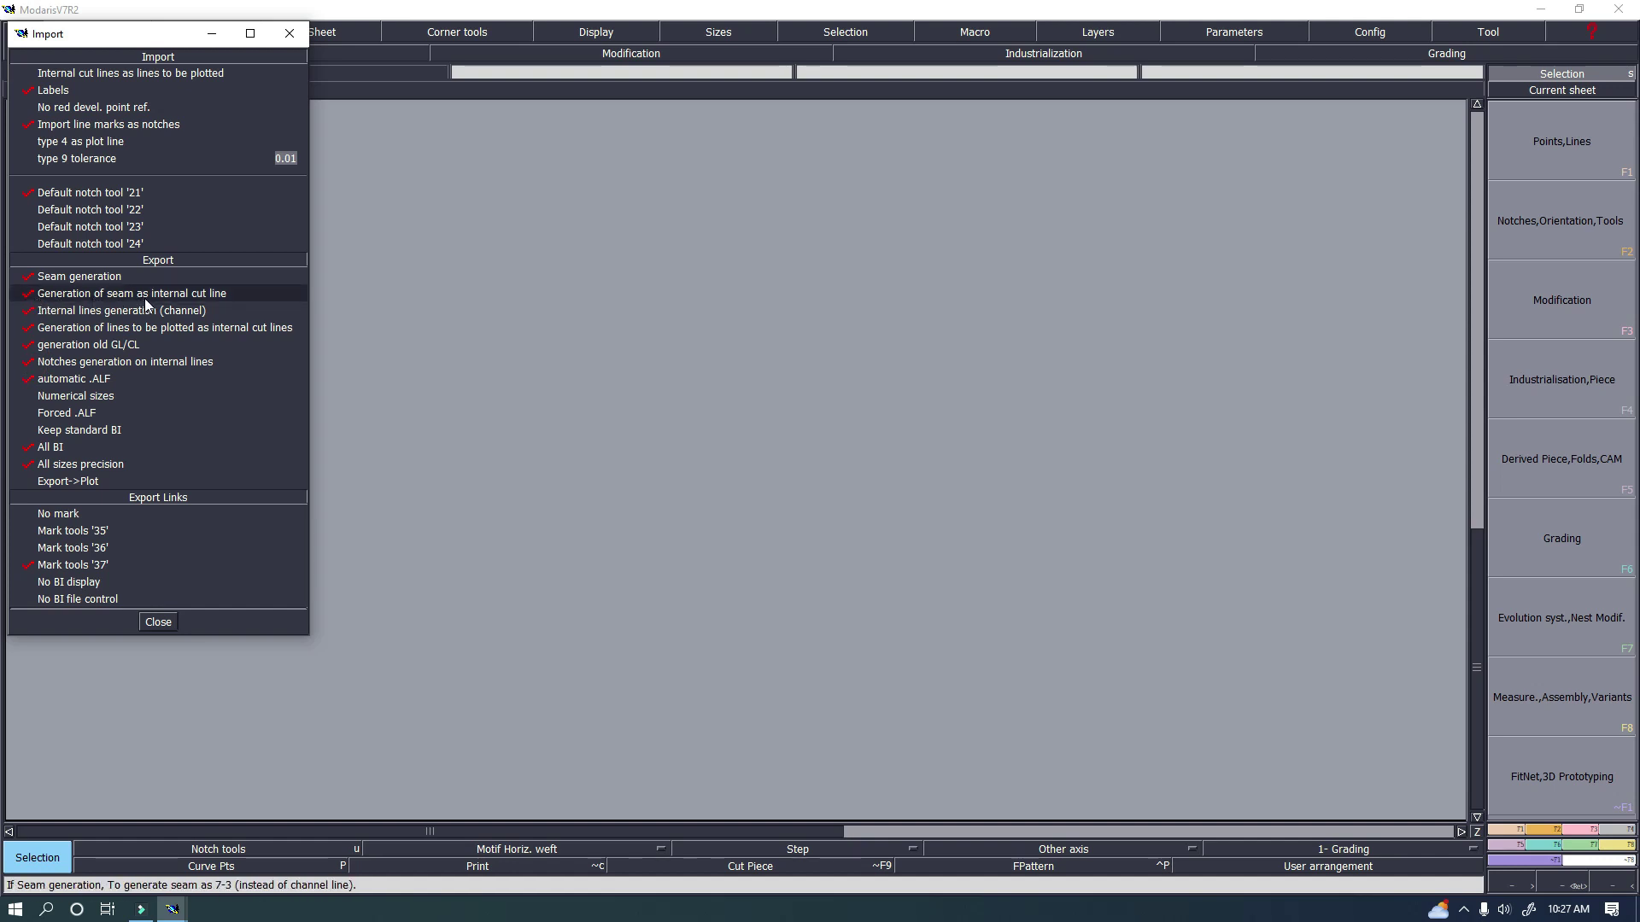
click(28, 295)
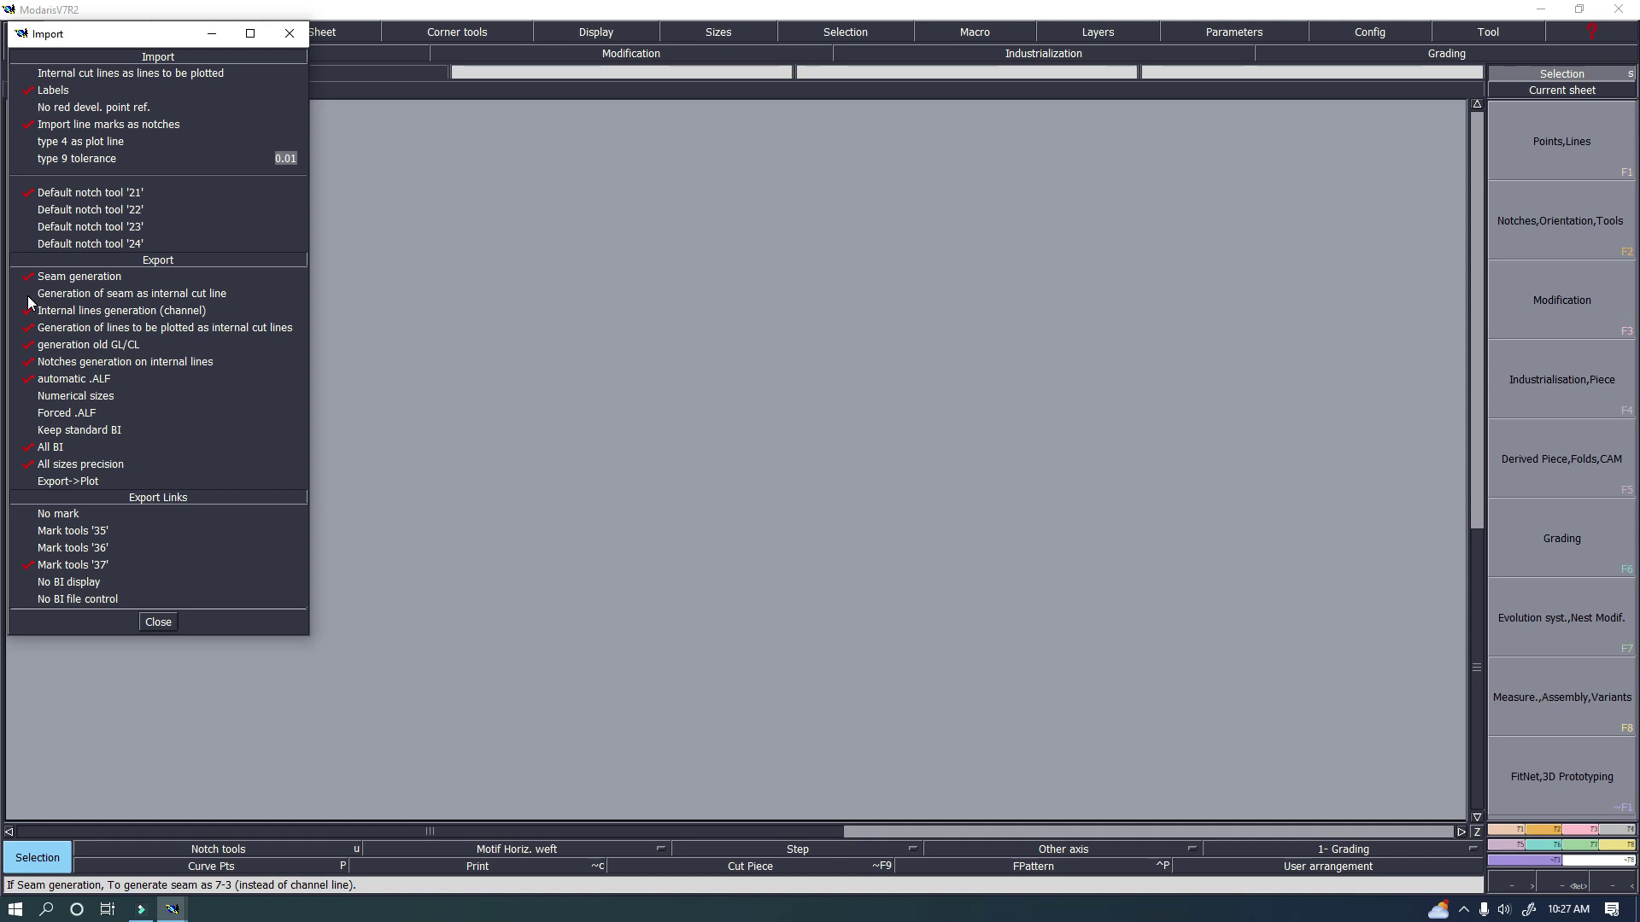
click(28, 296)
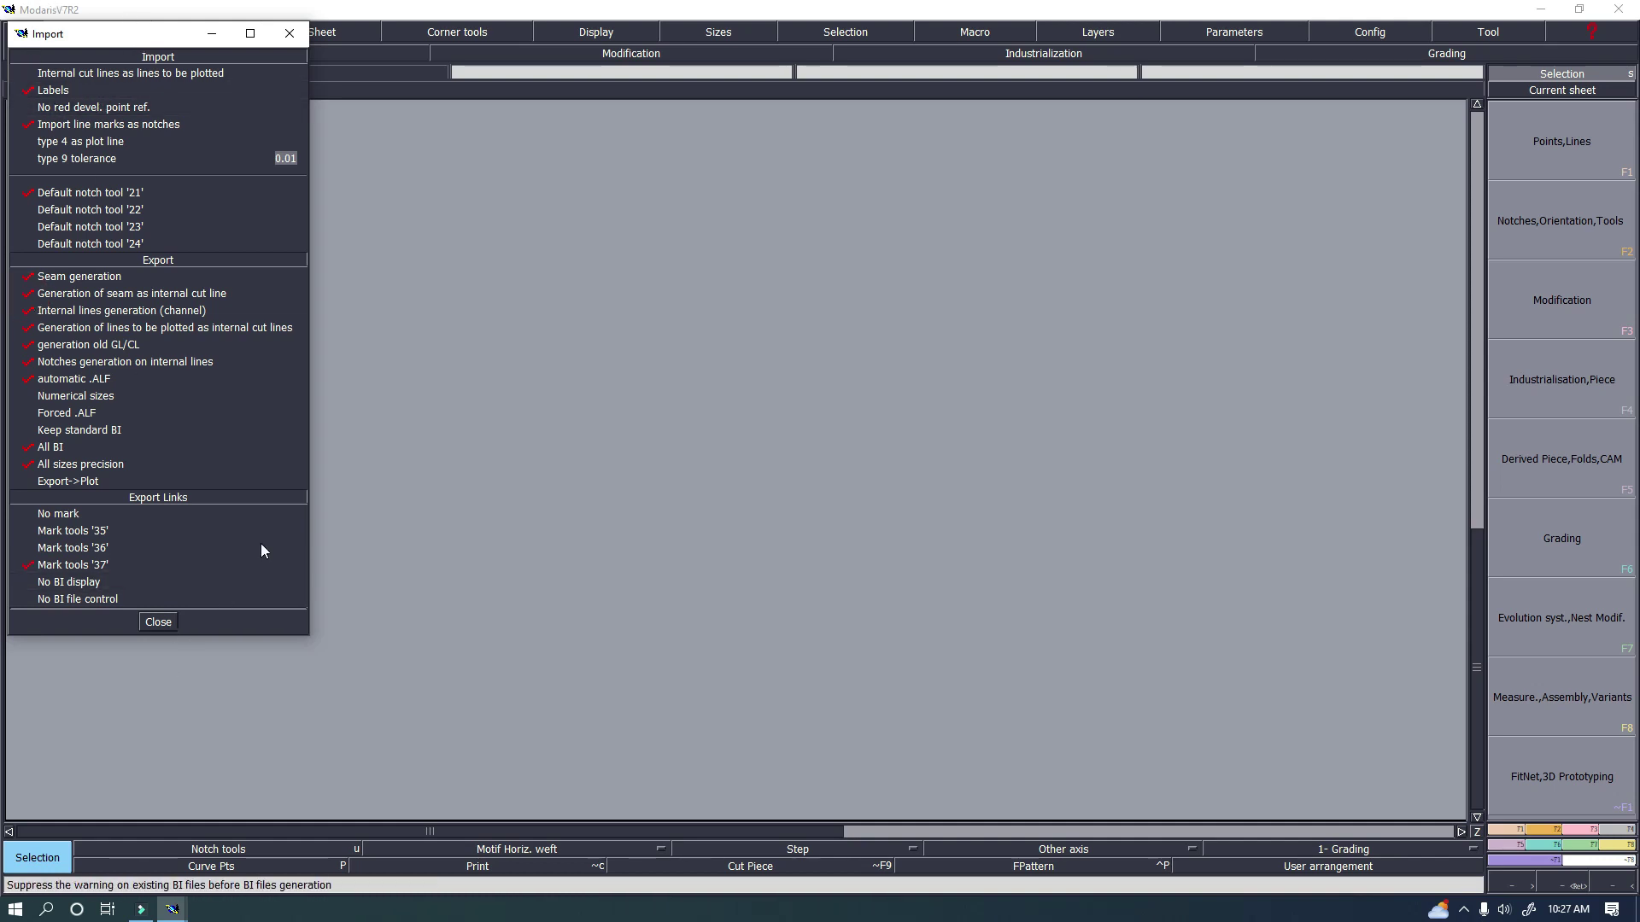
click(159, 621)
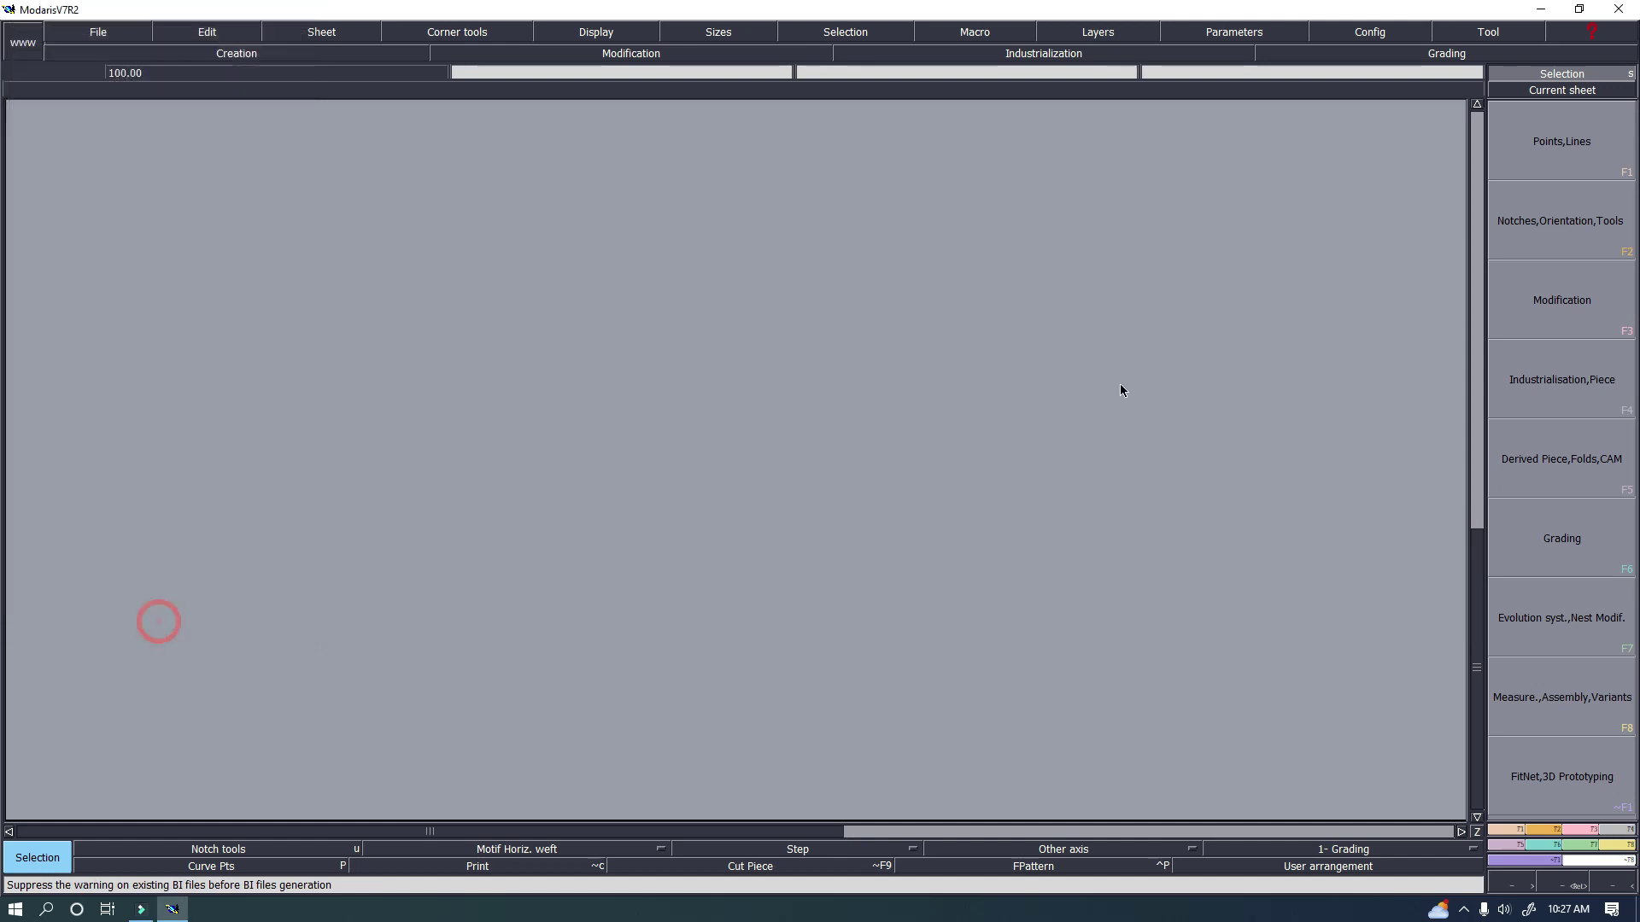
Show the Points,Lines (F1) tools and review the Digit, Straight, Parallel and Trace parameters.
click(1522, 831)
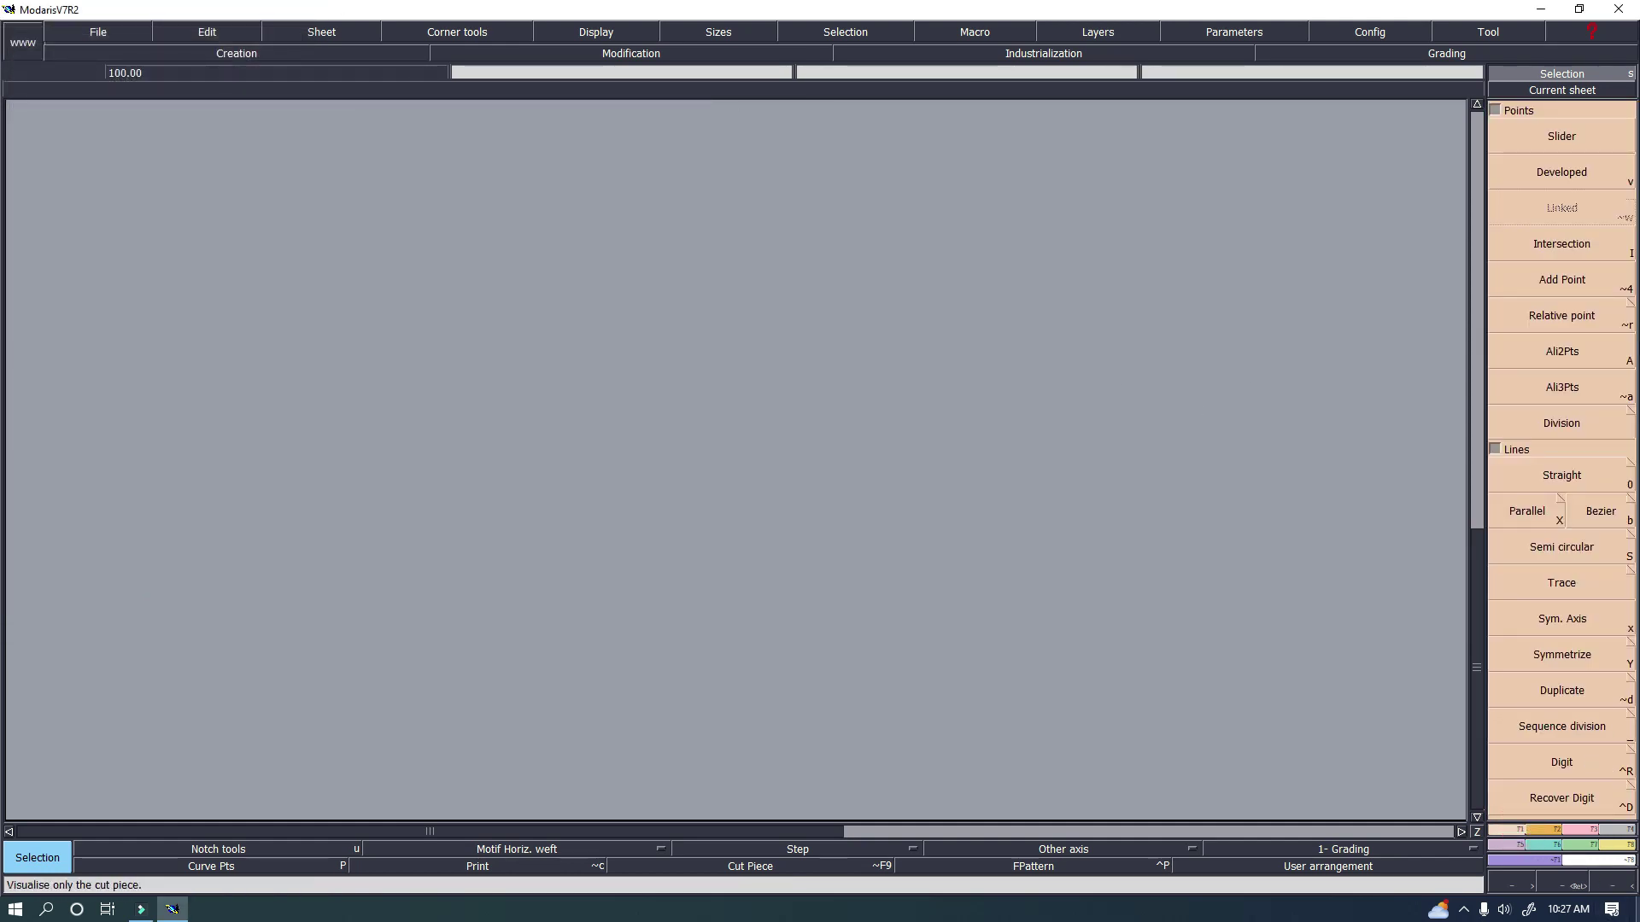
click(1632, 757)
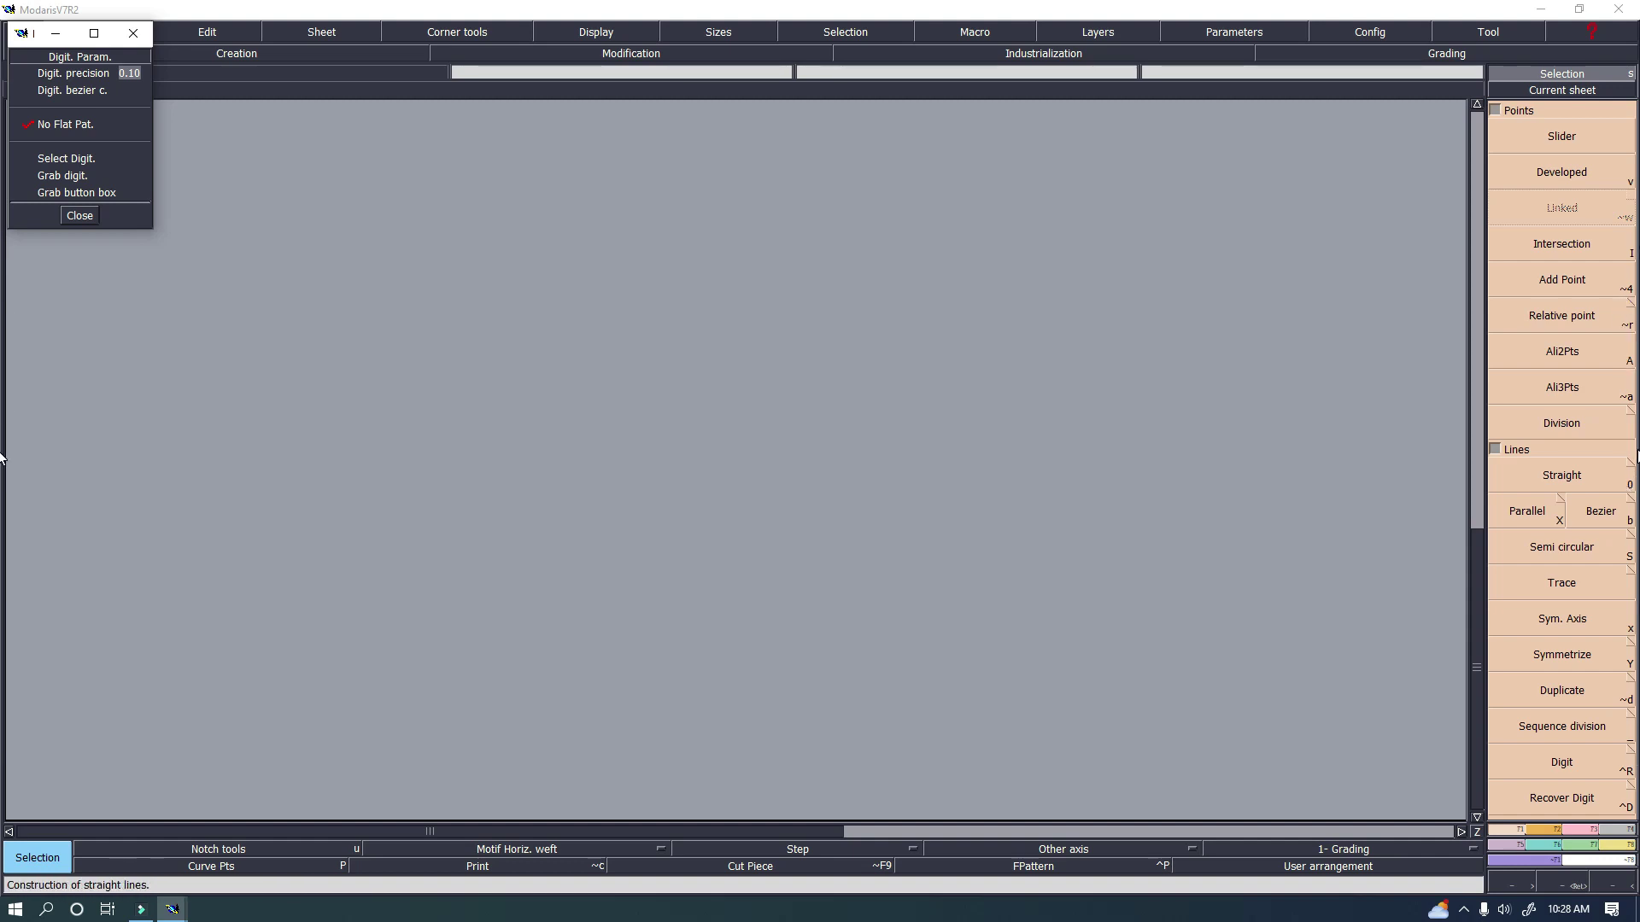
click(1631, 464)
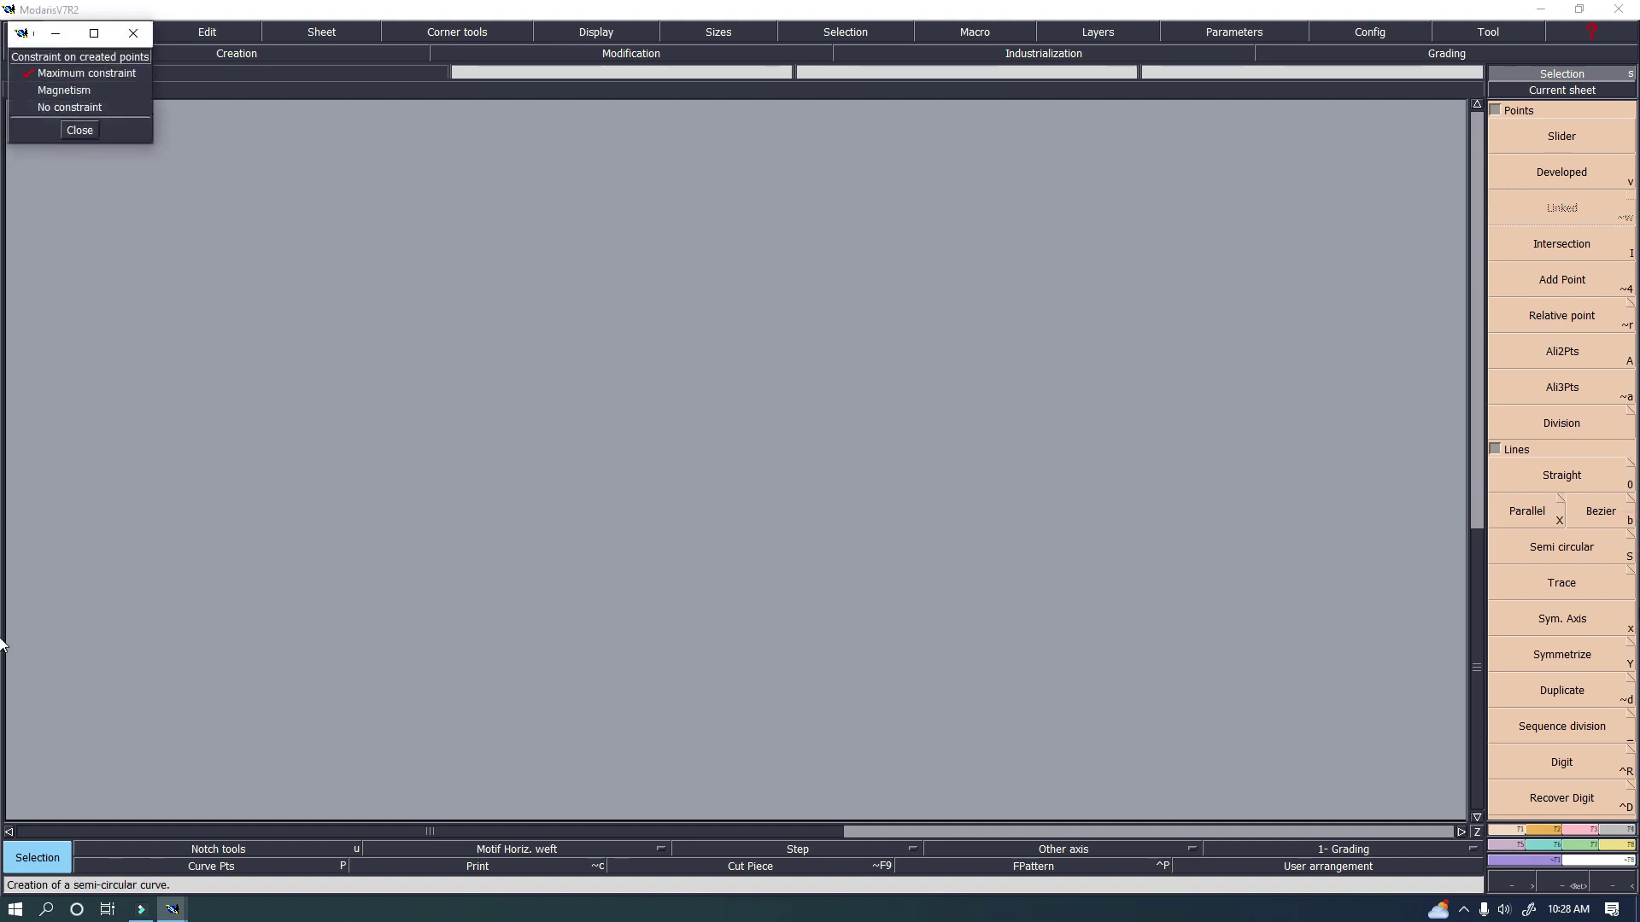
click(1629, 749)
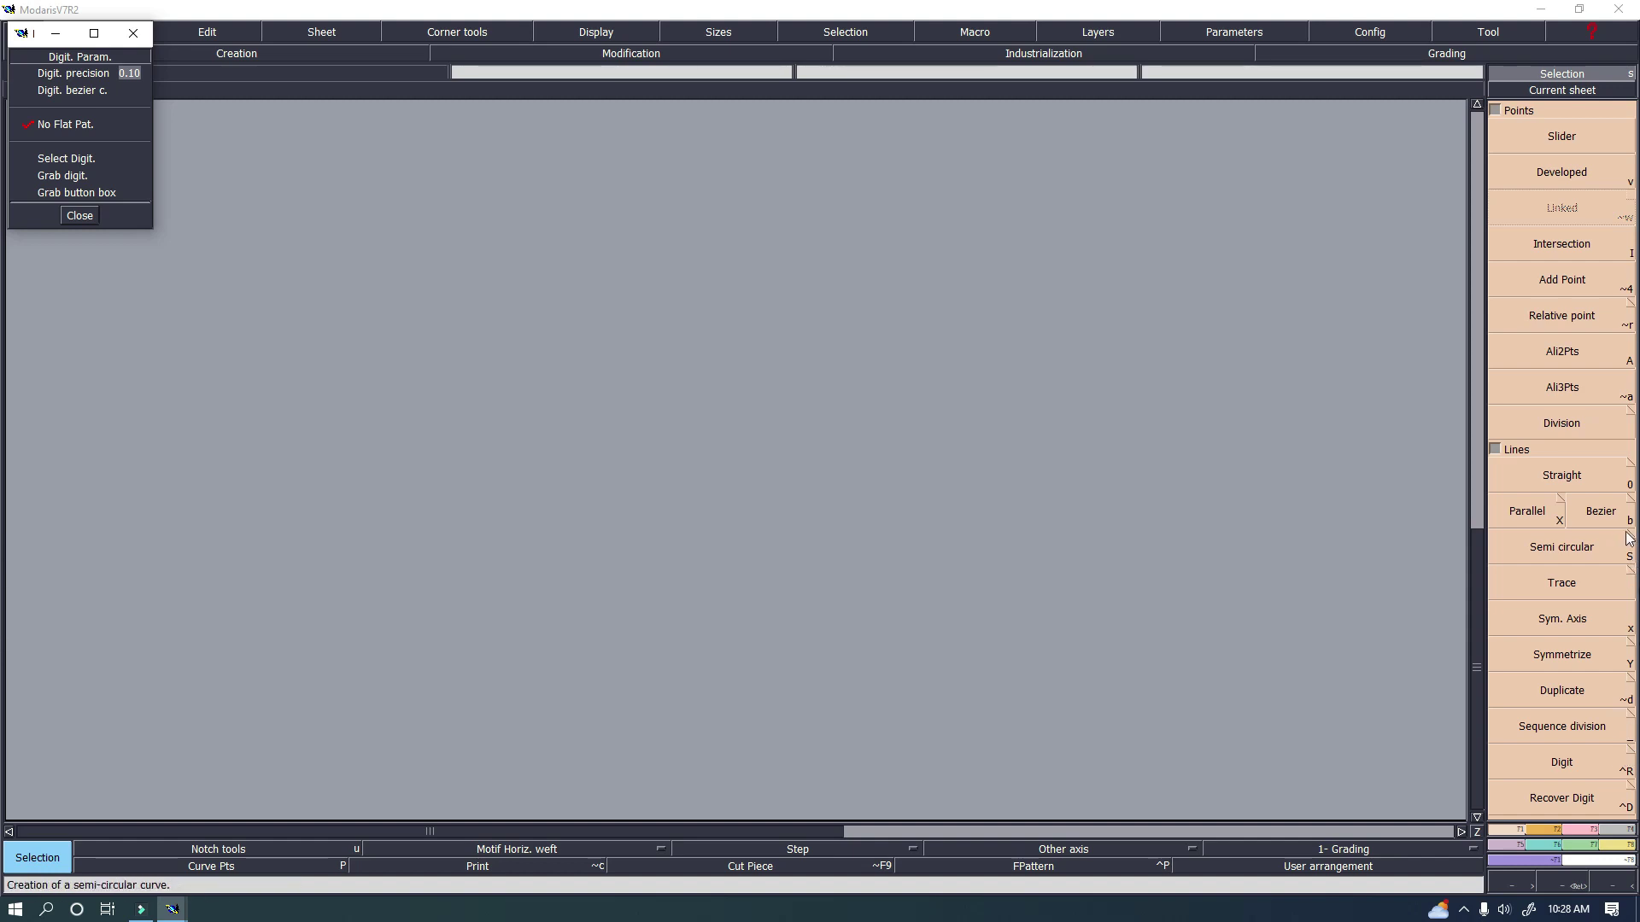
click(1526, 511)
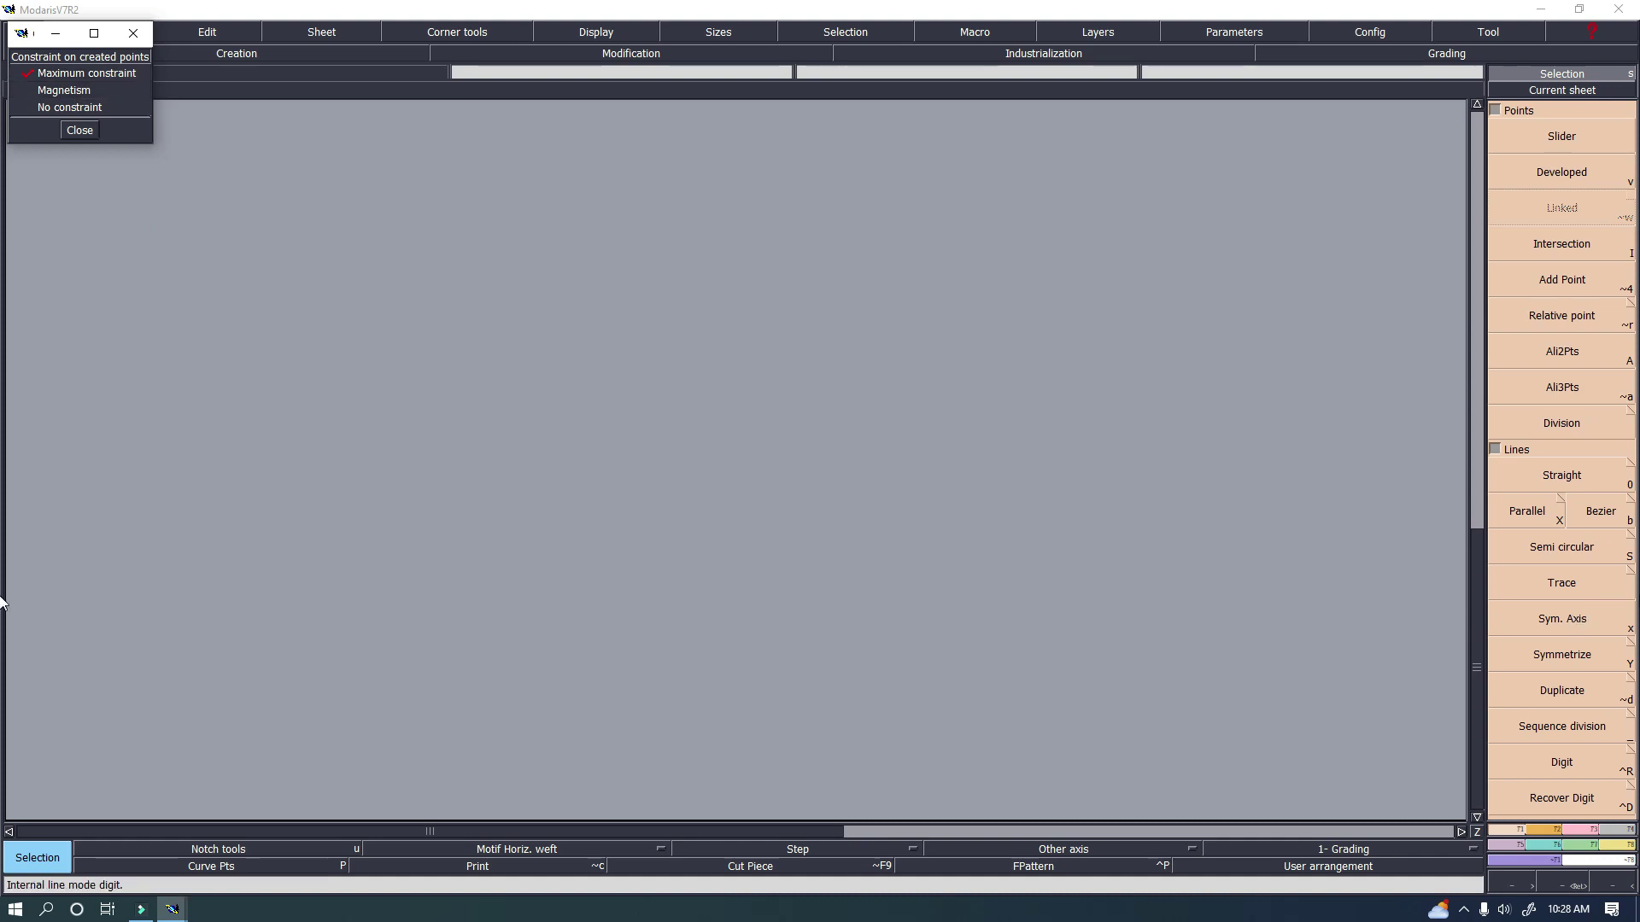
click(1629, 579)
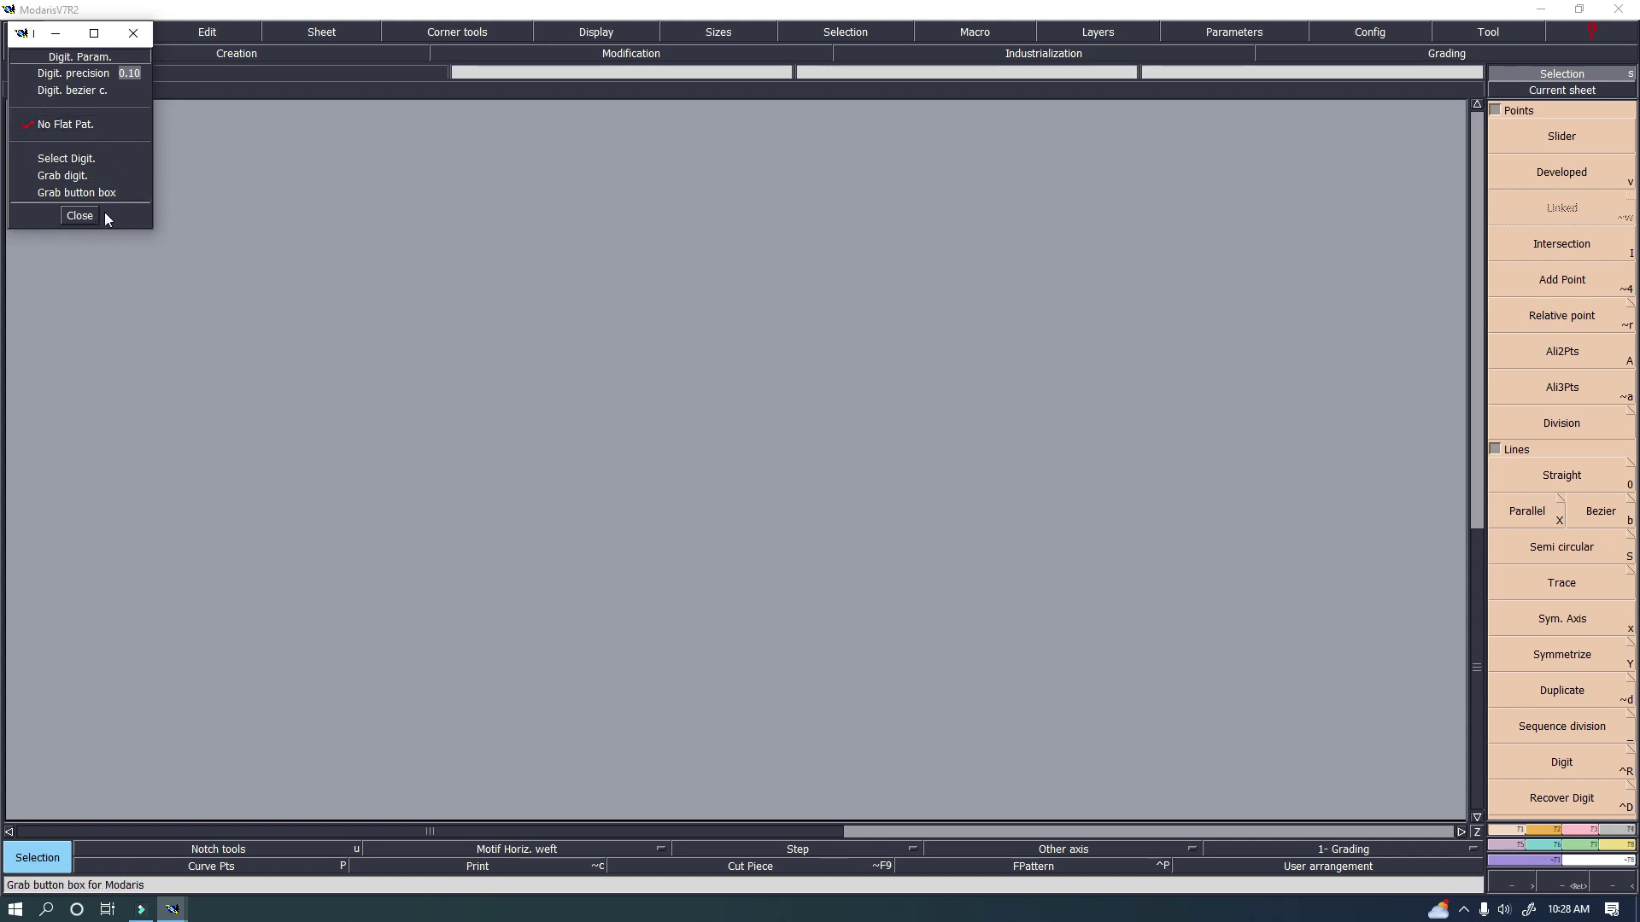
click(81, 217)
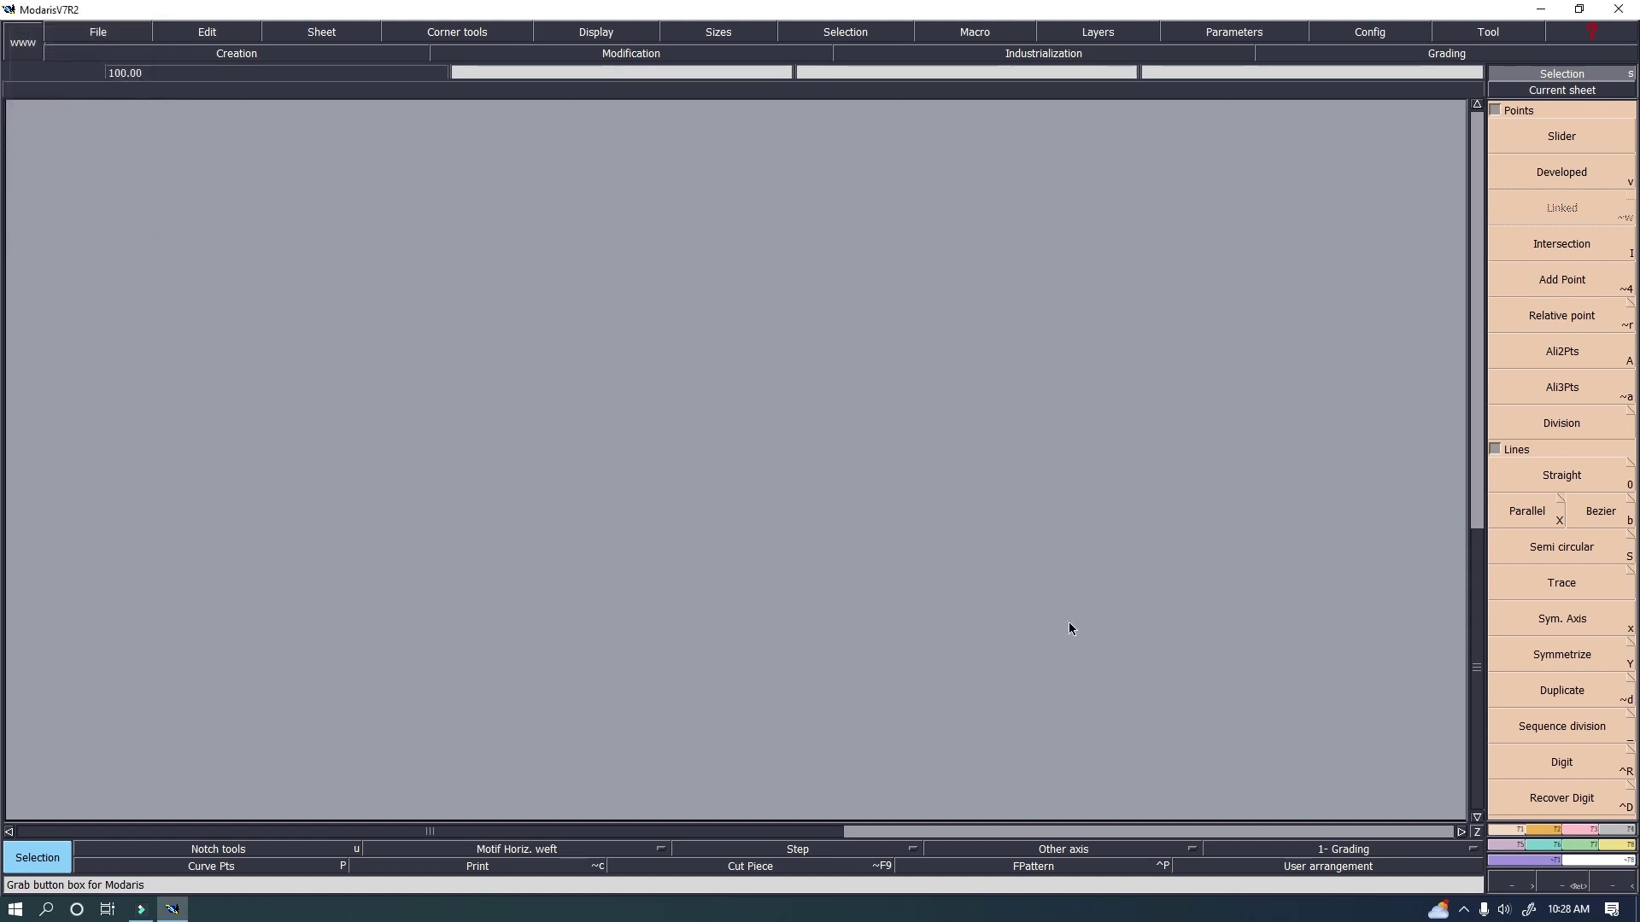
Create a new model named 'test' and add a blank sheet to it.
click(112, 33)
click(100, 50)
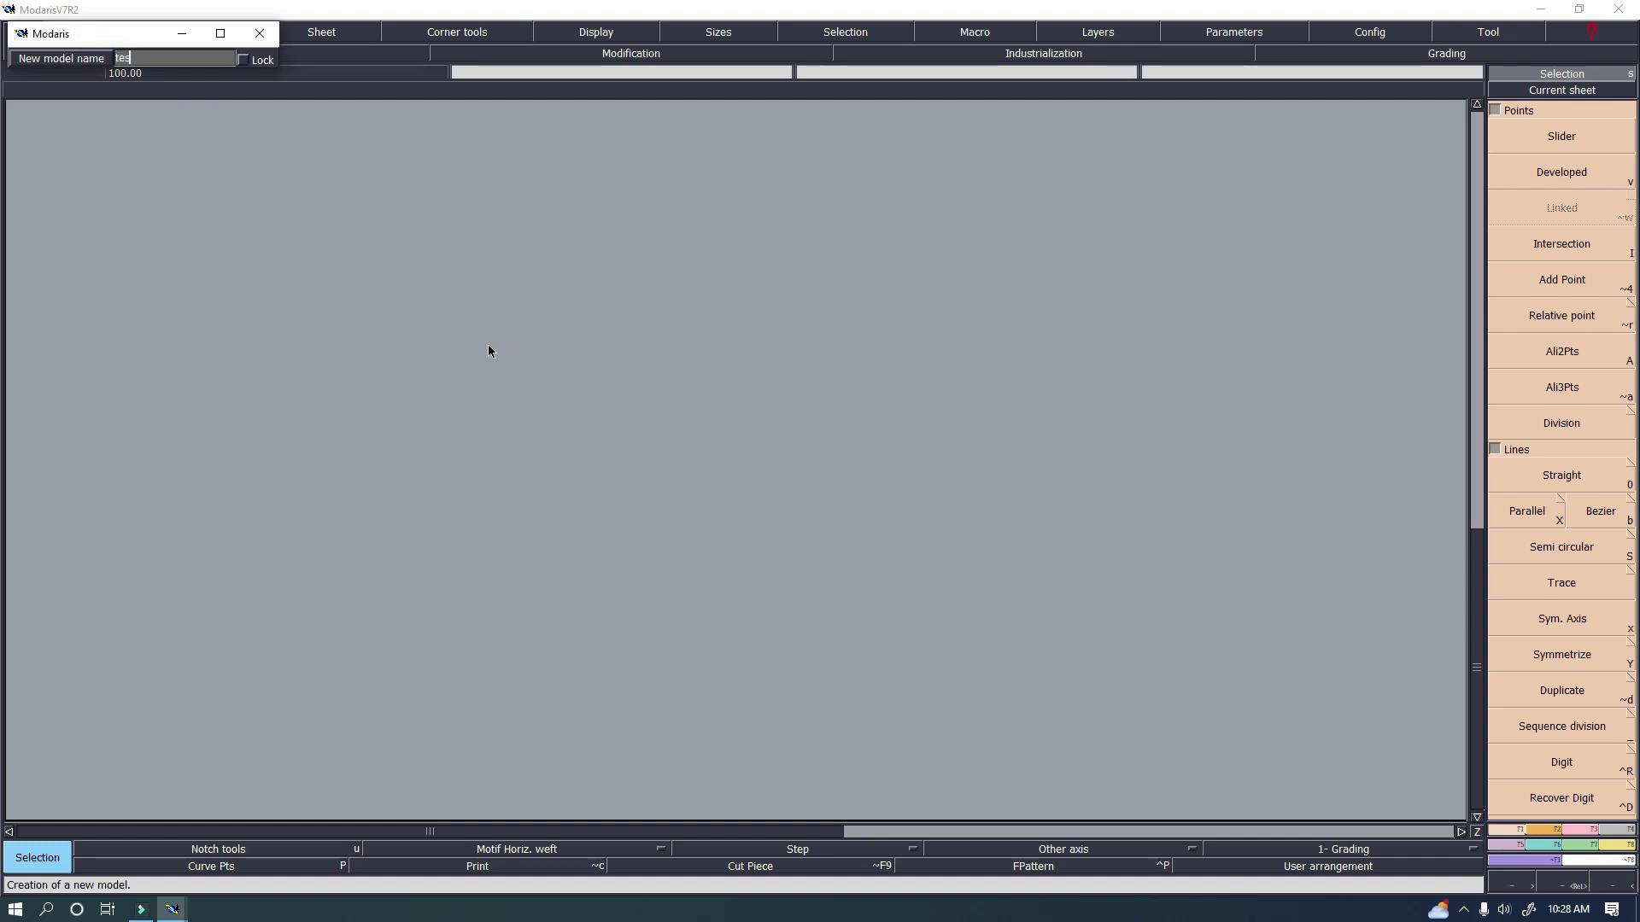
key(Return)
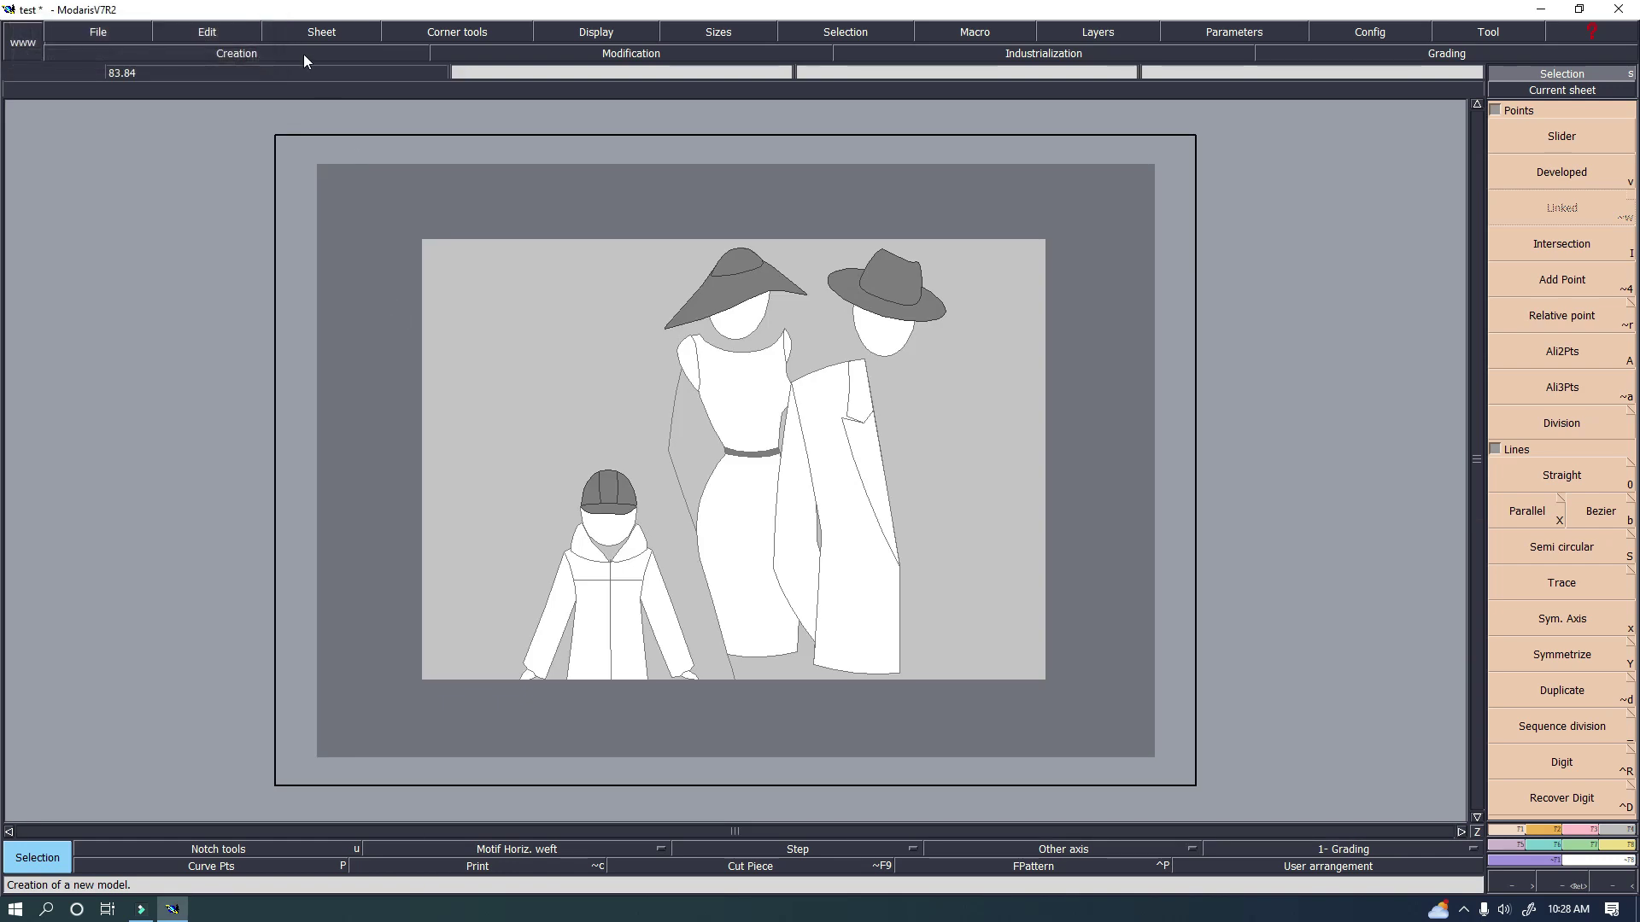
click(312, 31)
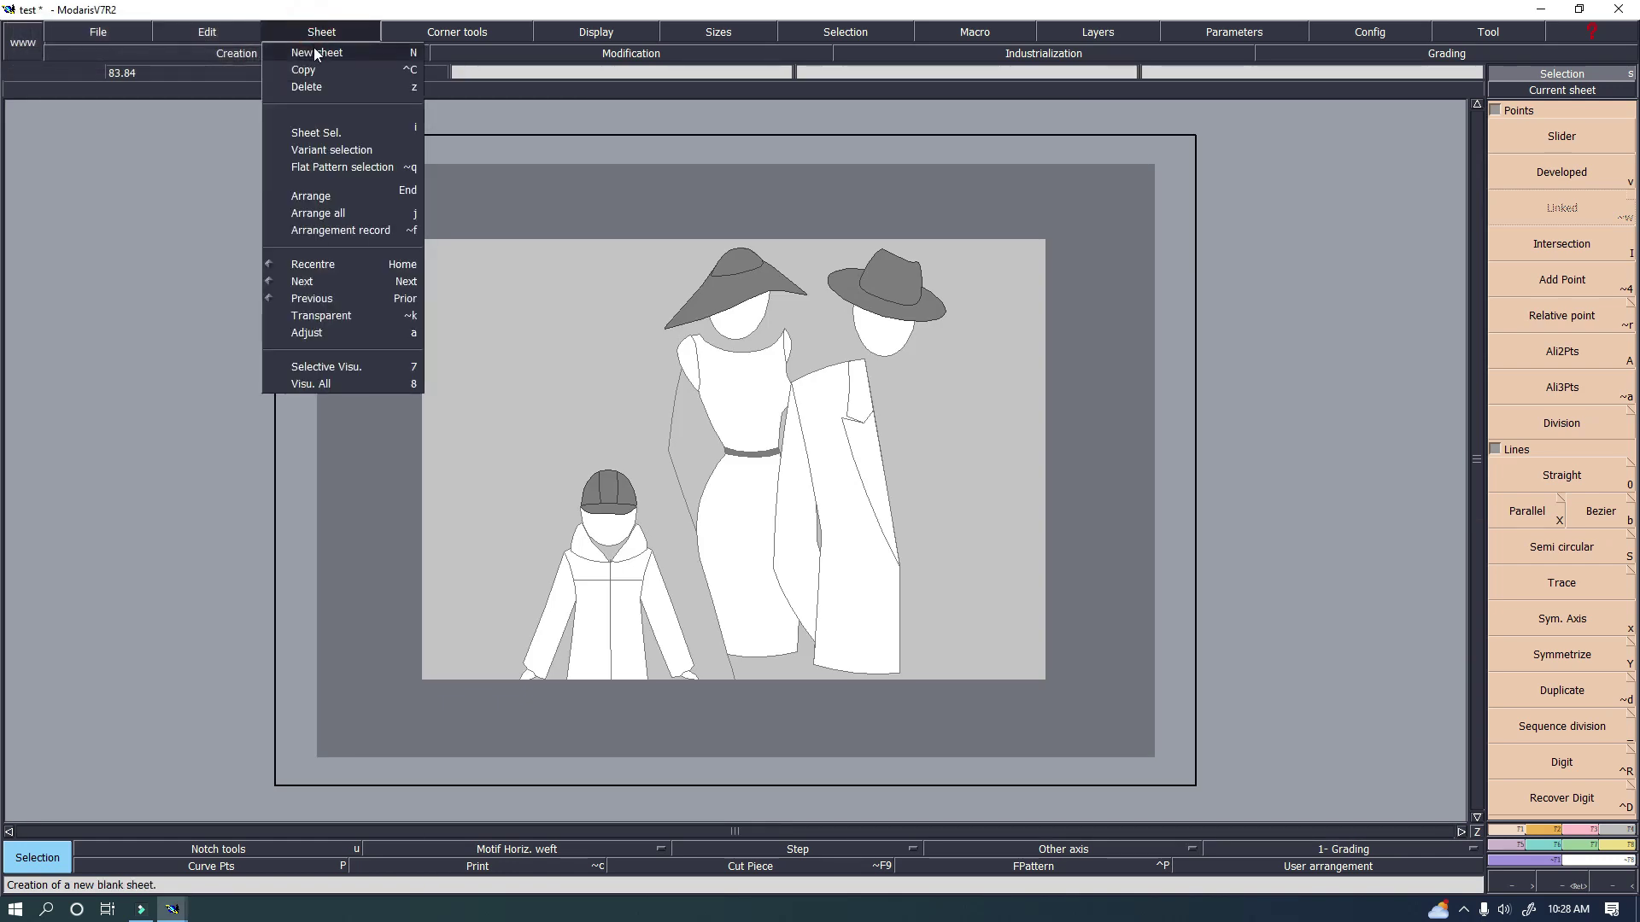
click(316, 53)
Draw a rectangle of about 15.15 by 8.51 cm in the middle of the sheet.
key(r)
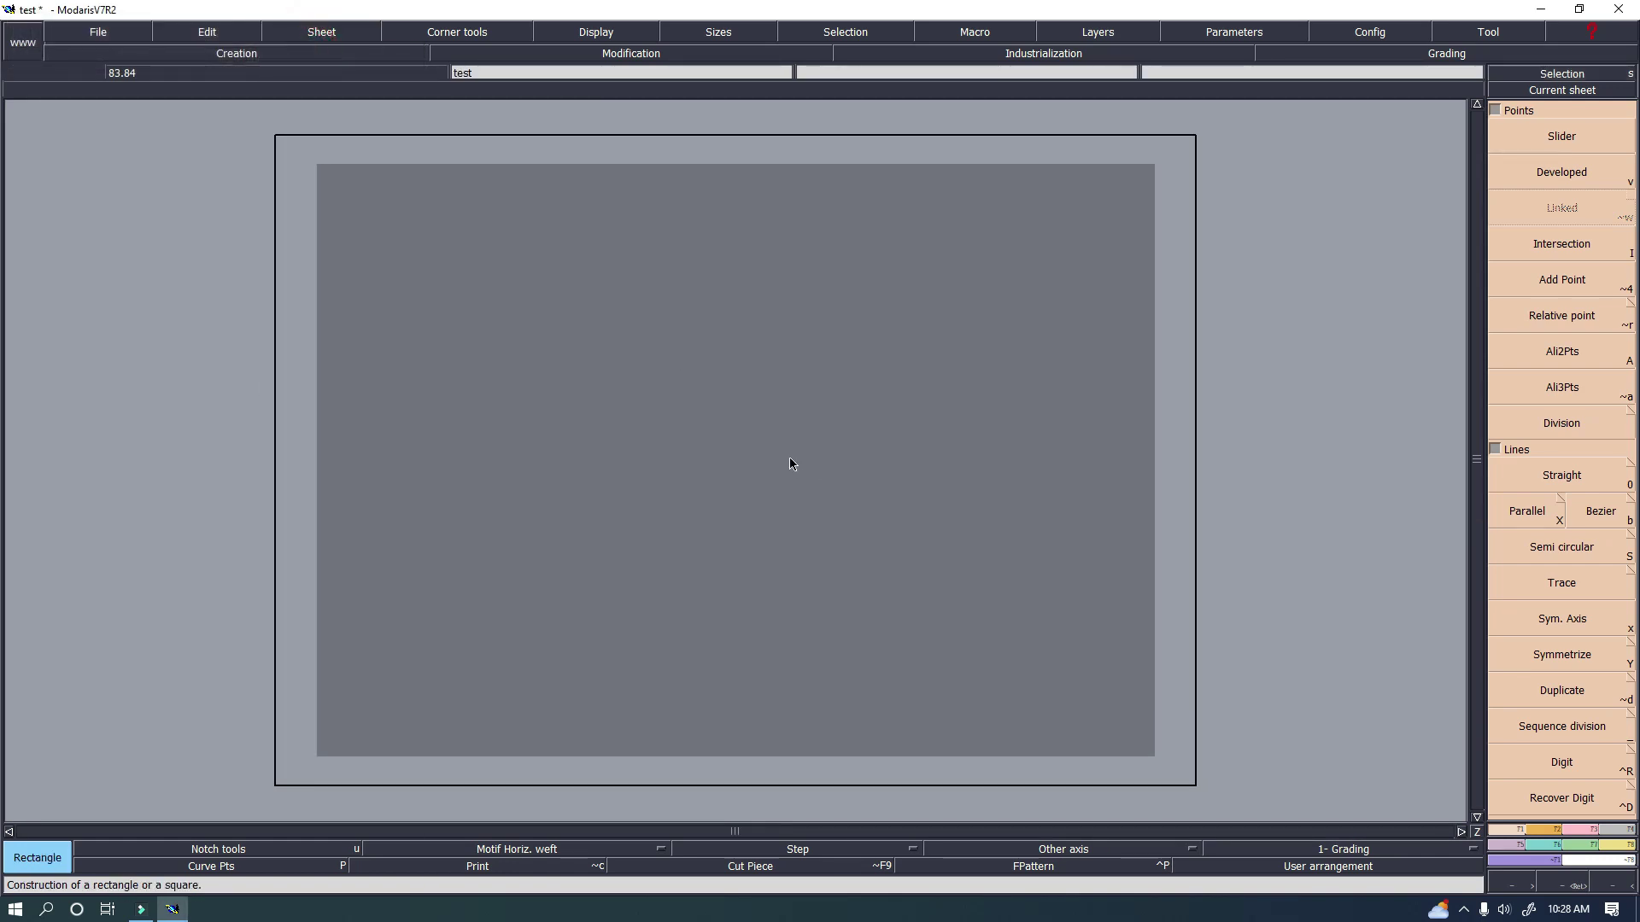
click(366, 318)
key(ctrl+z)
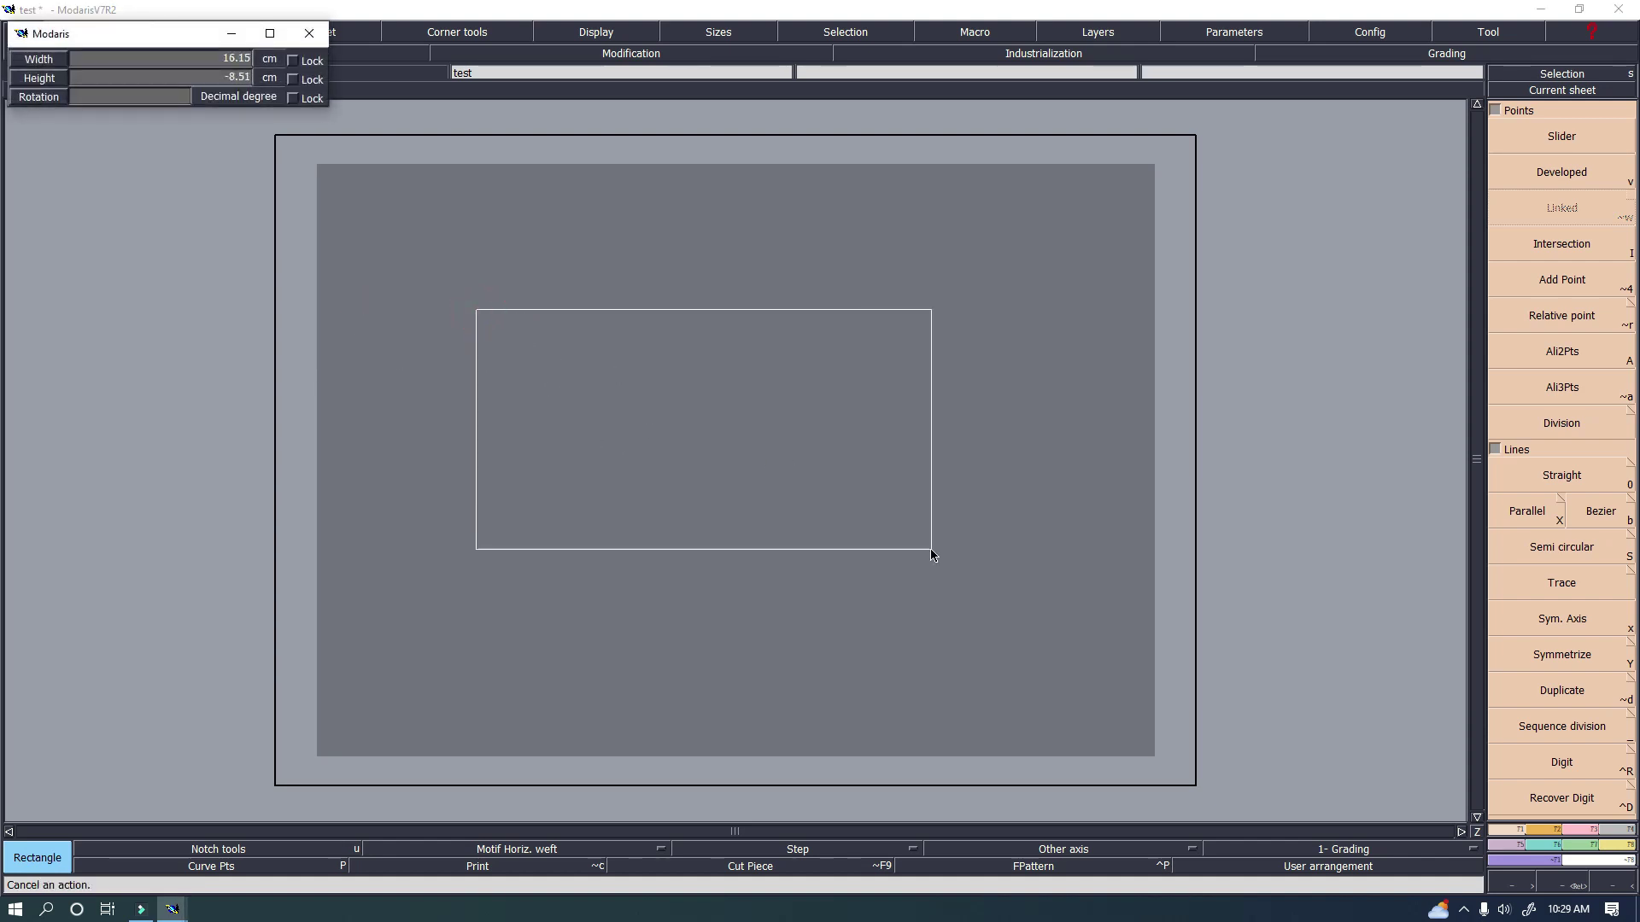
click(930, 548)
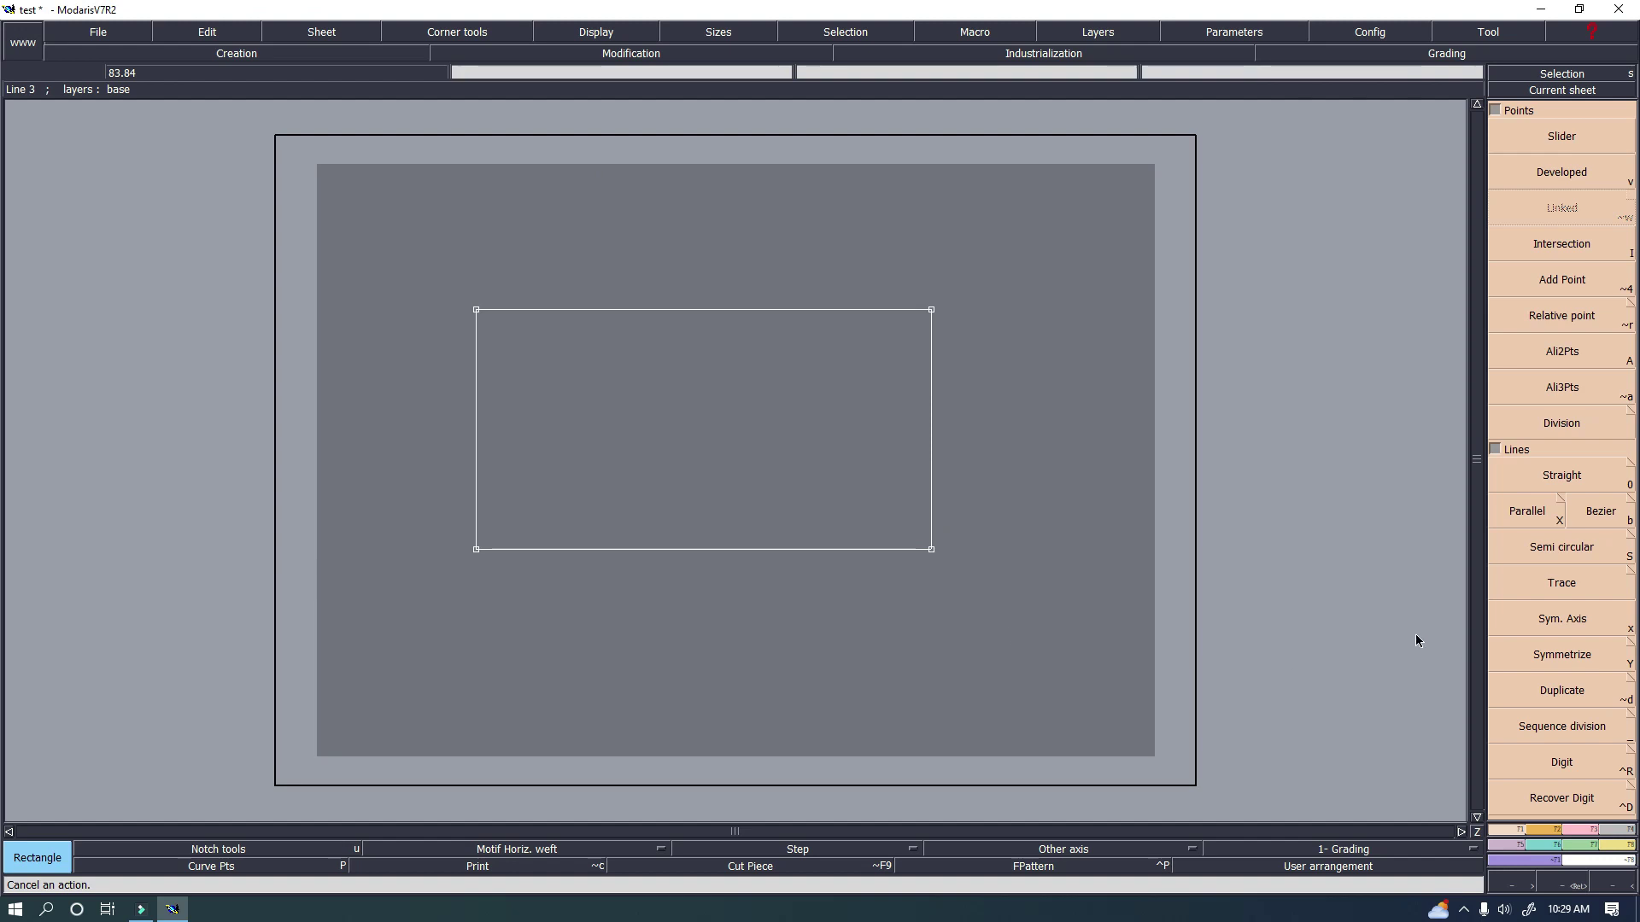
key(Escape)
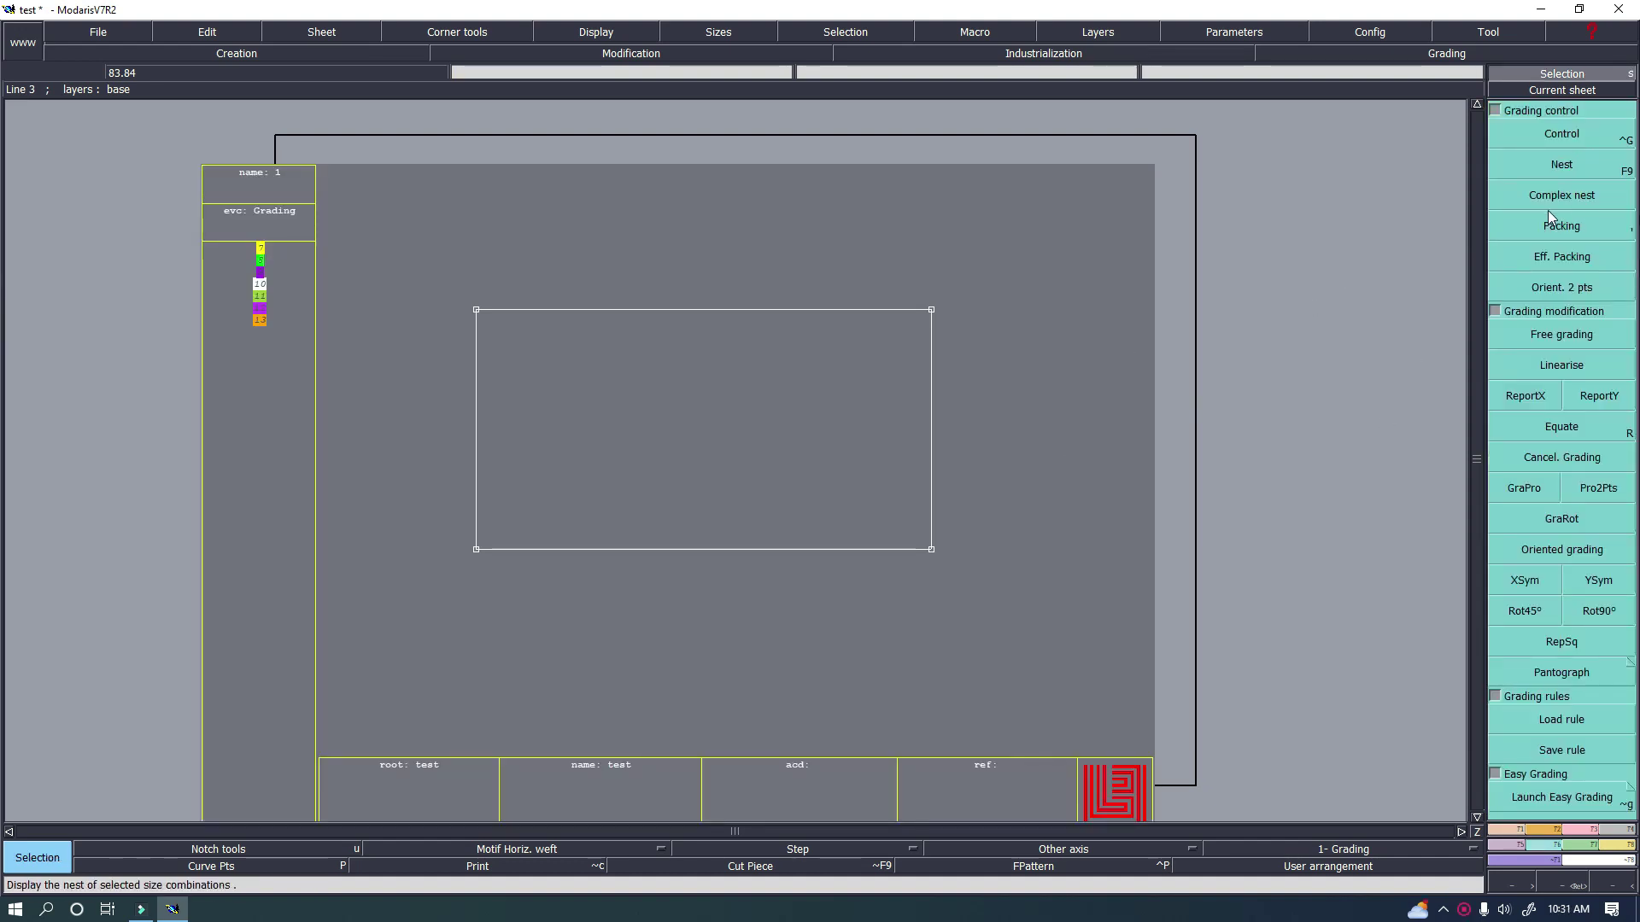
Grade the rectangle's top-right corner with ddx 0.5 for every size.
click(1565, 167)
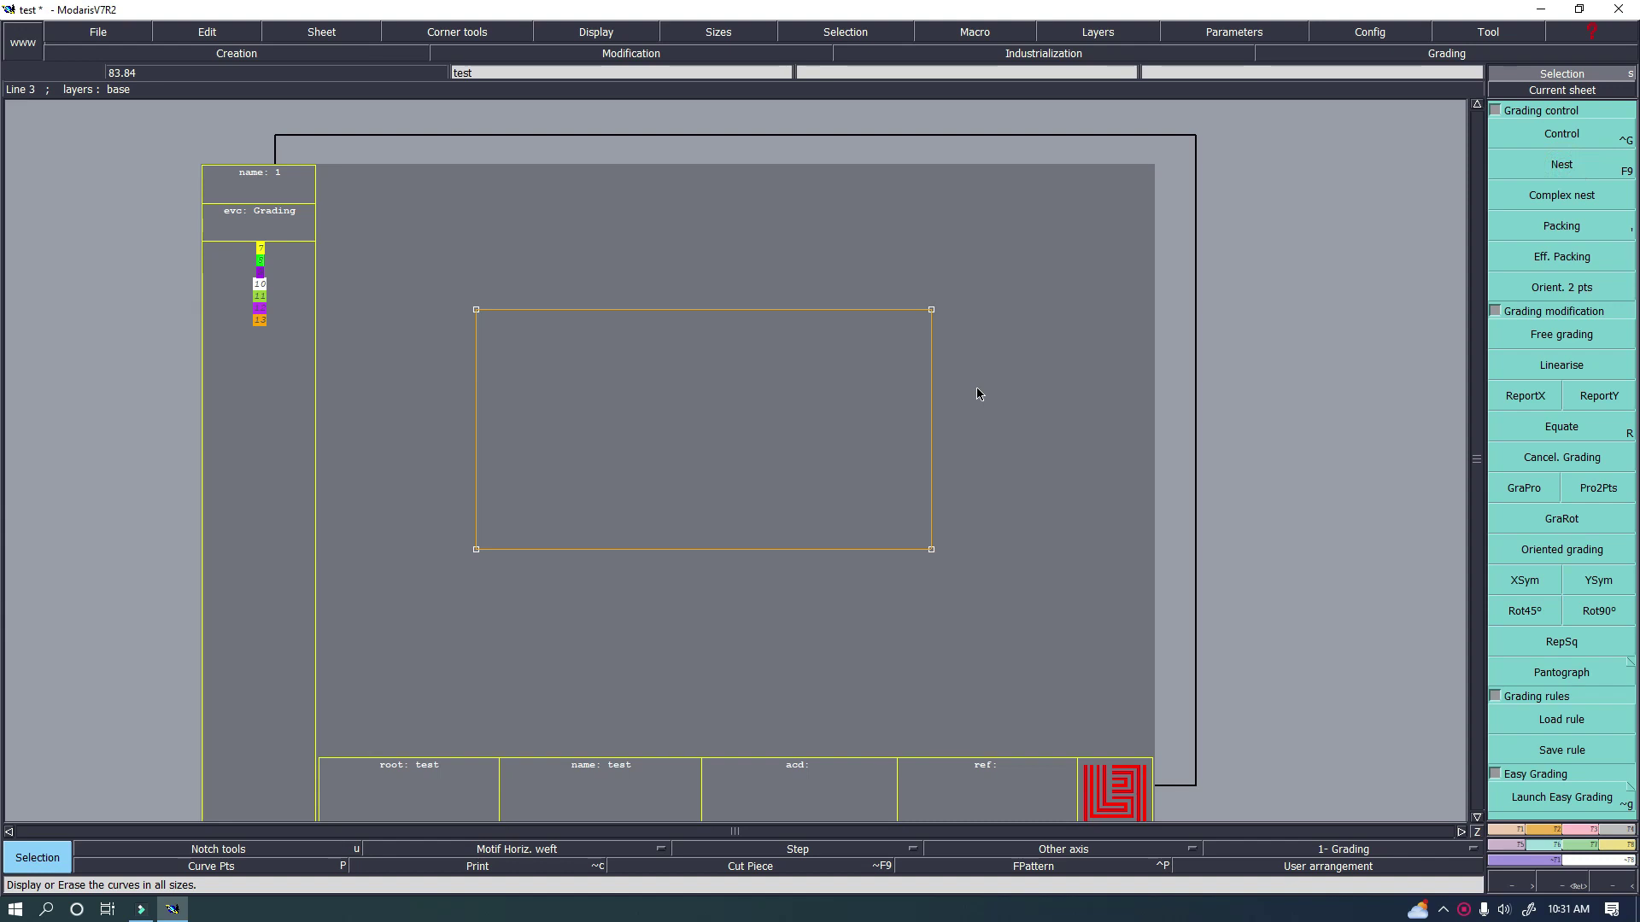
click(1556, 133)
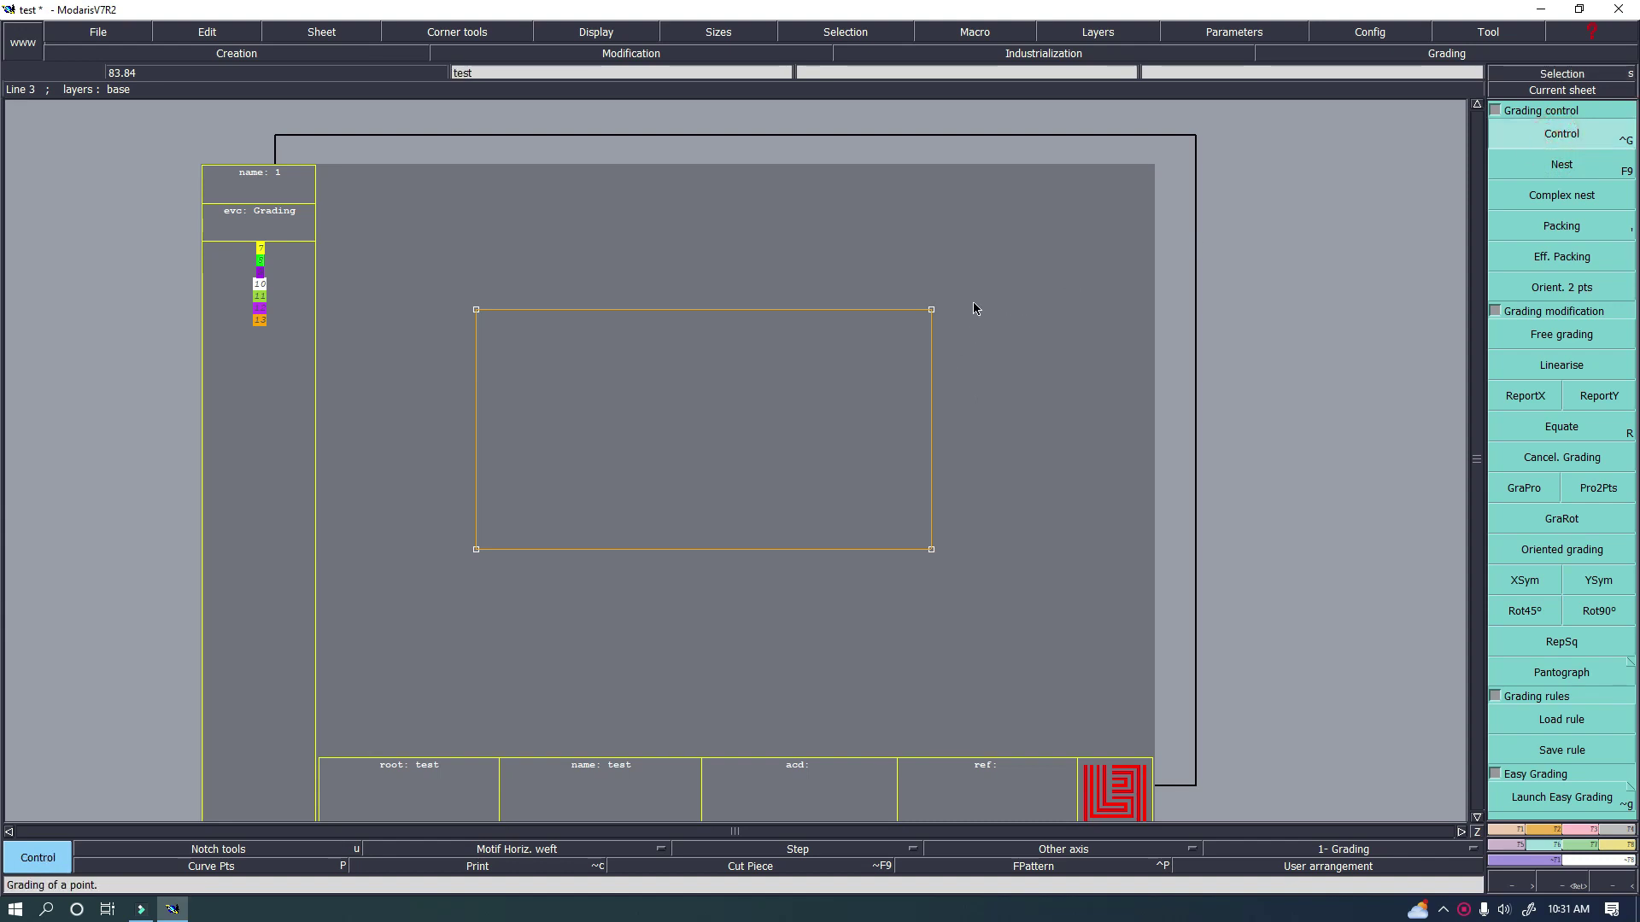
click(930, 310)
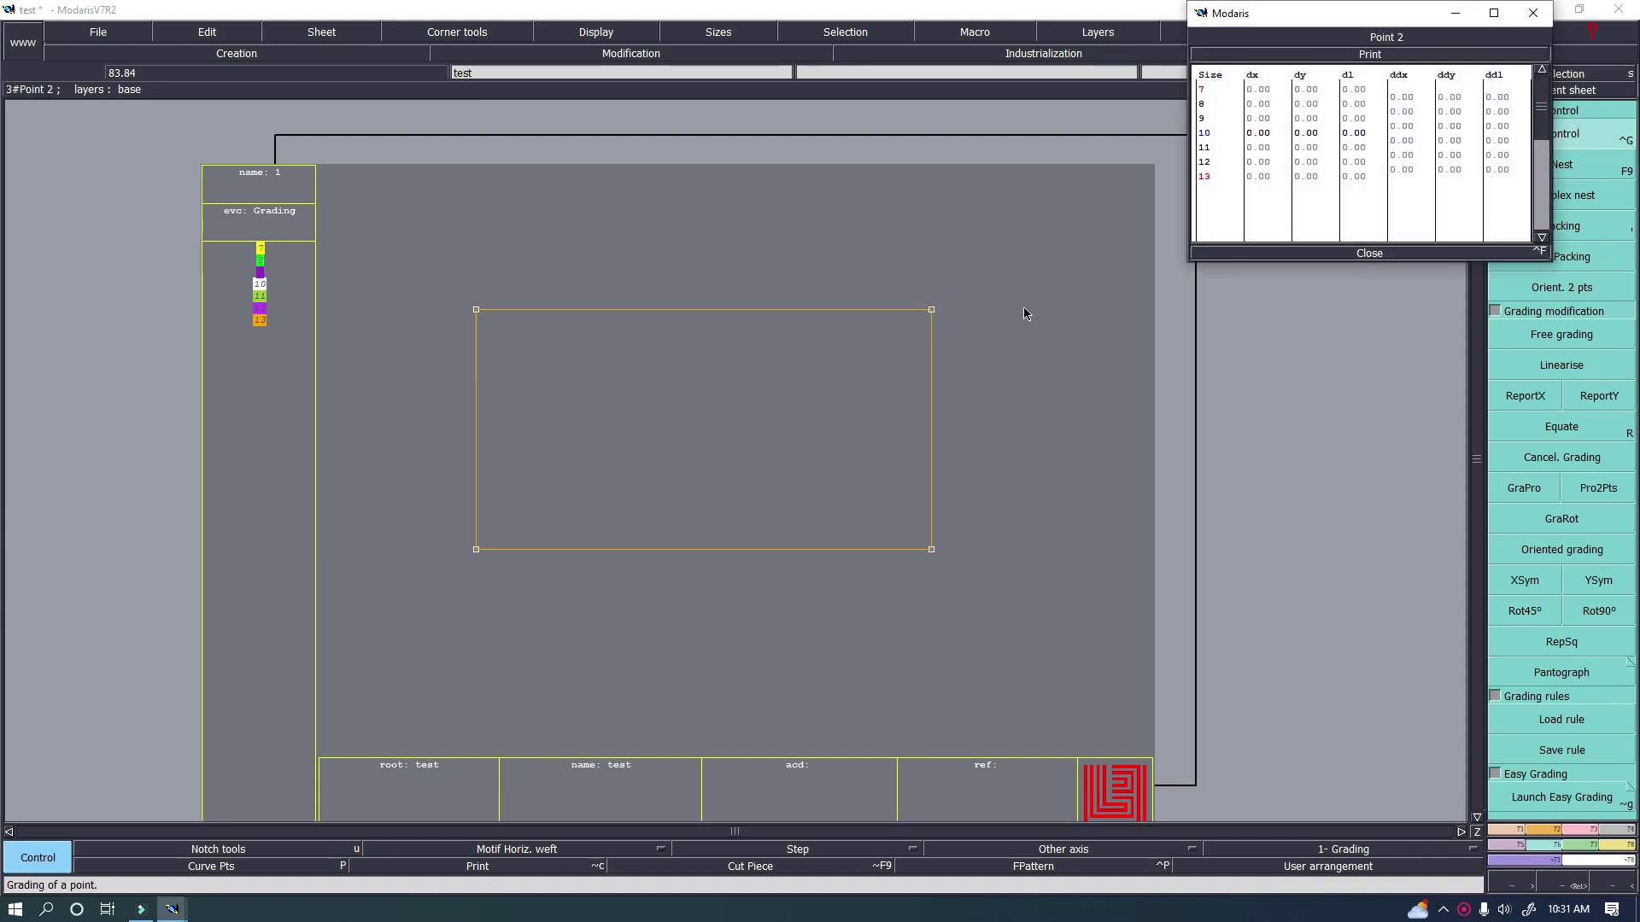
drag(1402, 97, 1414, 178)
text(0.5)
key(Return)
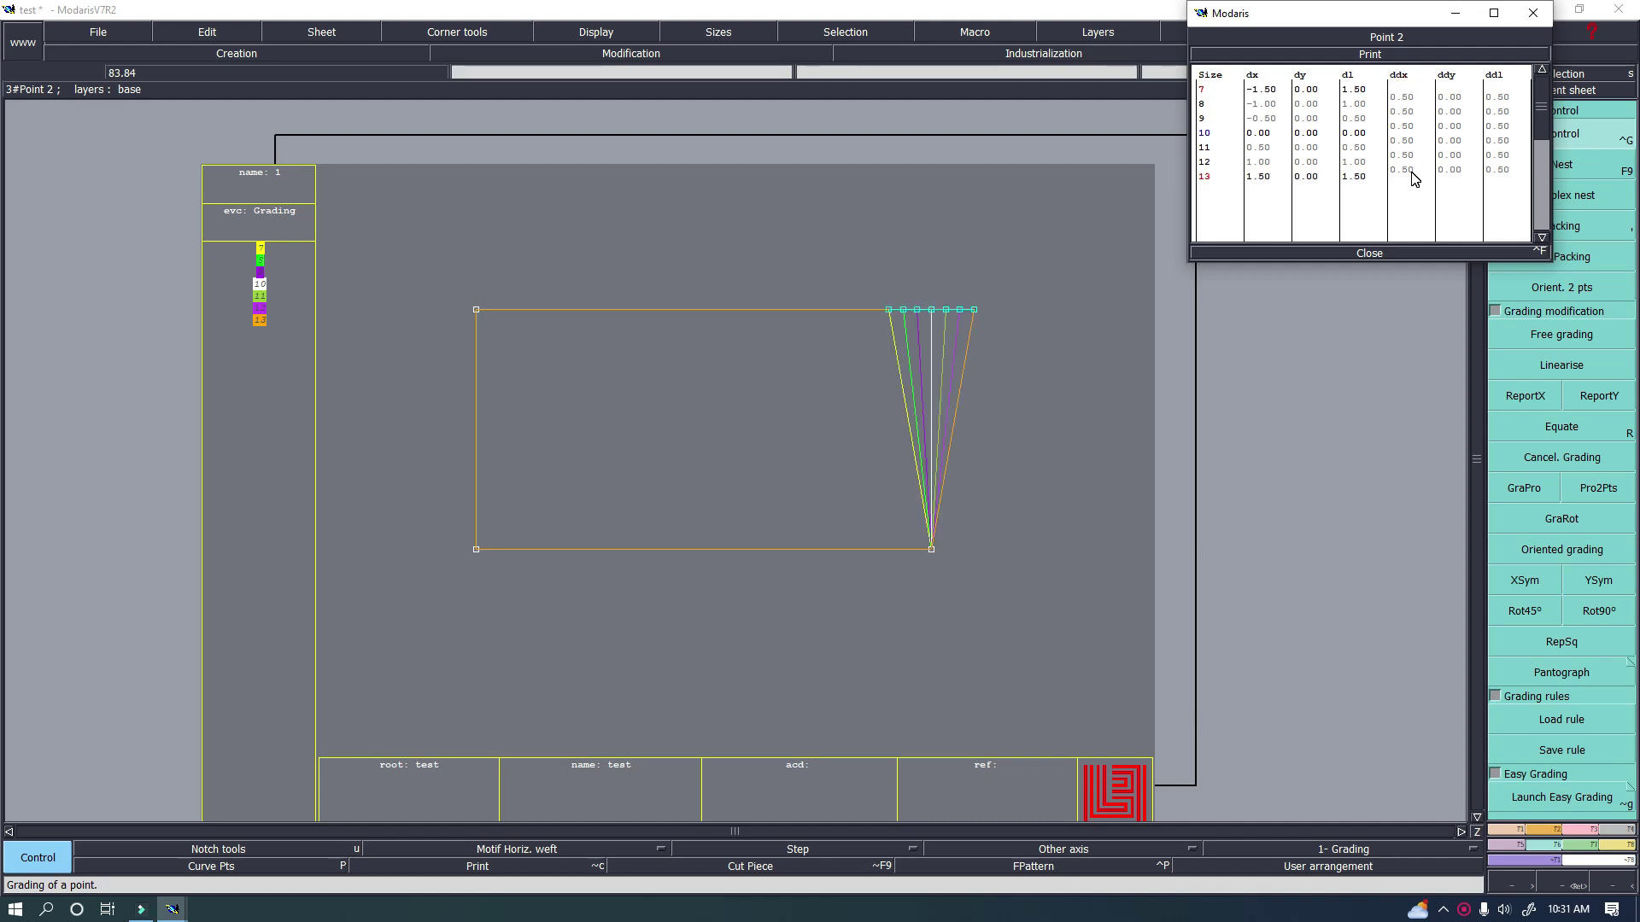
click(1373, 251)
Copy the top-right corner's X grading to the bottom-right corner with ReportX.
click(1525, 396)
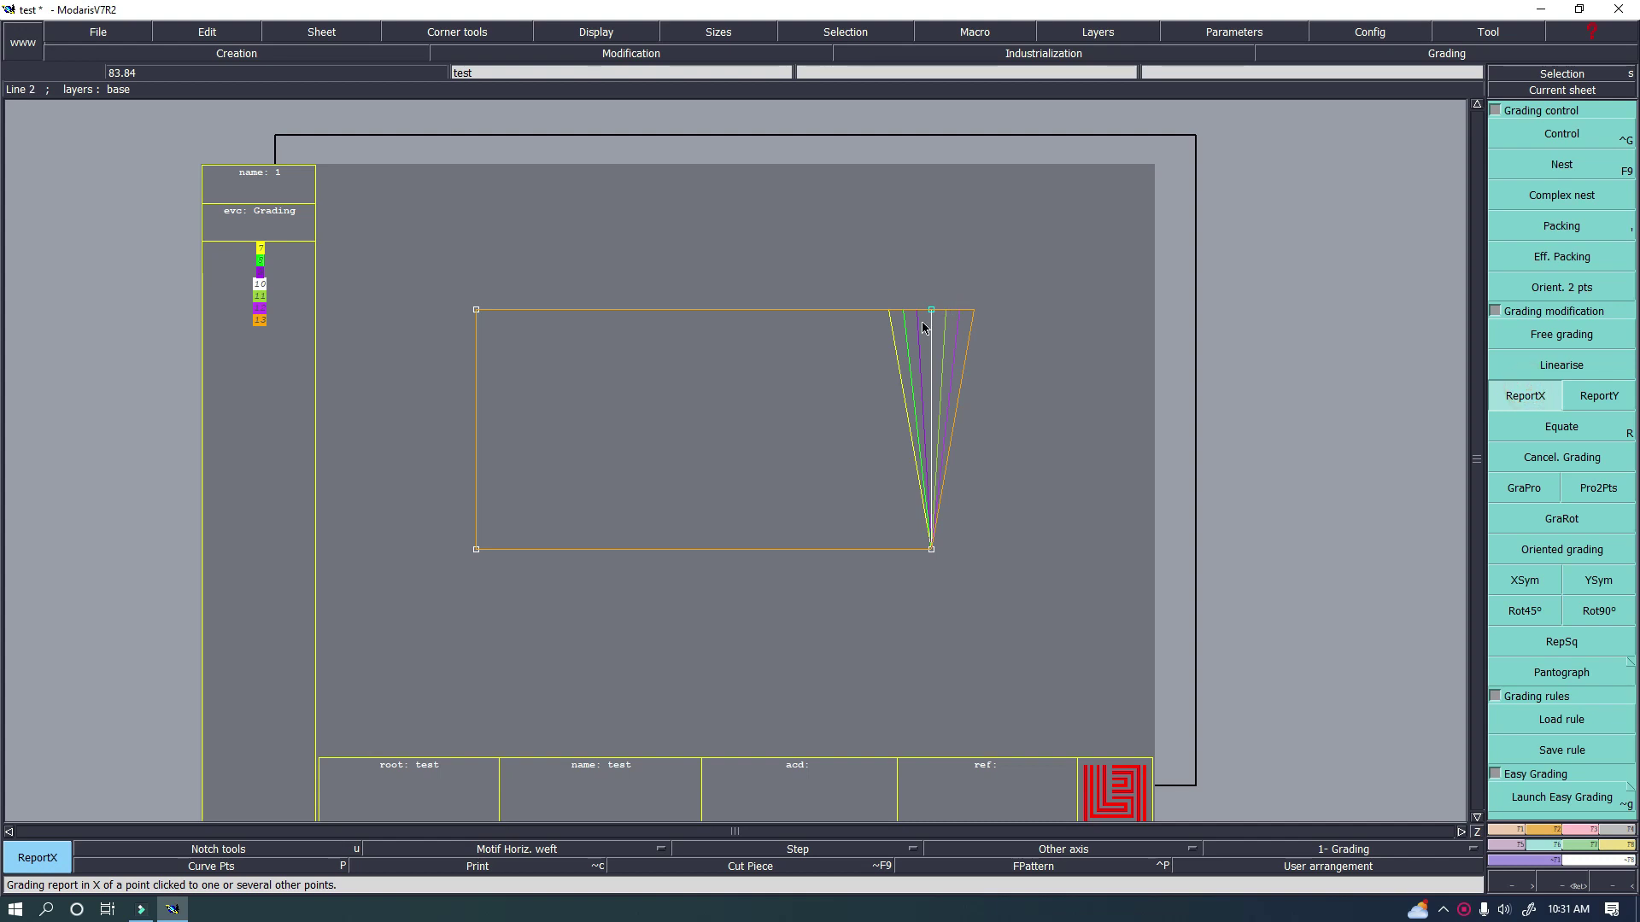
click(931, 310)
click(931, 549)
click(1164, 259)
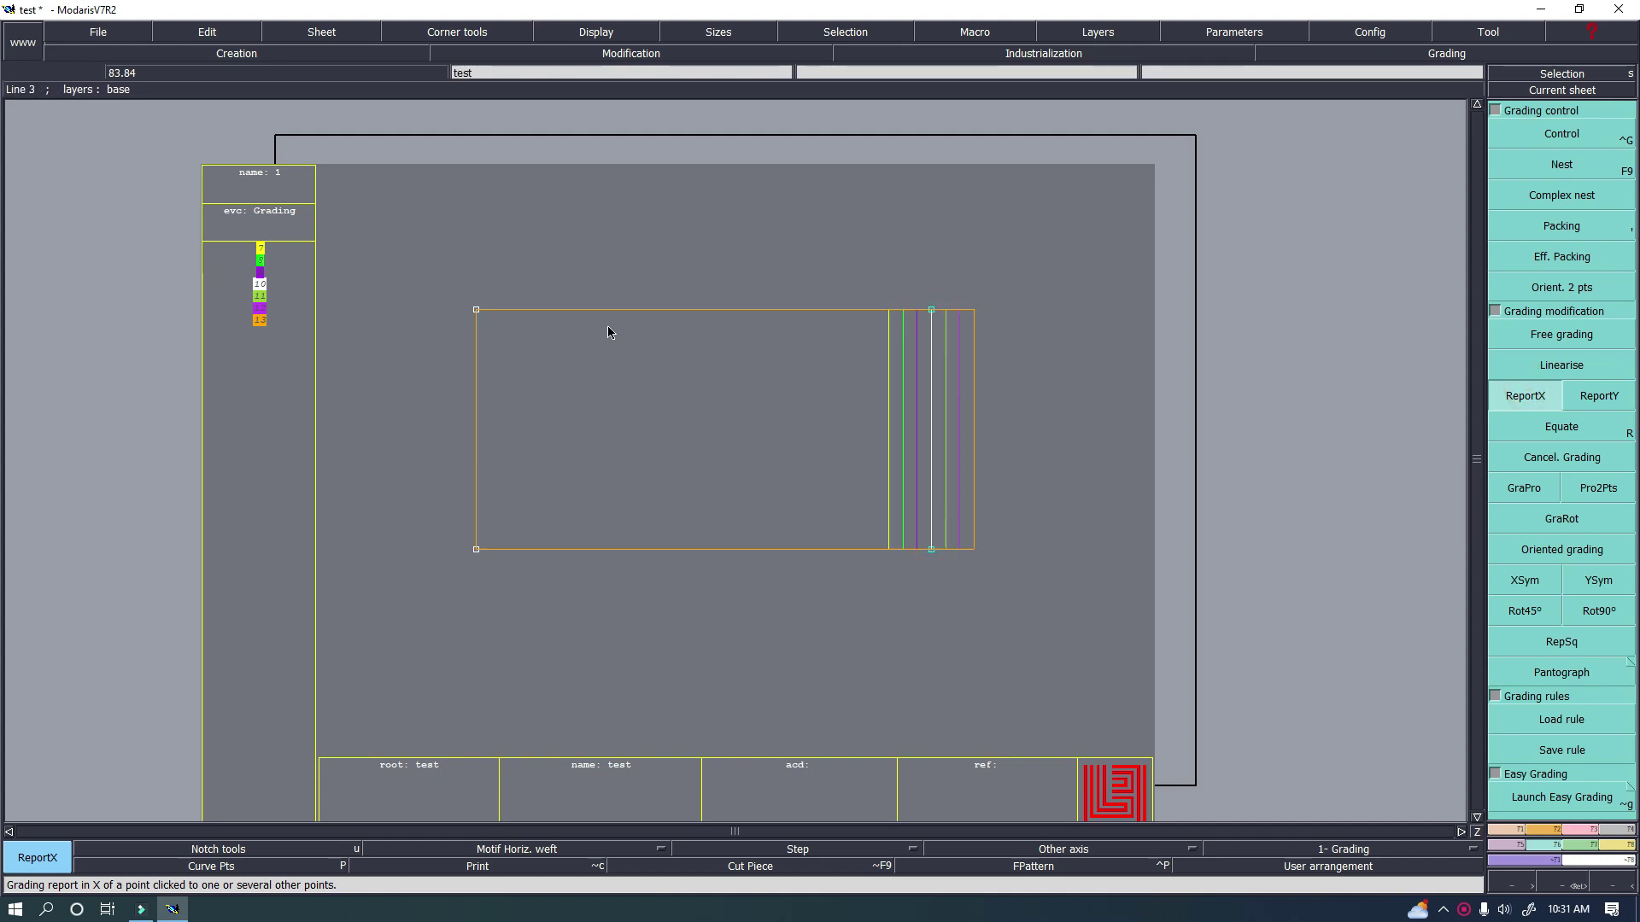
Try a dynamic length measure from the top-left to the top-right corner, then dismiss it.
key(l)
click(476, 309)
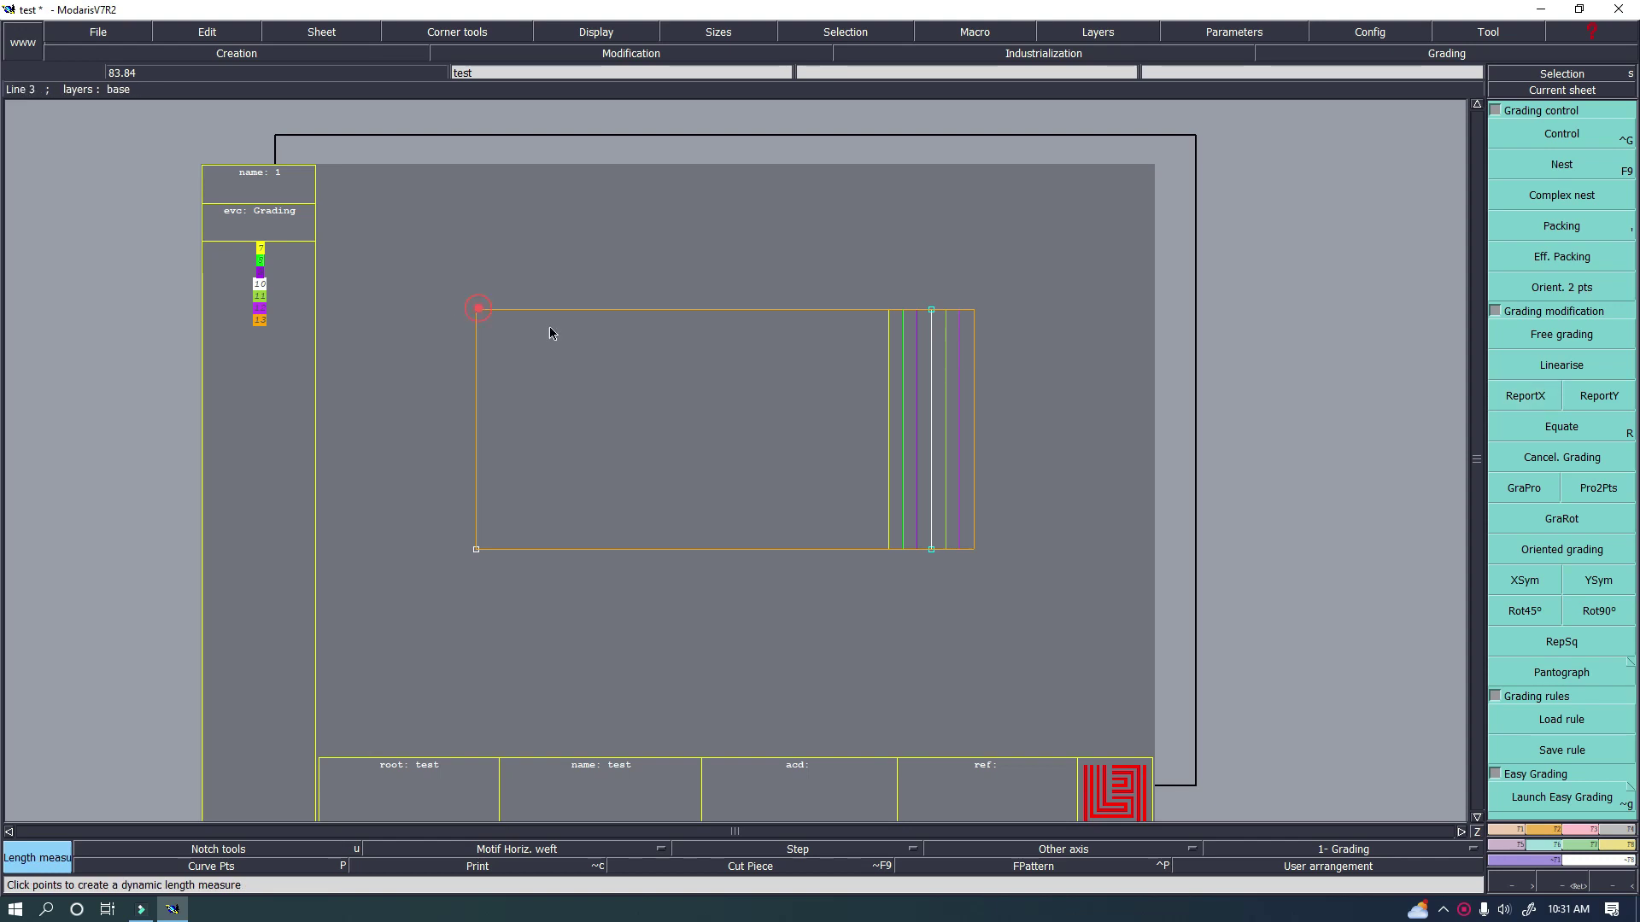
click(931, 310)
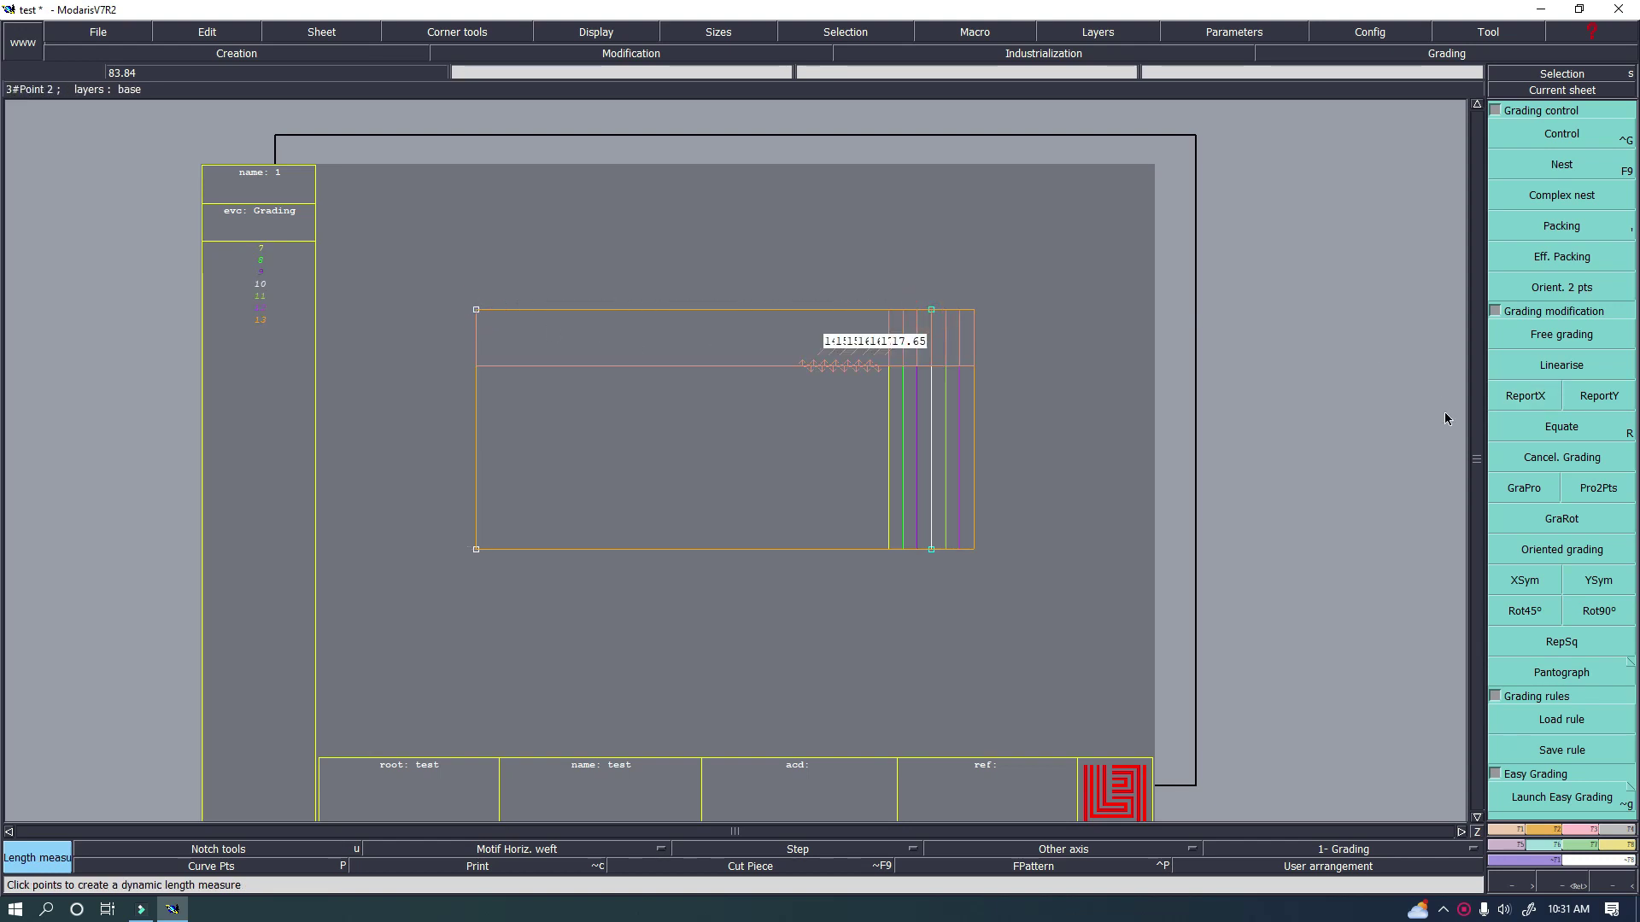
click(1030, 463)
Take dynamic measures along the left and top edges, then delete them.
click(1487, 32)
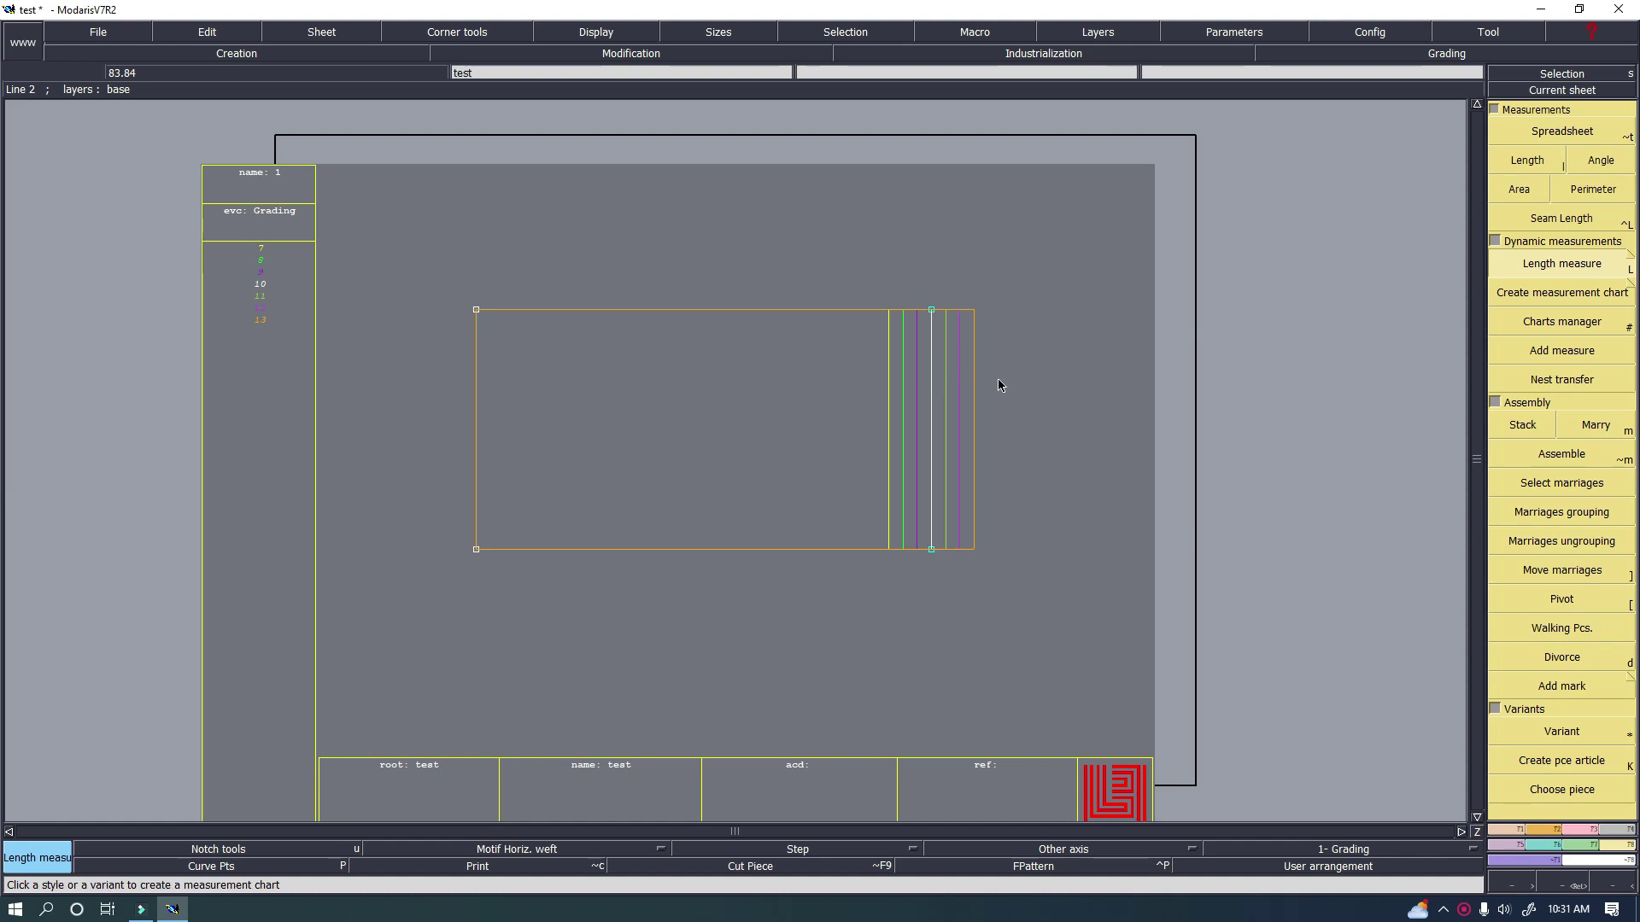
click(475, 308)
click(697, 364)
click(476, 310)
click(974, 309)
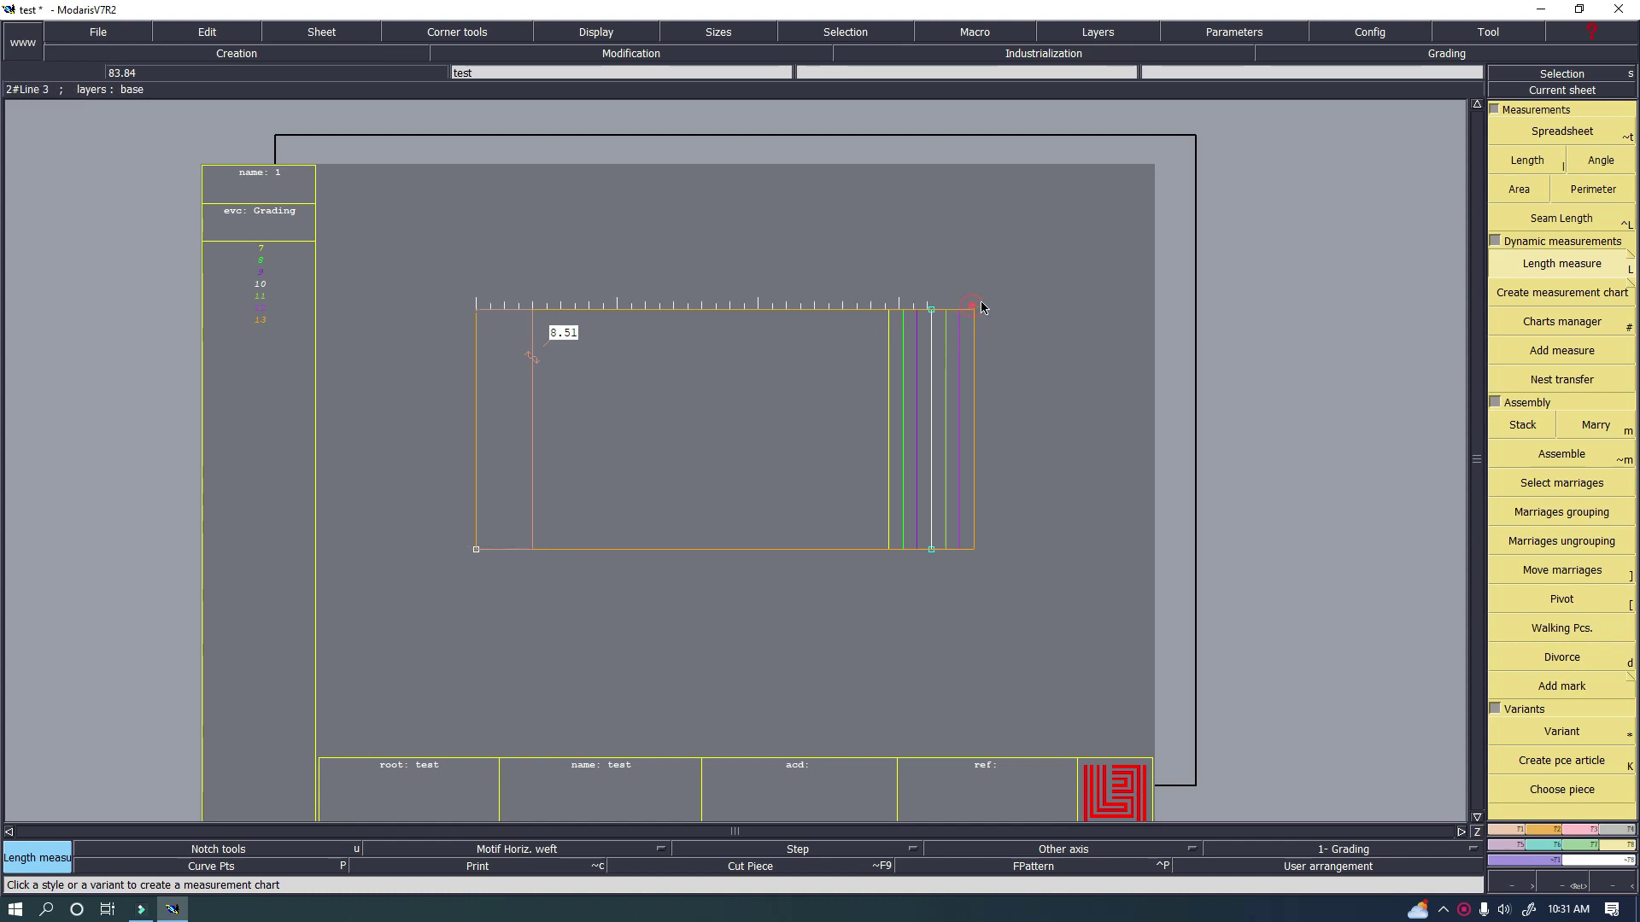
right_click(1089, 378)
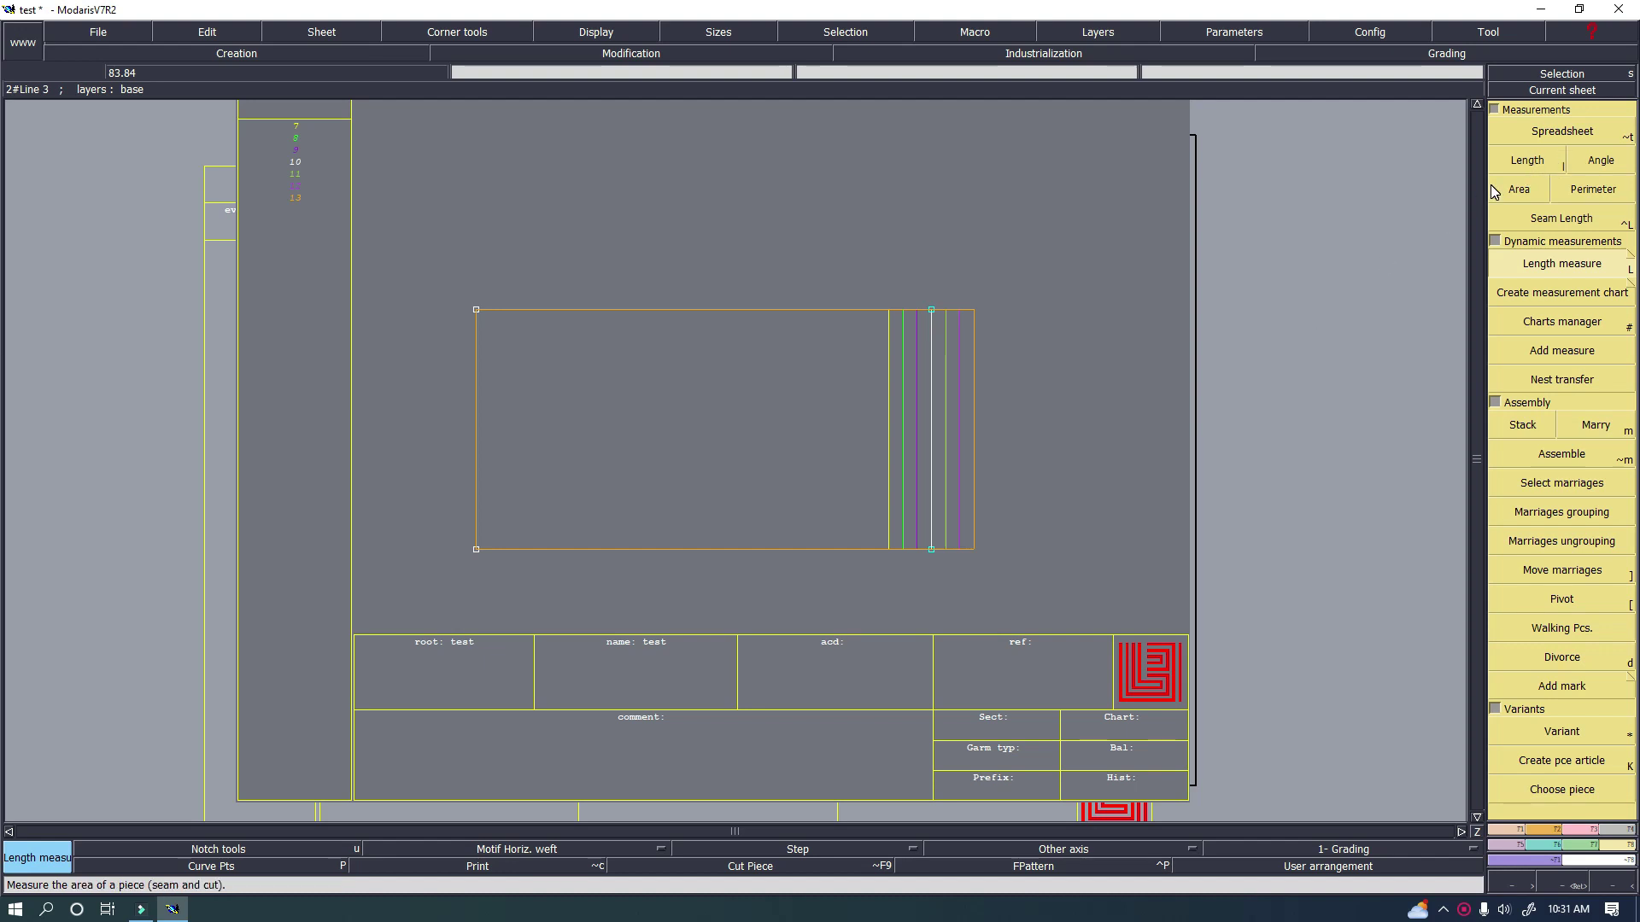
Measure the top edge with Length: 16.15 cm, dx 16.18, dy 0.06.
click(1527, 161)
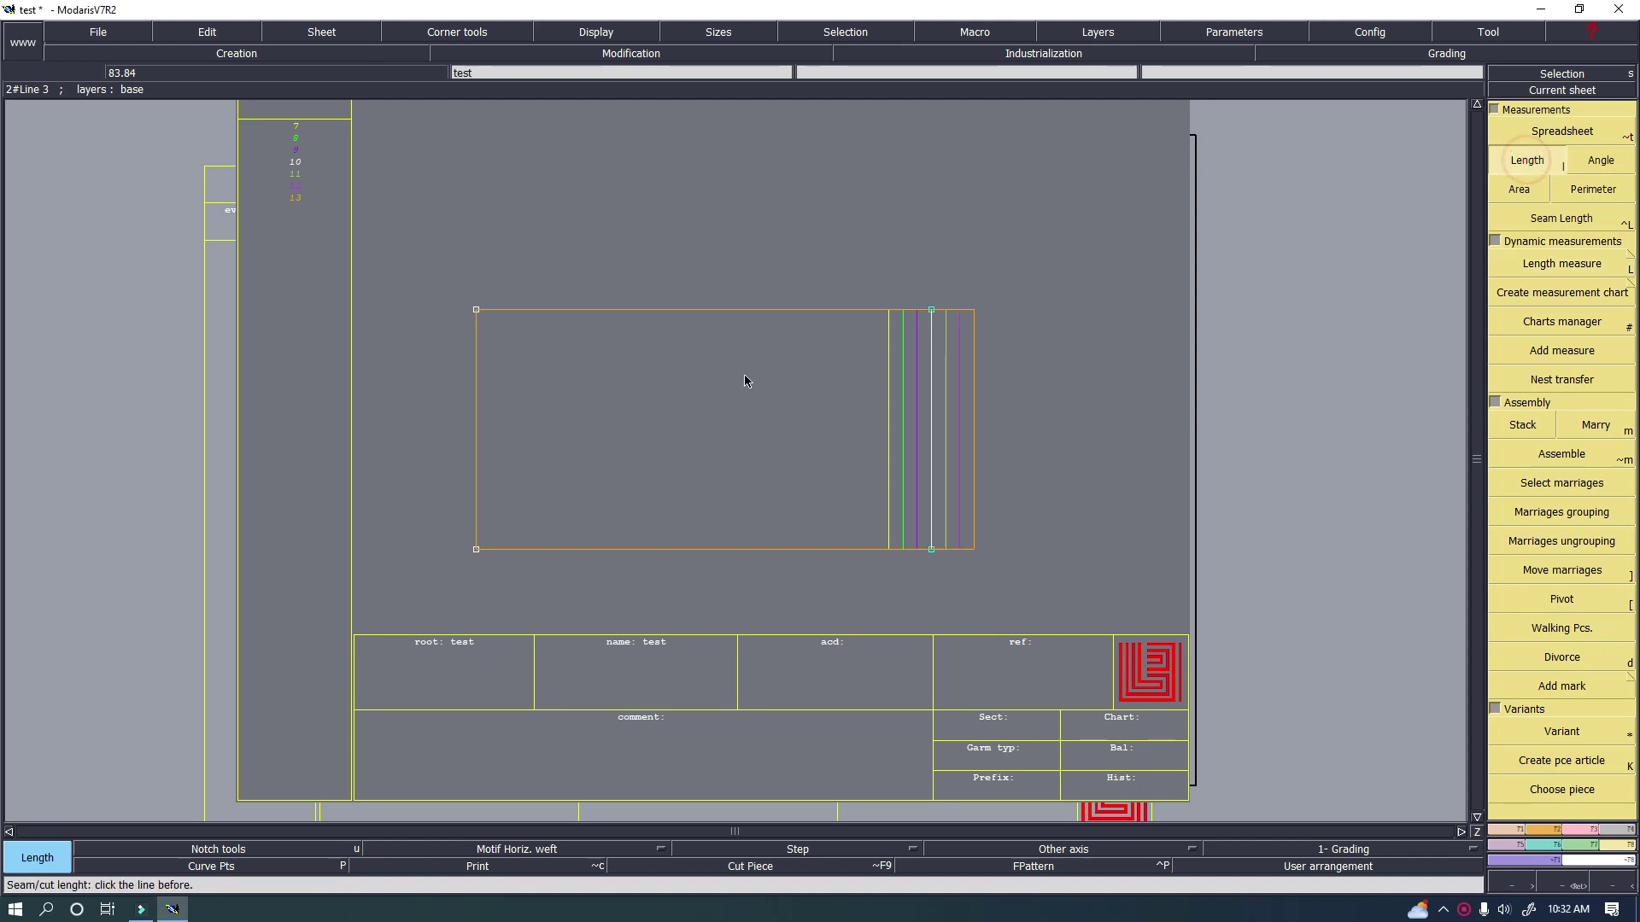
click(475, 310)
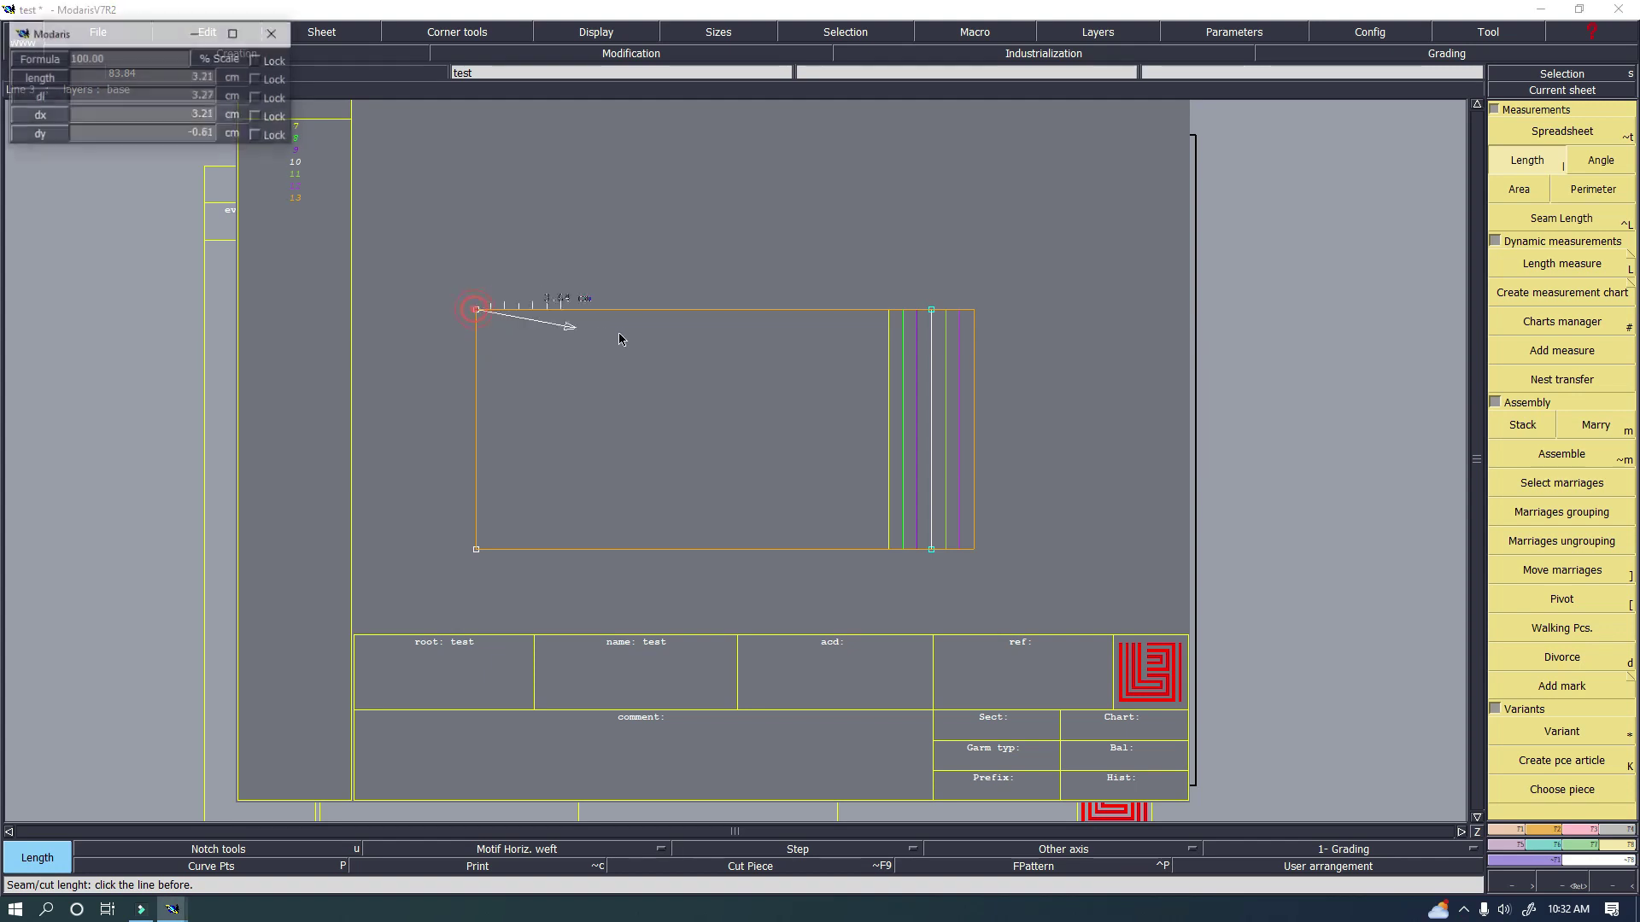
click(930, 311)
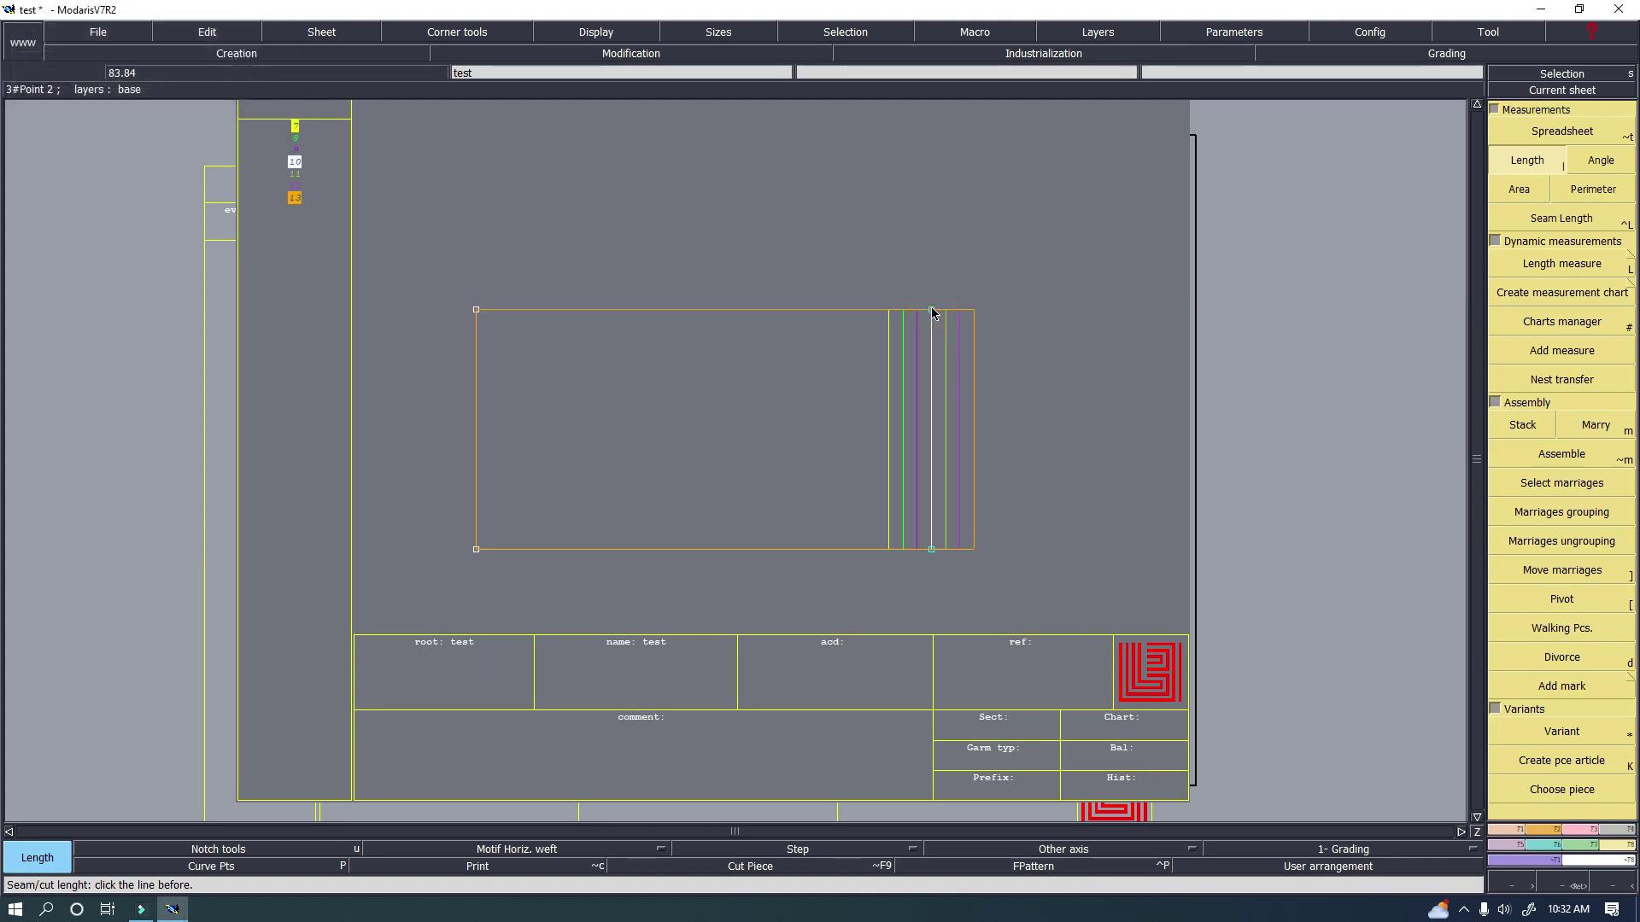
Open the measurement spreadsheet, select sizes 7 to 13 and measure the top edge.
click(1580, 135)
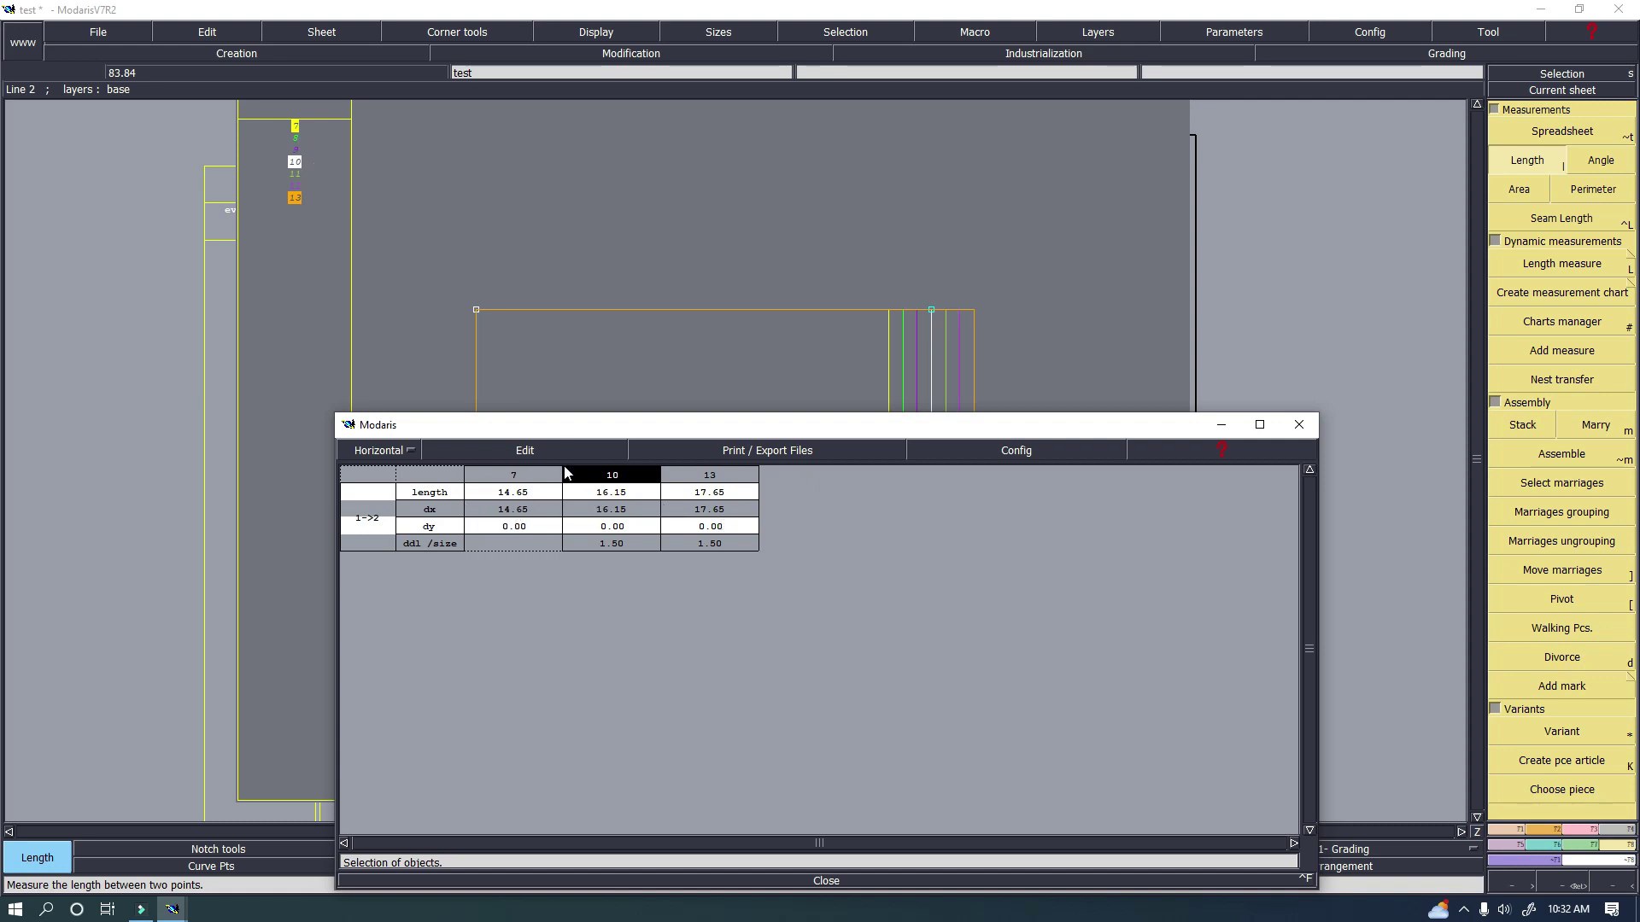
drag(256, 113, 349, 248)
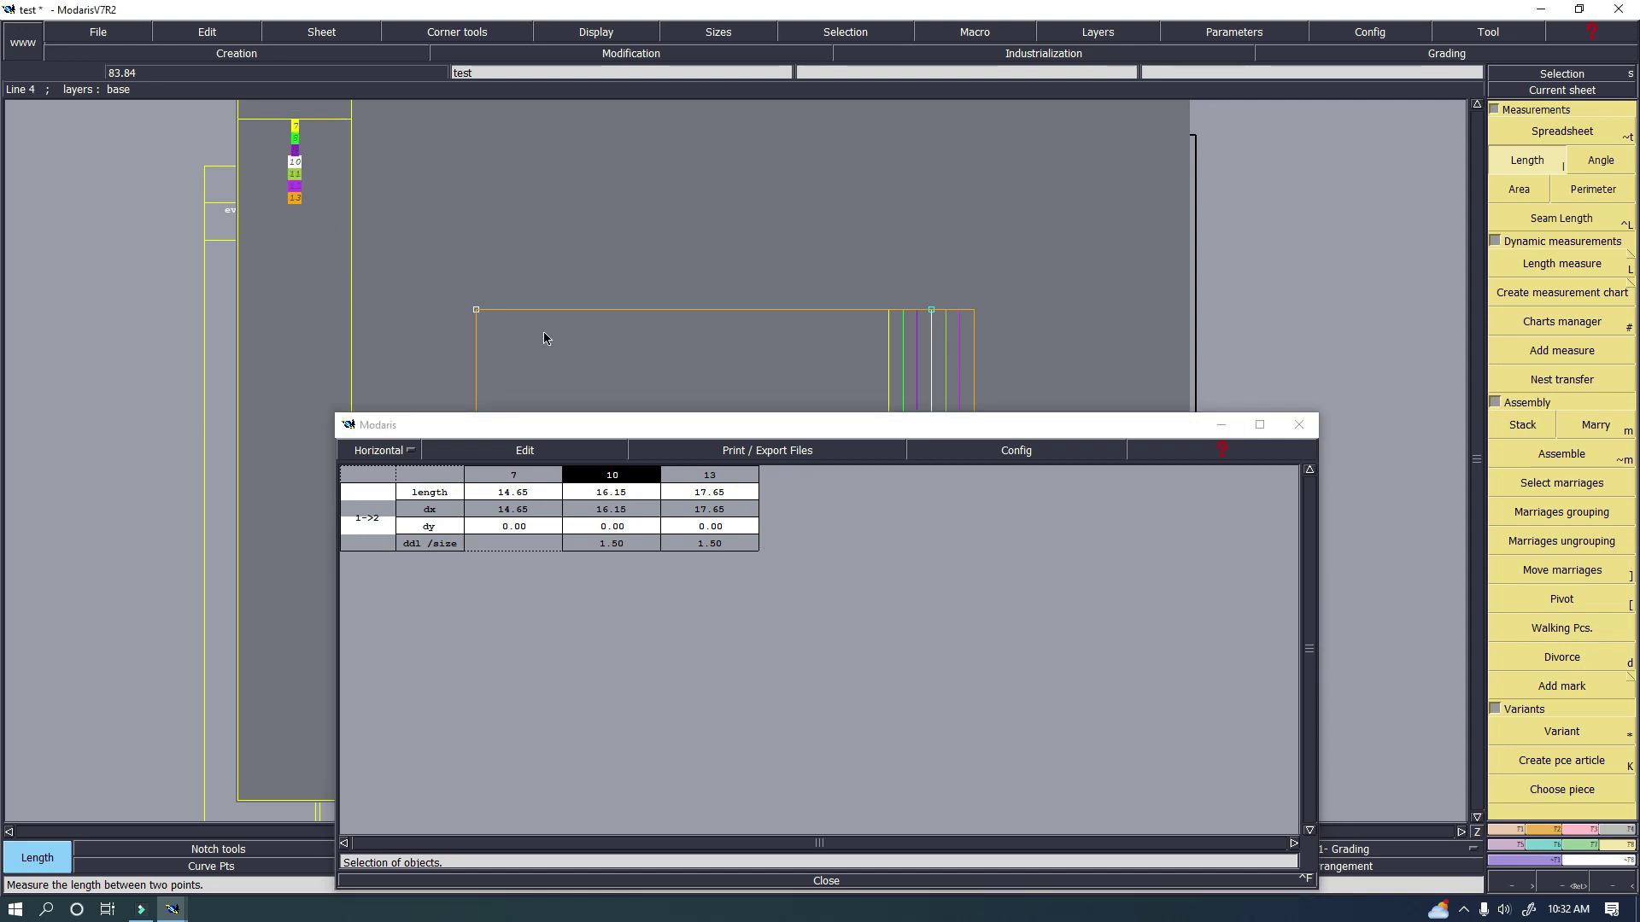
click(477, 310)
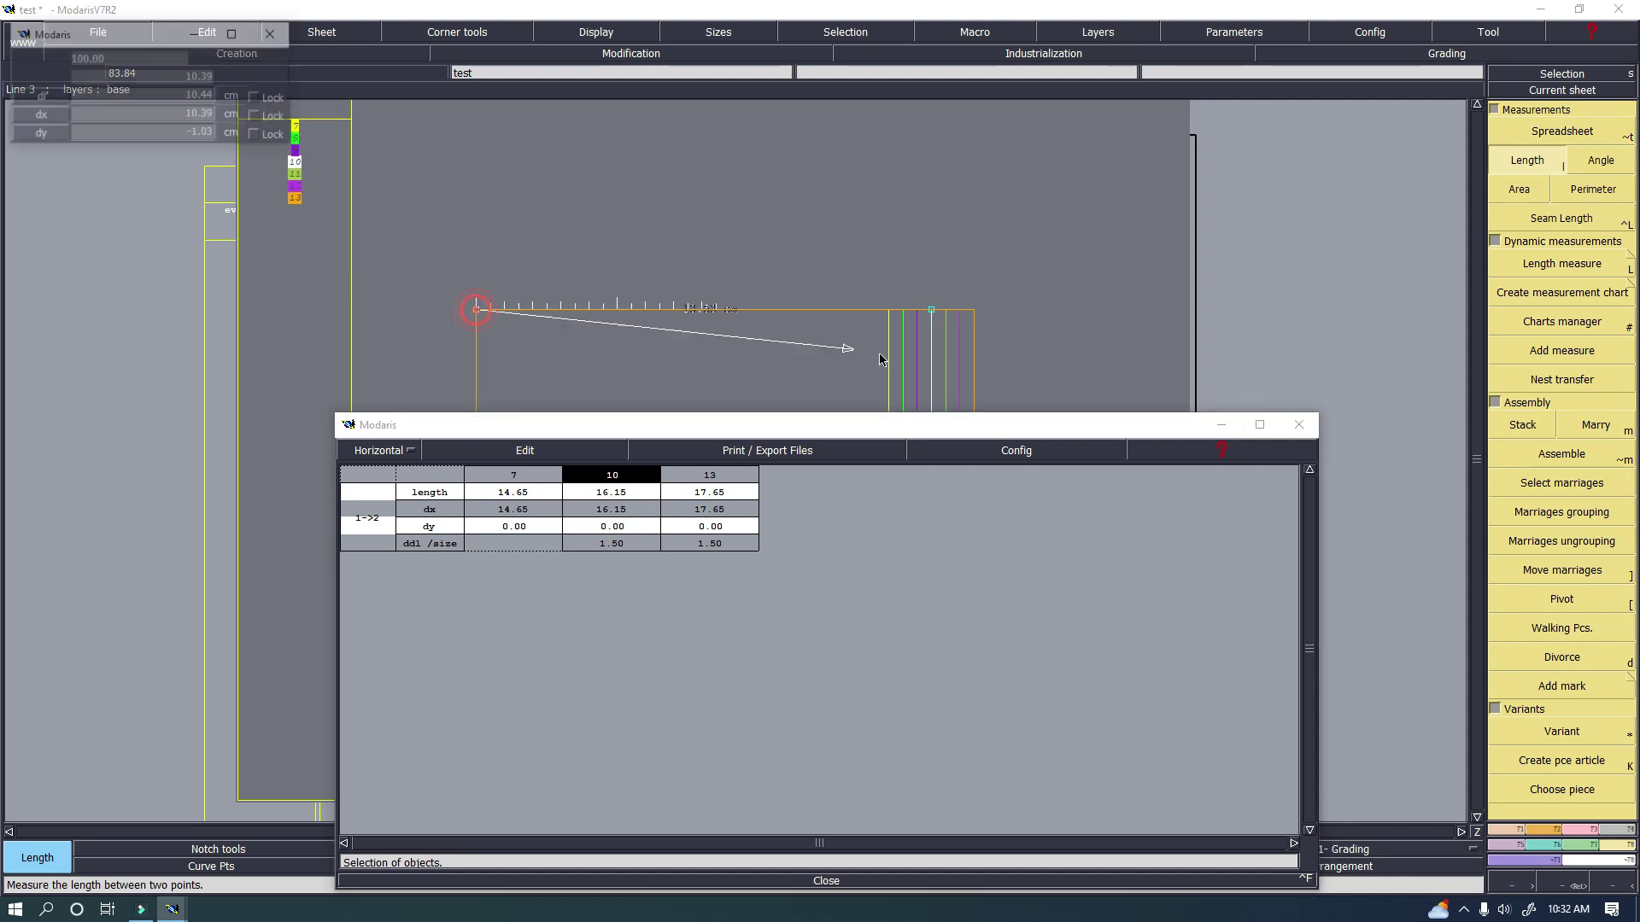
click(932, 311)
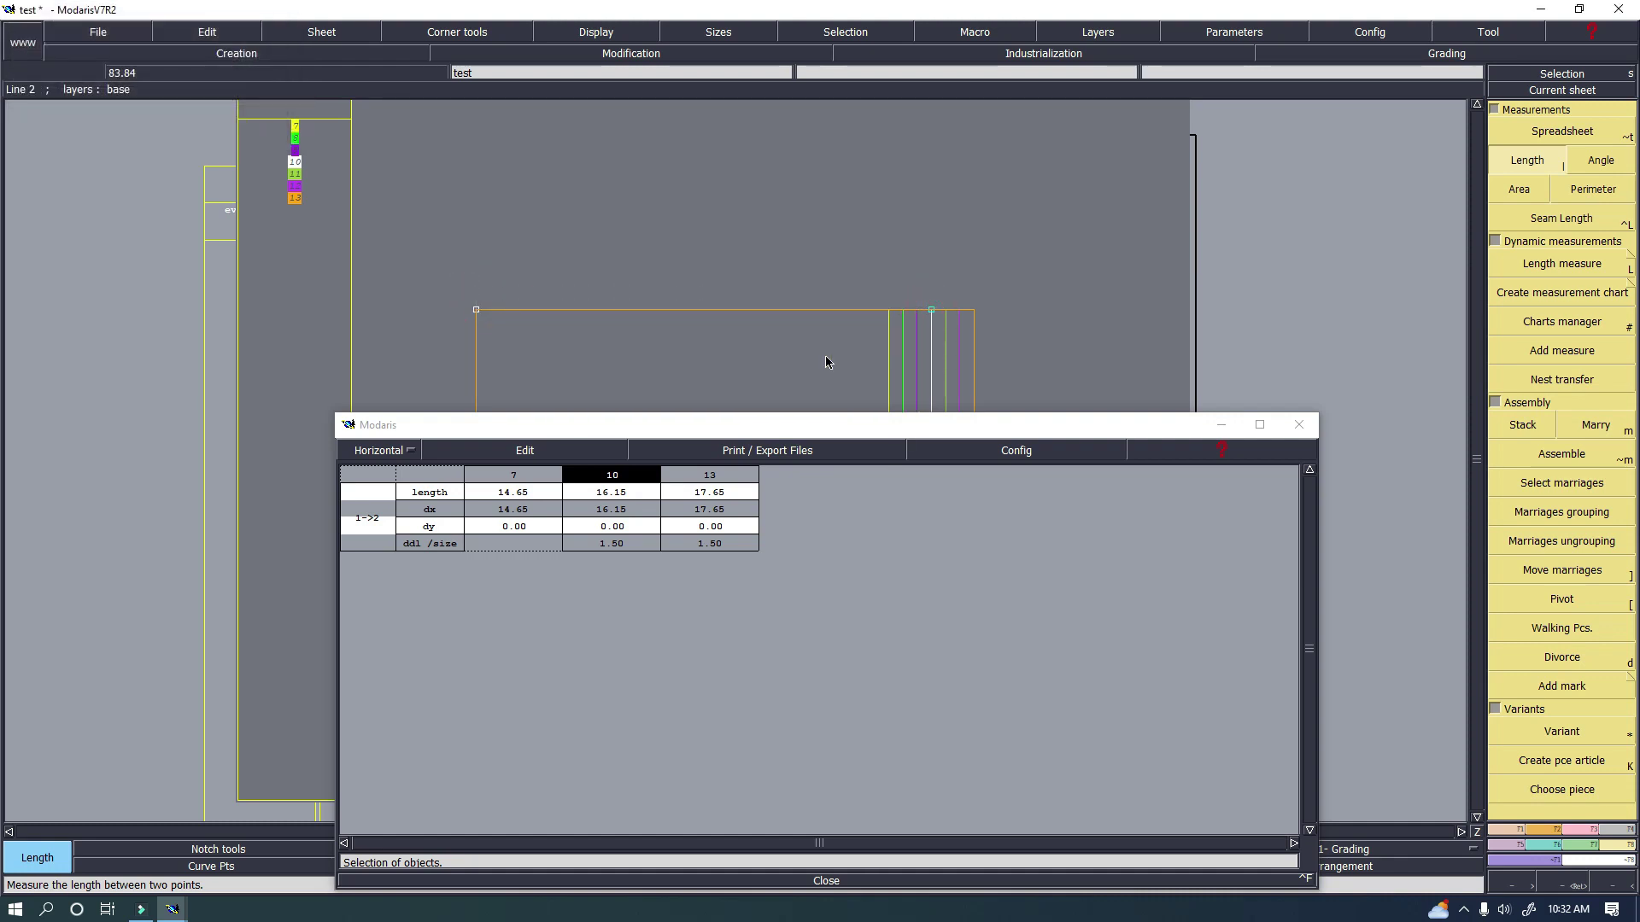
Empty the spreadsheet and re-measure the top edge, giving 14.65 to 17.65 cm.
click(522, 453)
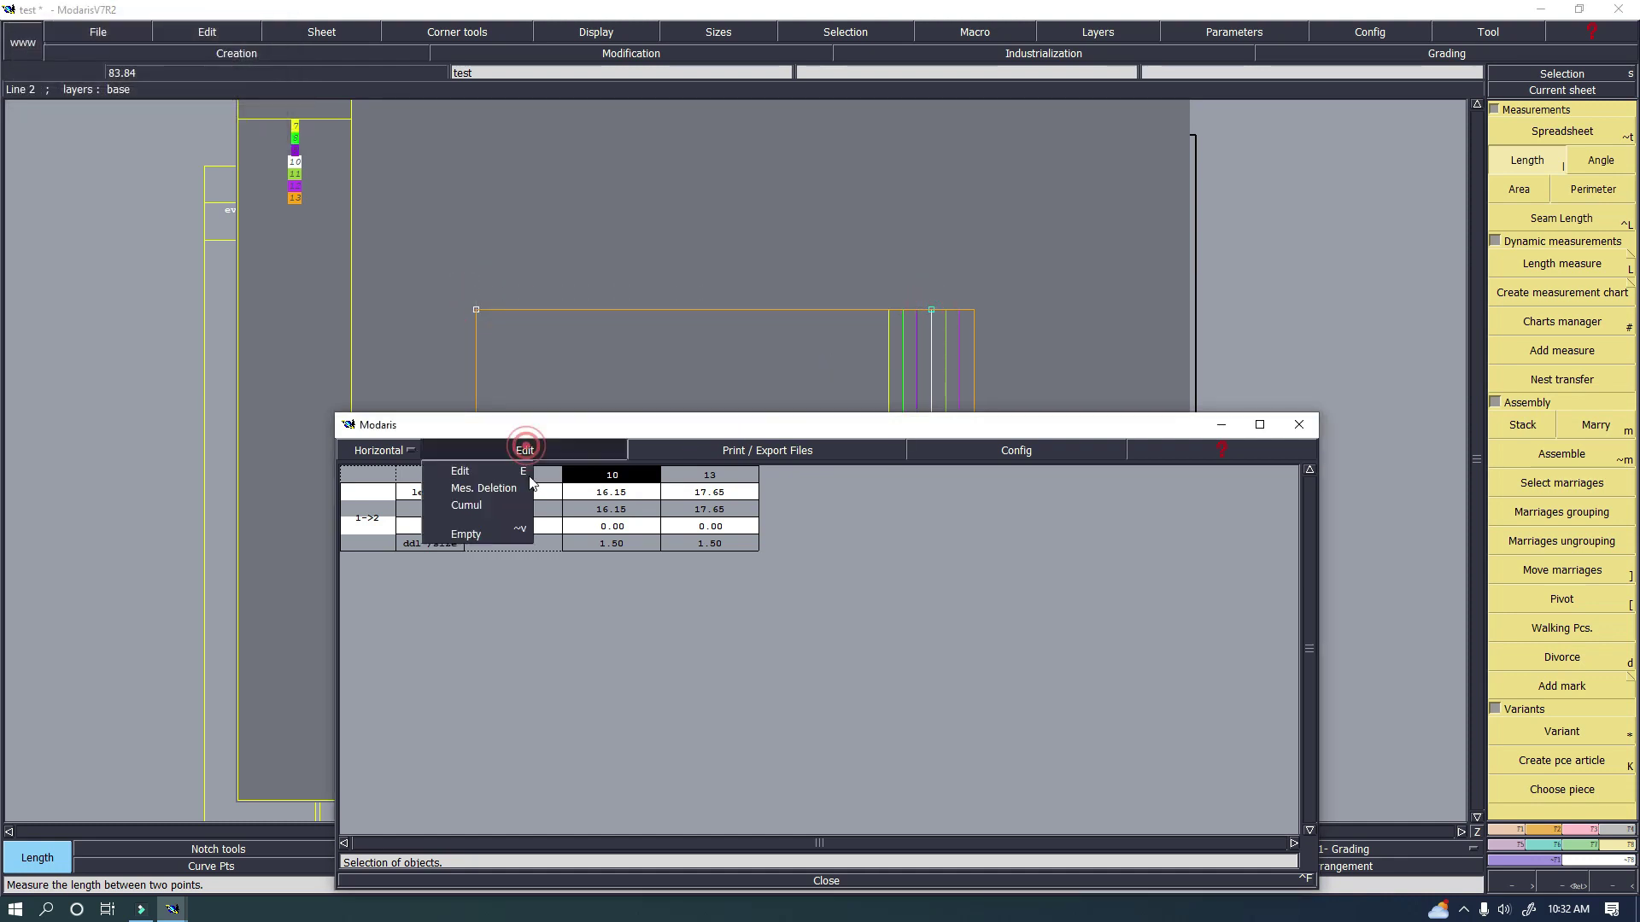
click(476, 538)
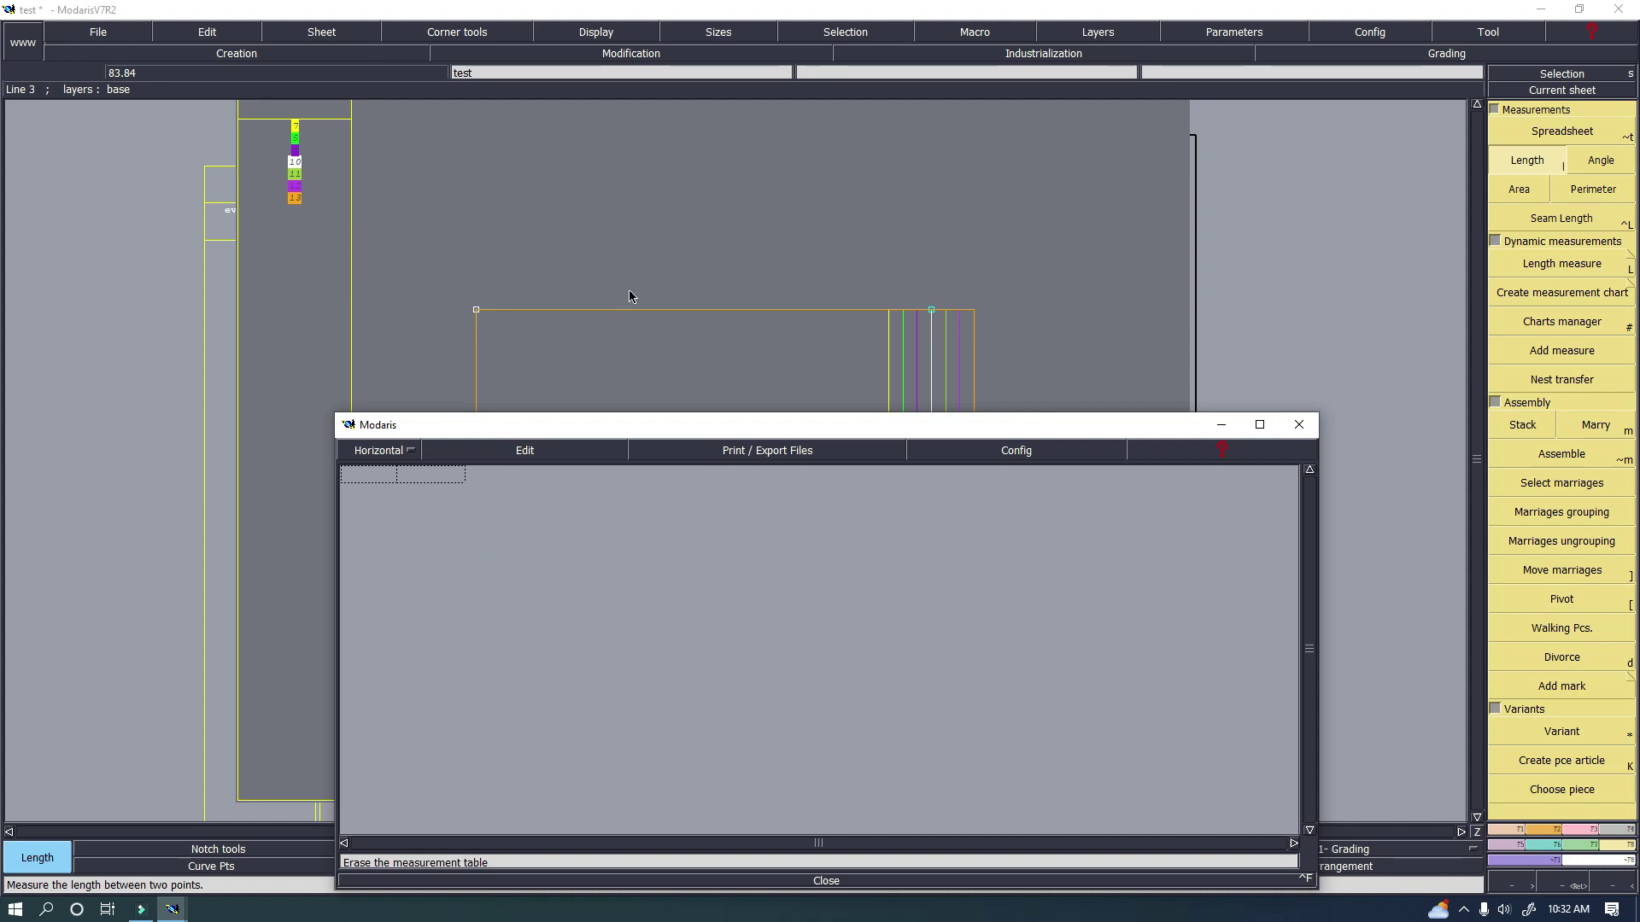
click(476, 309)
click(895, 351)
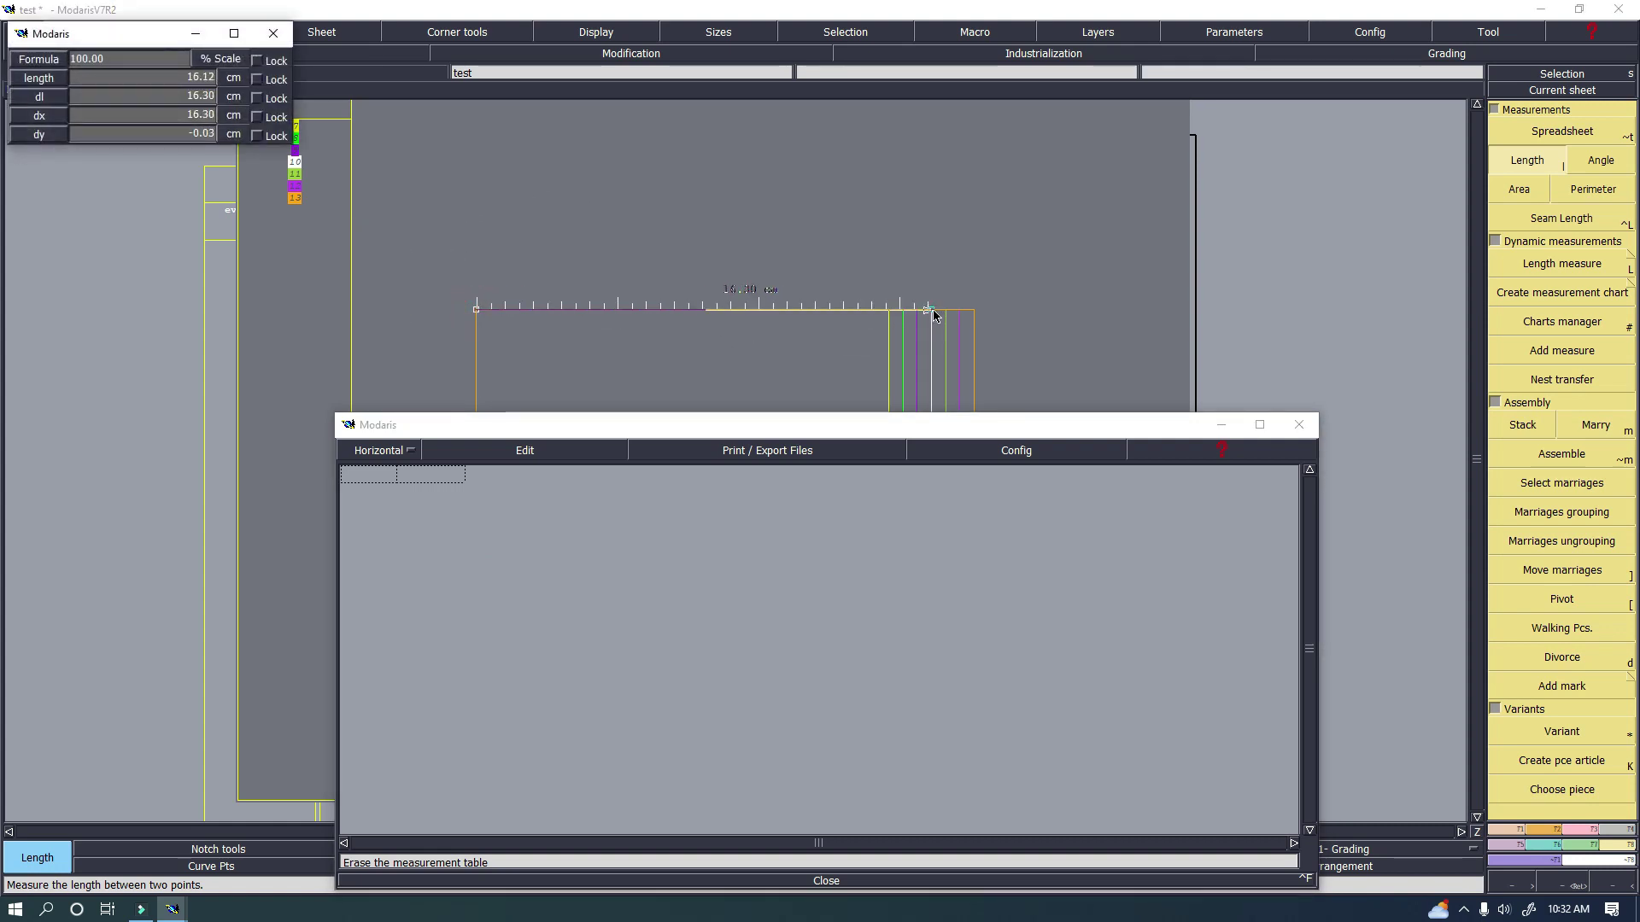
click(889, 310)
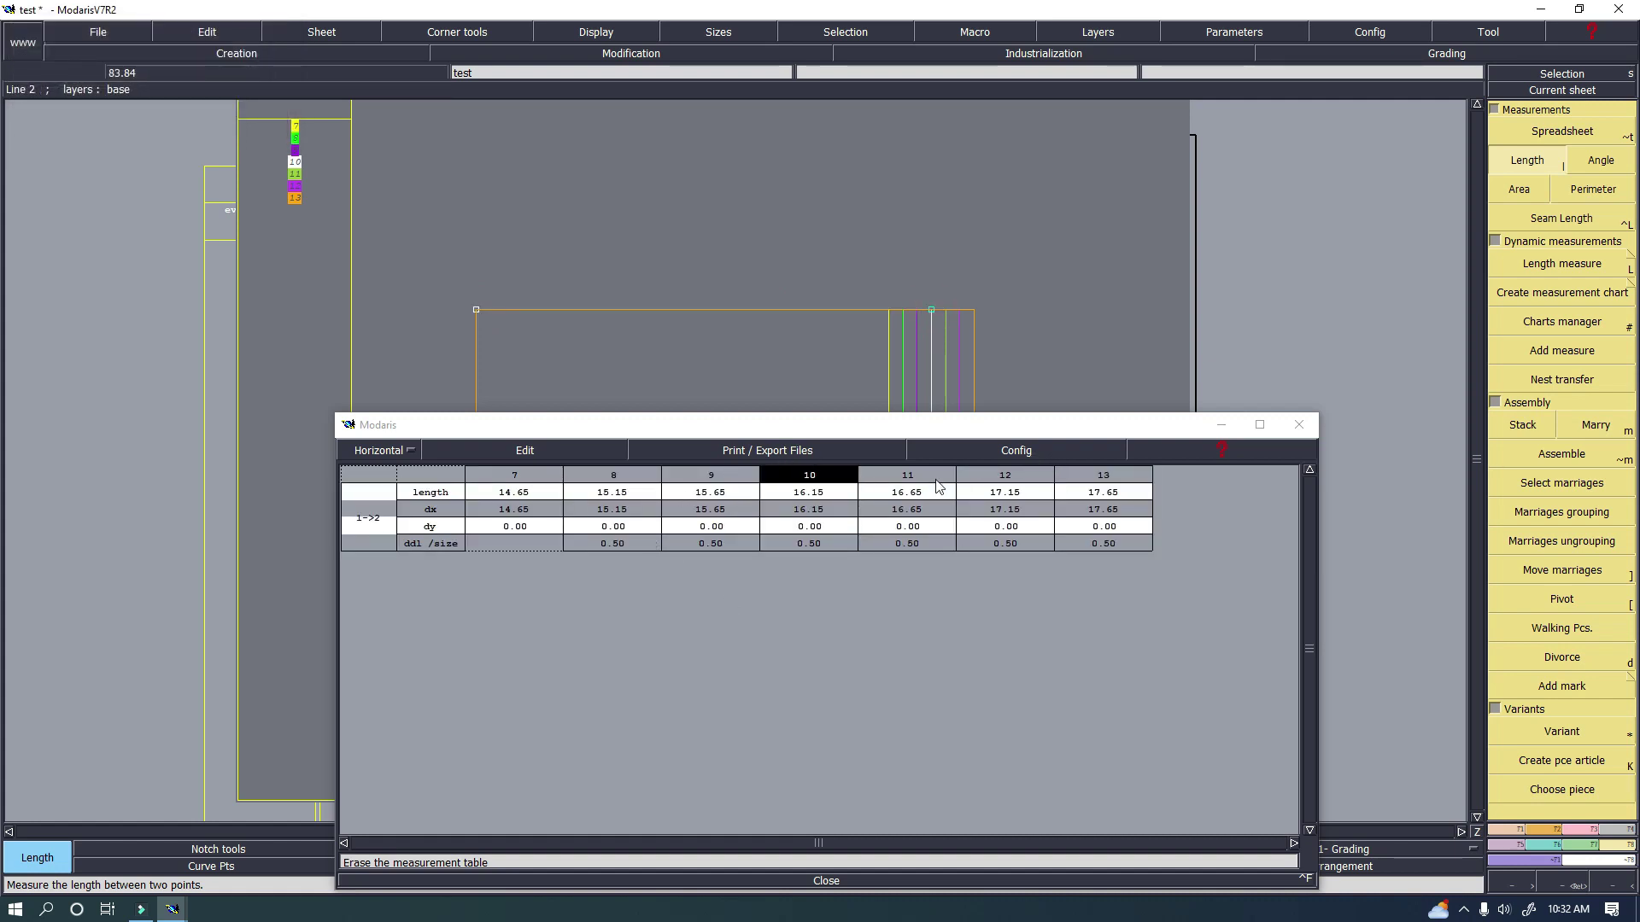
Toggle the dy column in the Config options and switch the size layout to Vertical.
click(1035, 450)
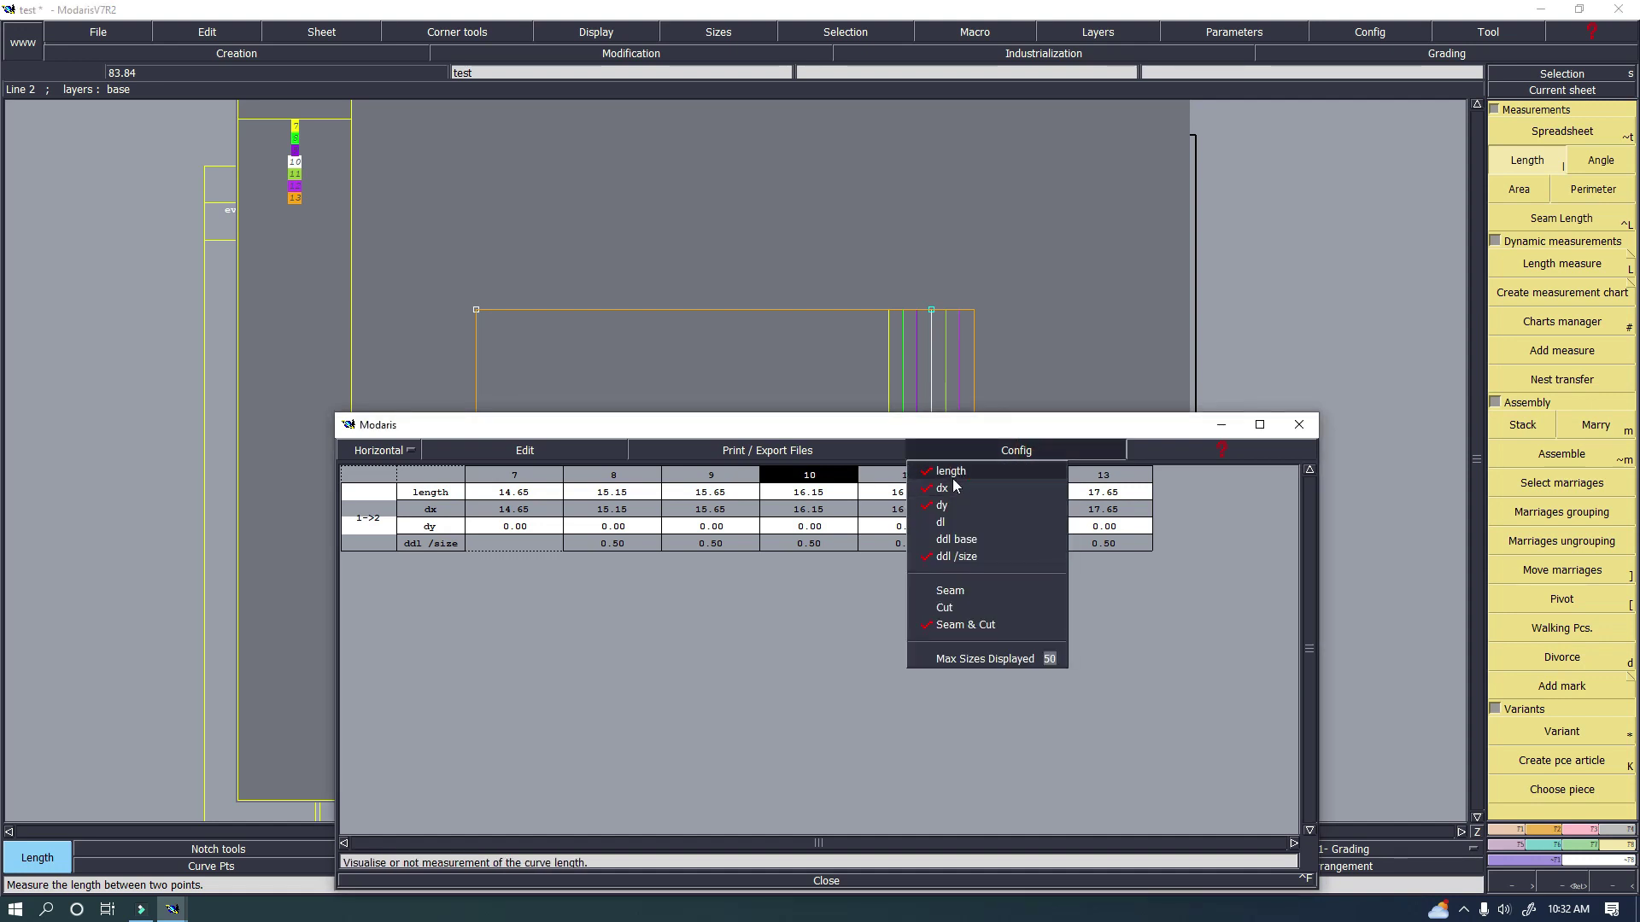
click(939, 504)
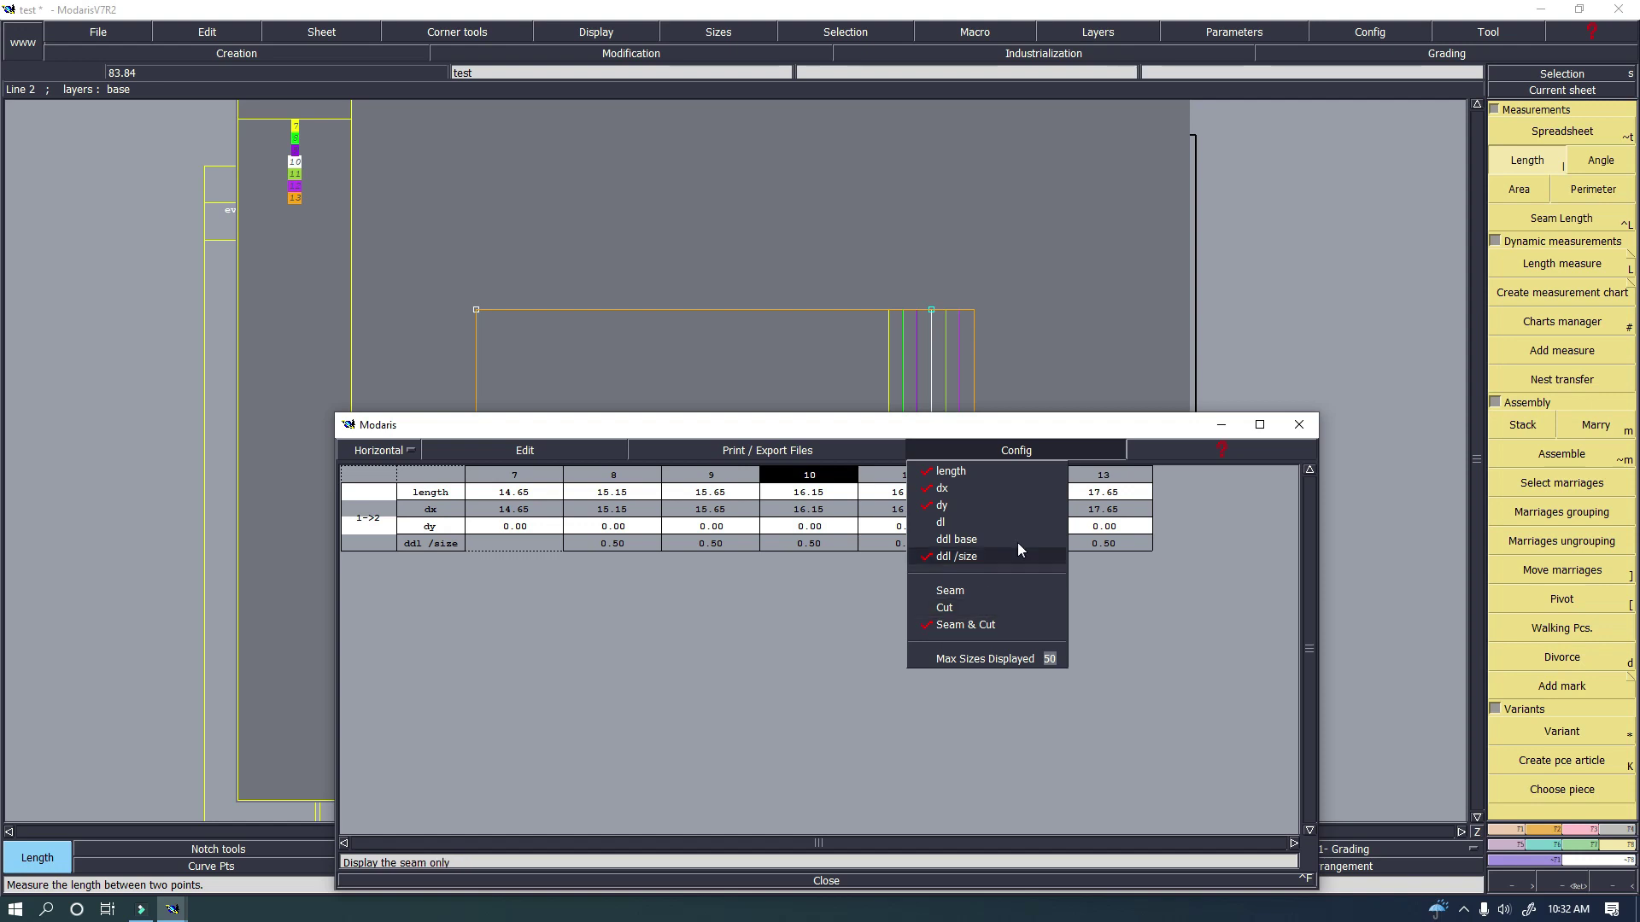
click(1163, 601)
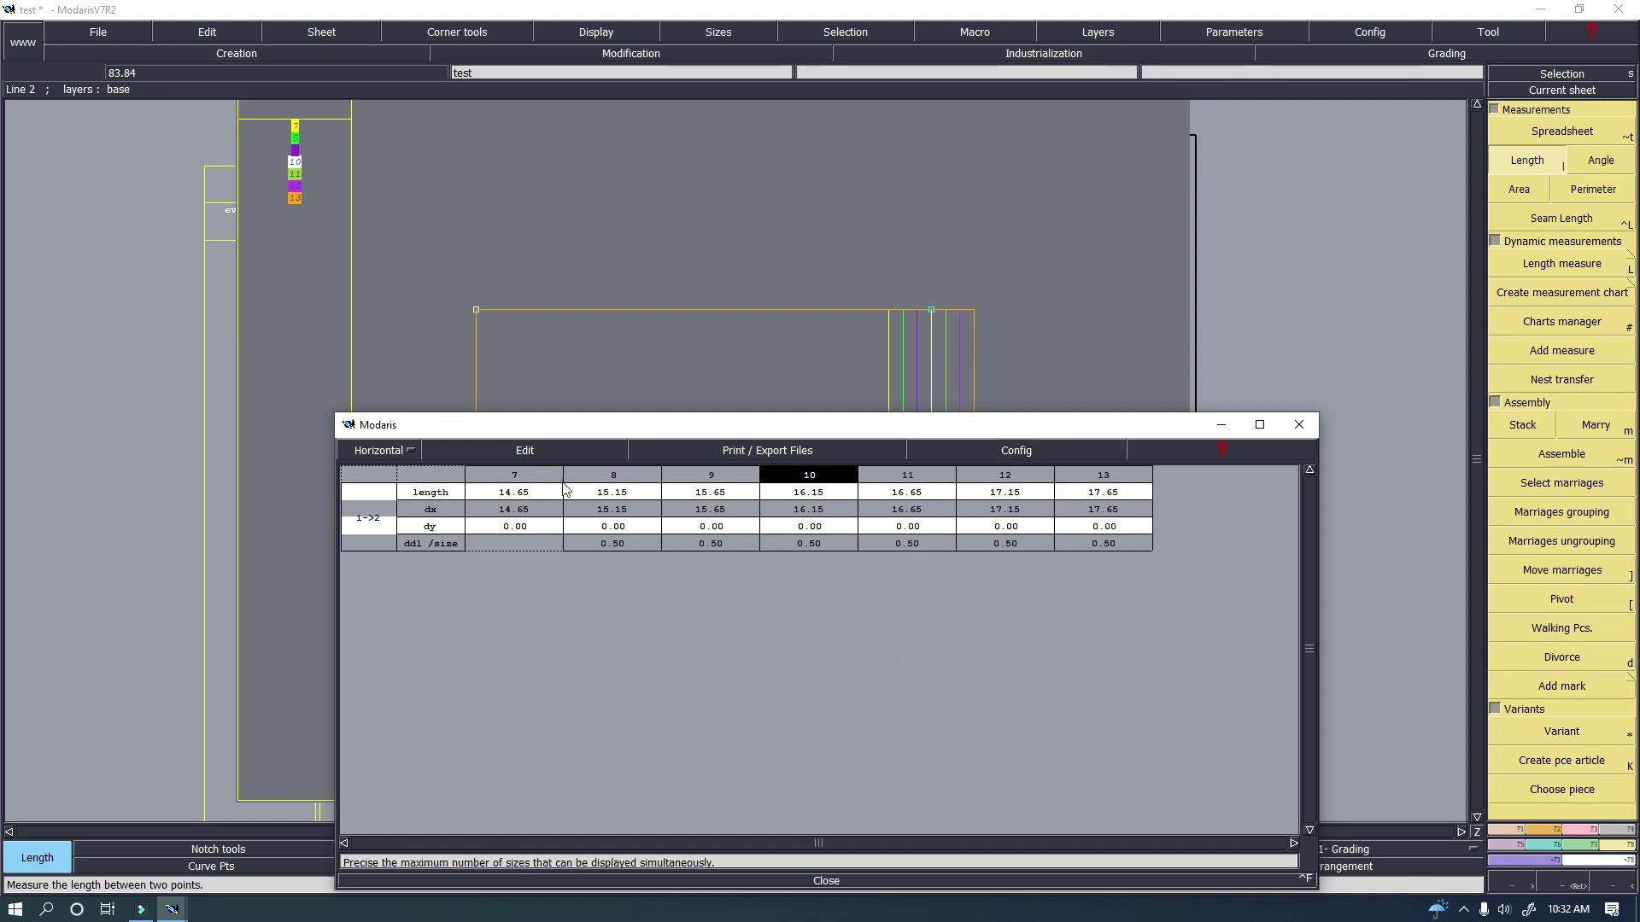
click(412, 453)
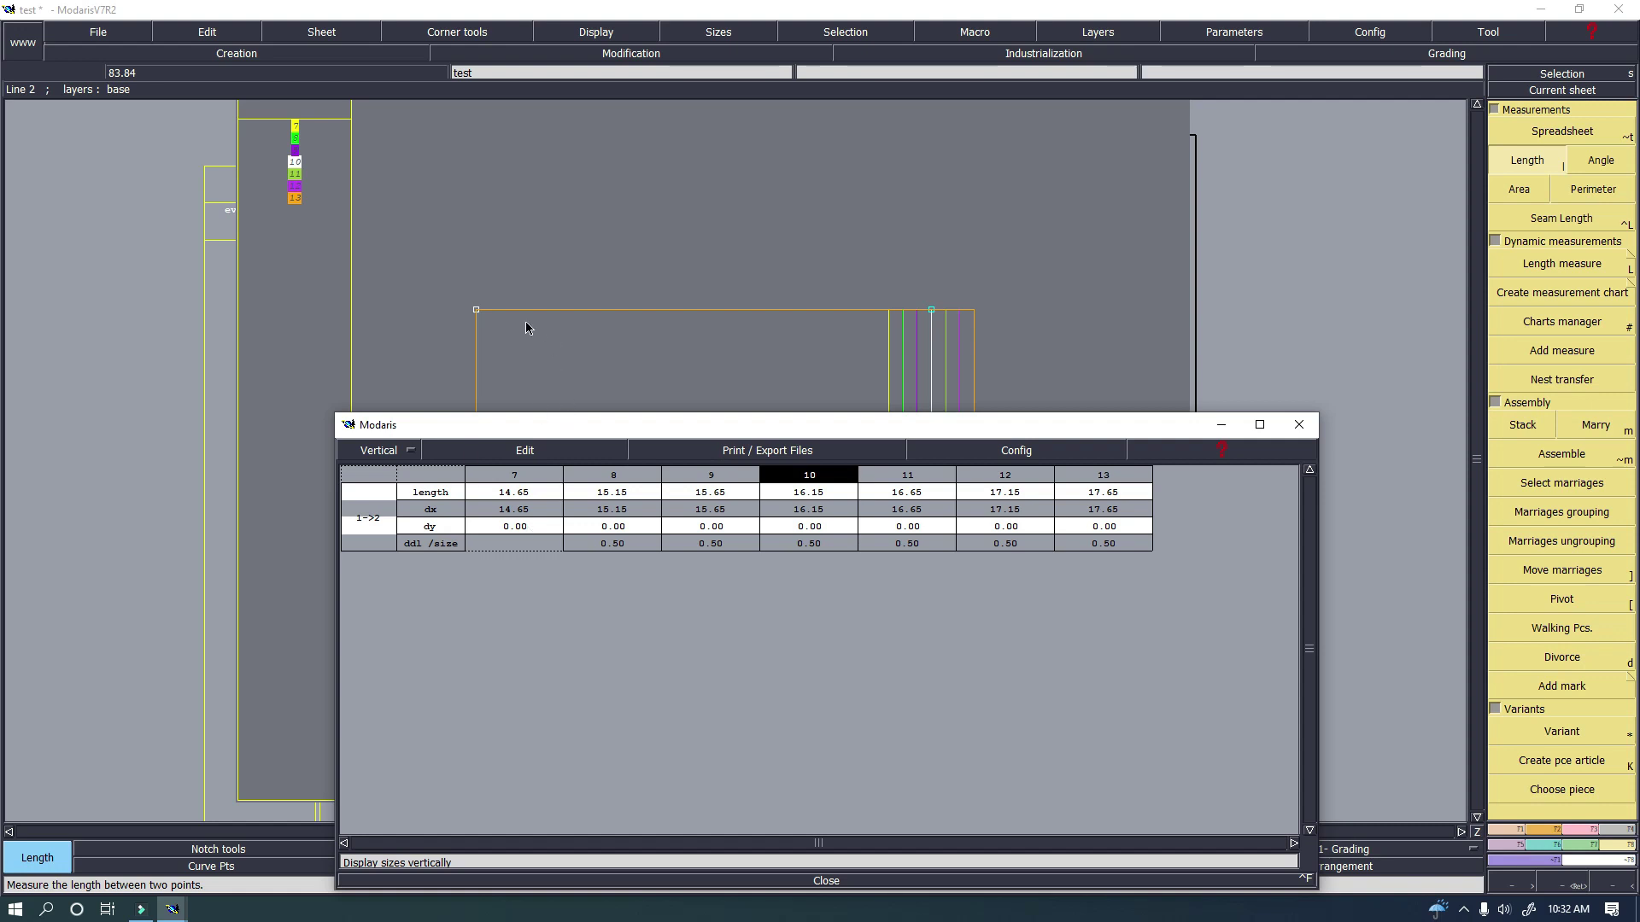
Re-measure the top edge length from the top-left to the top-right corner.
click(478, 311)
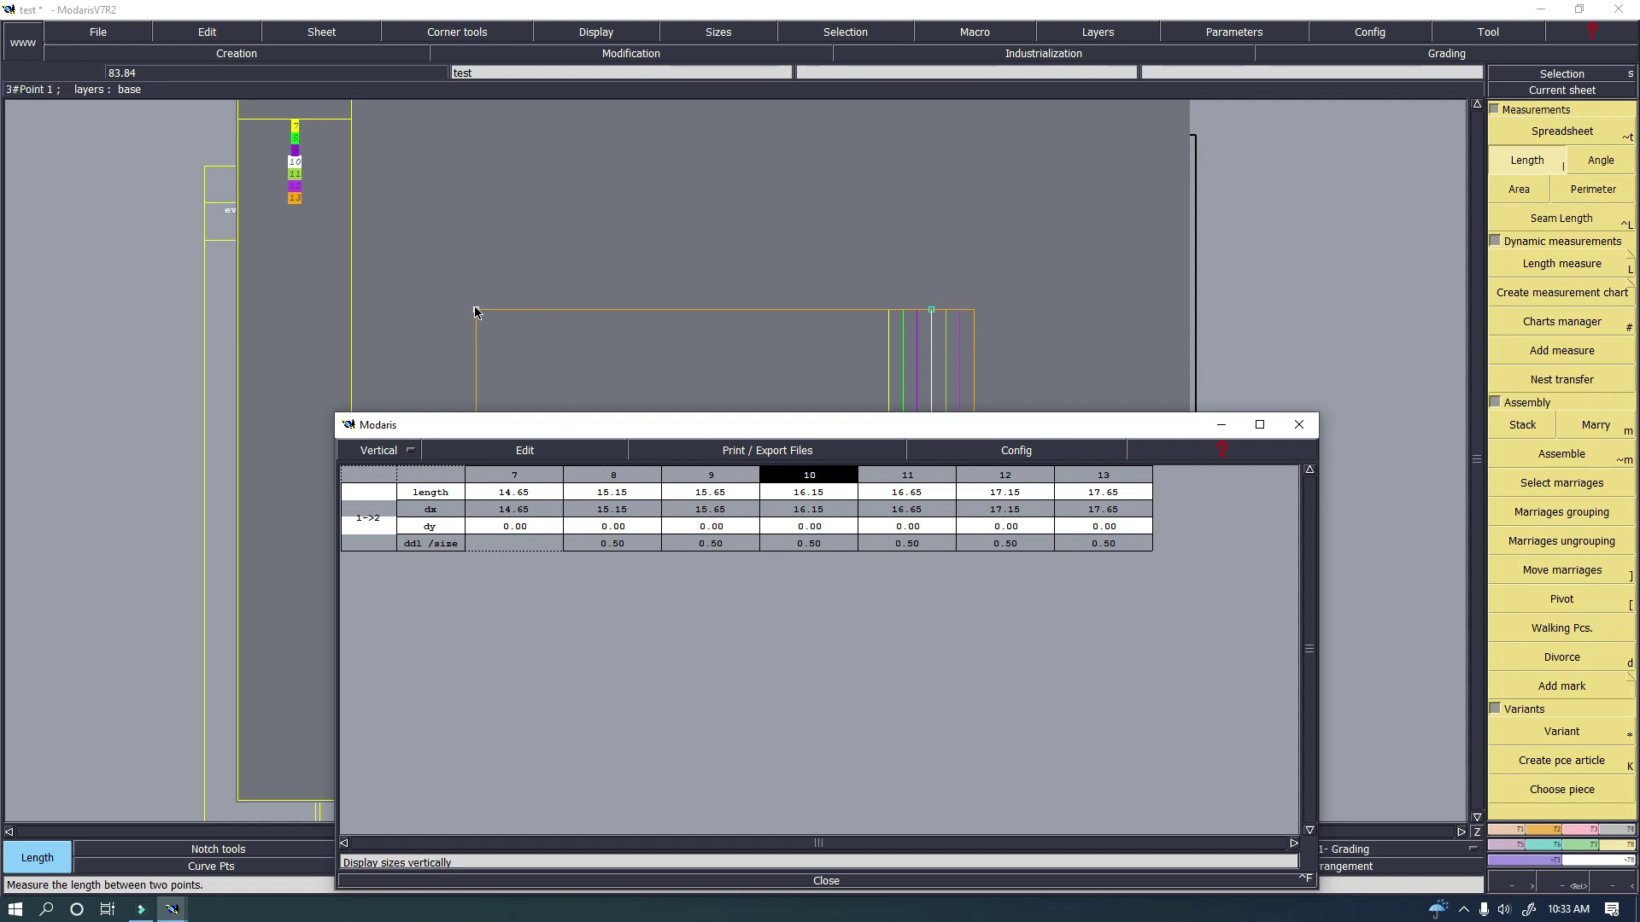
click(930, 310)
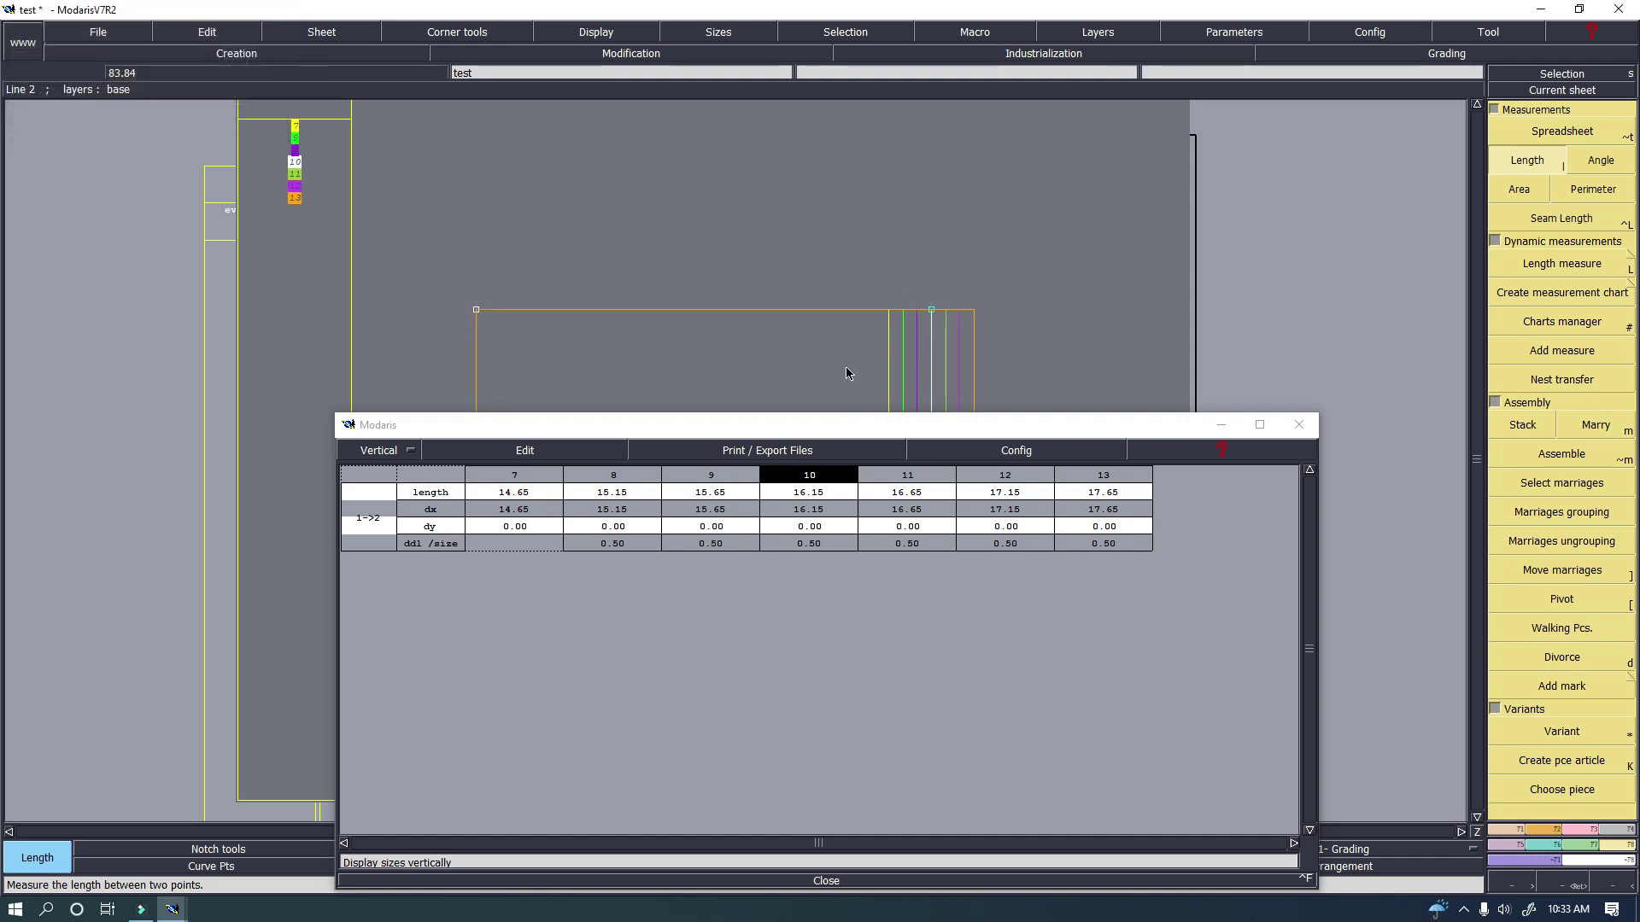
click(526, 451)
Clear the table, measure line 1->2, and show the sizes horizontally.
click(487, 529)
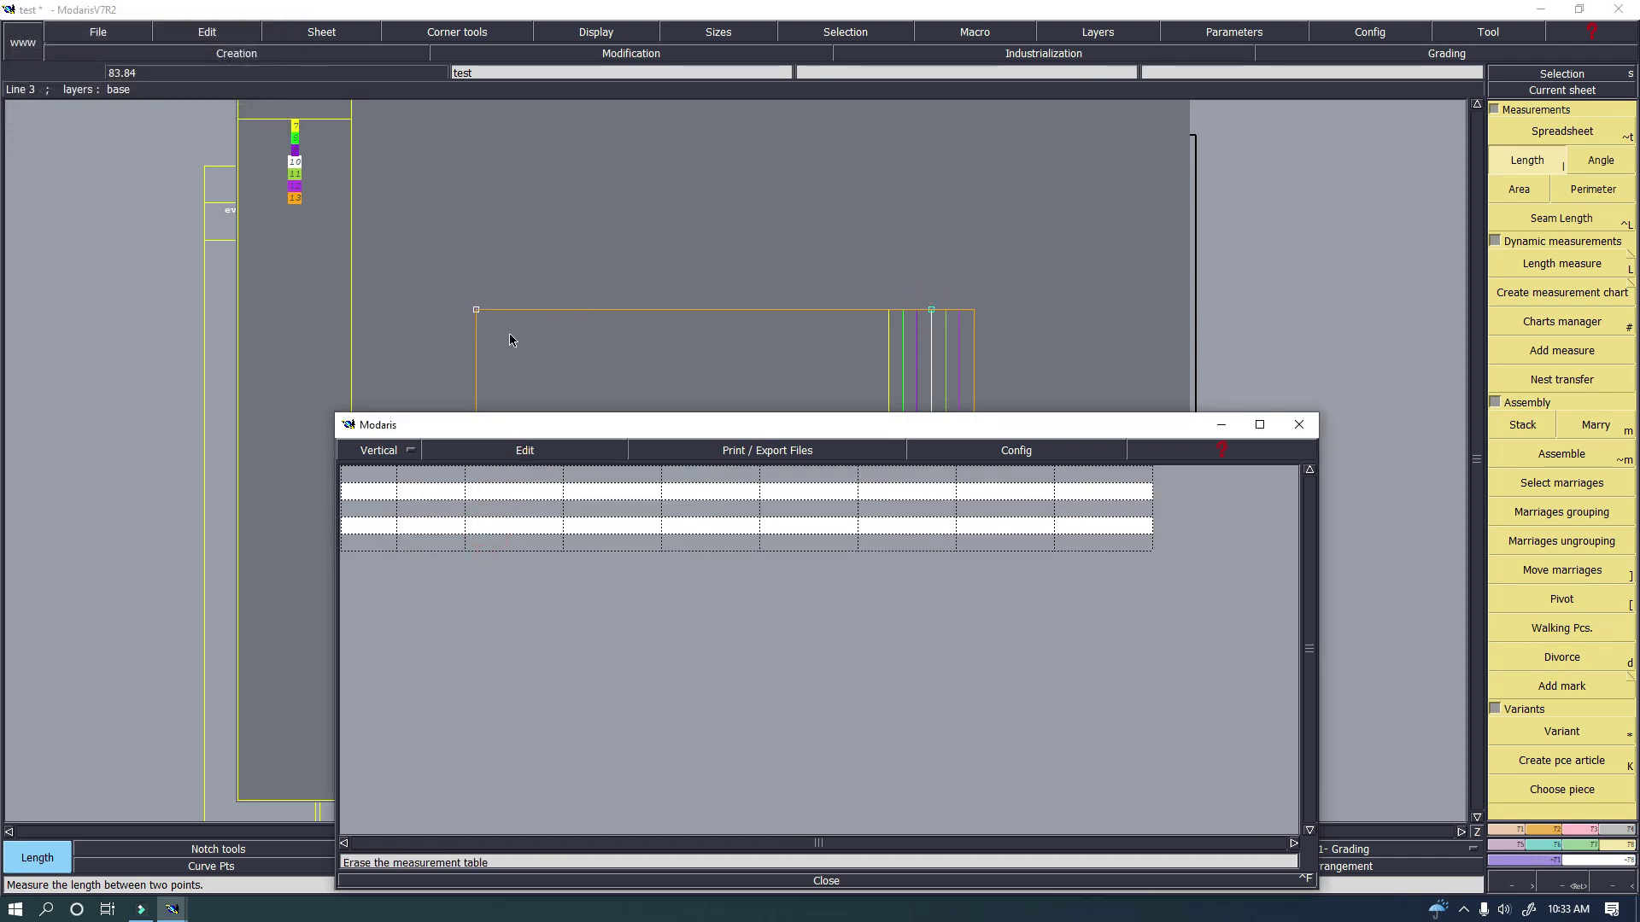
click(476, 310)
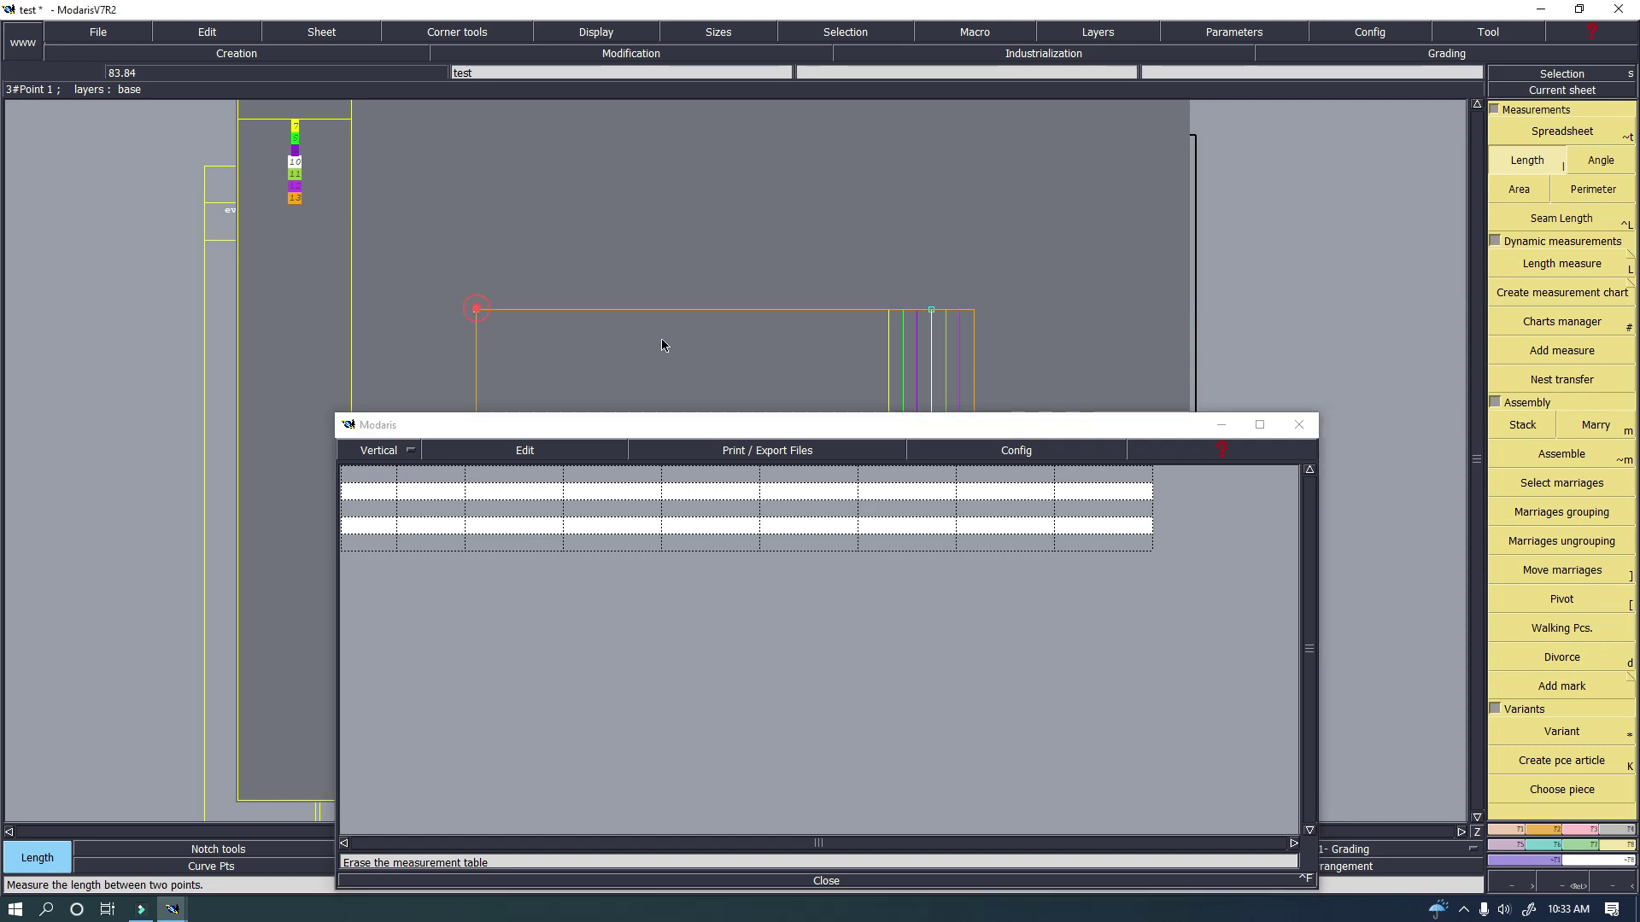
click(939, 325)
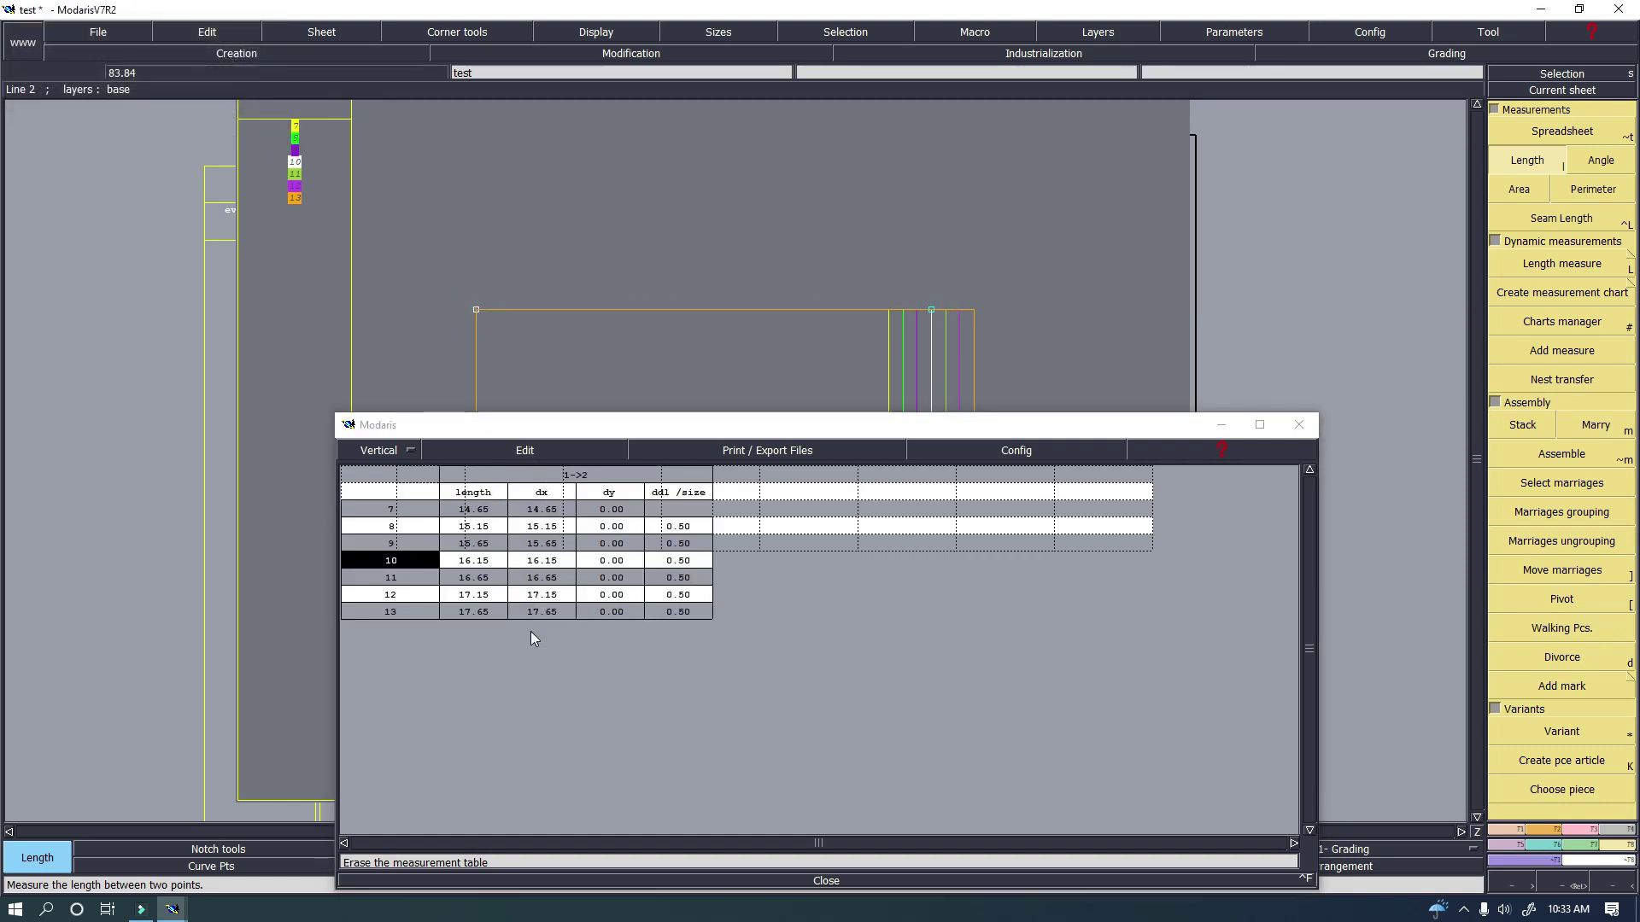
click(409, 450)
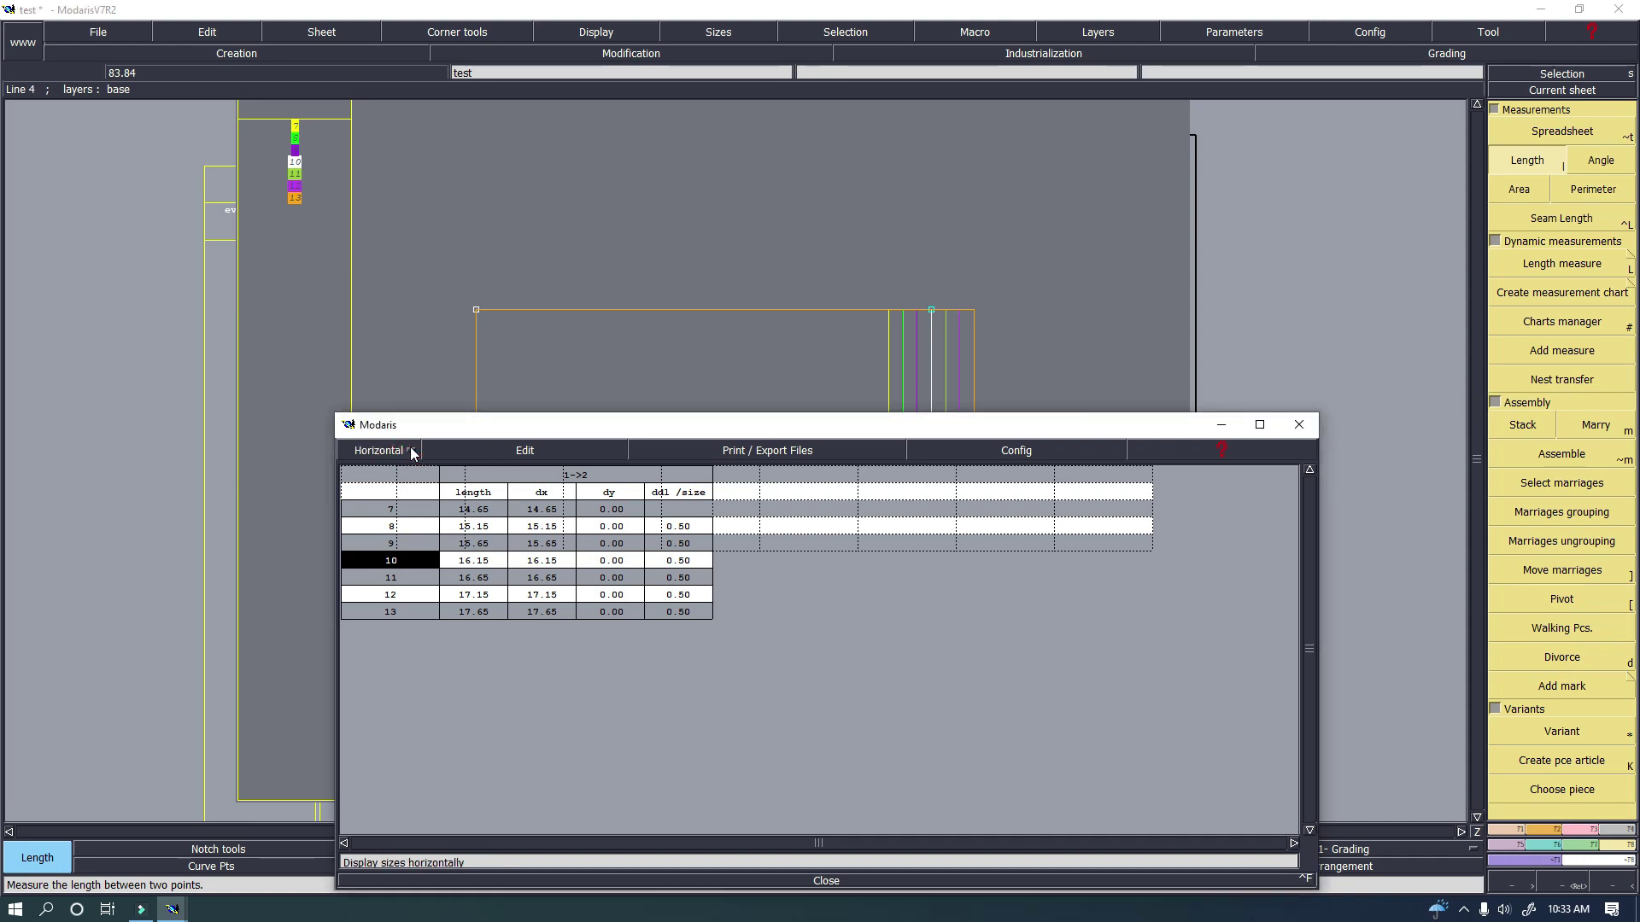
click(408, 450)
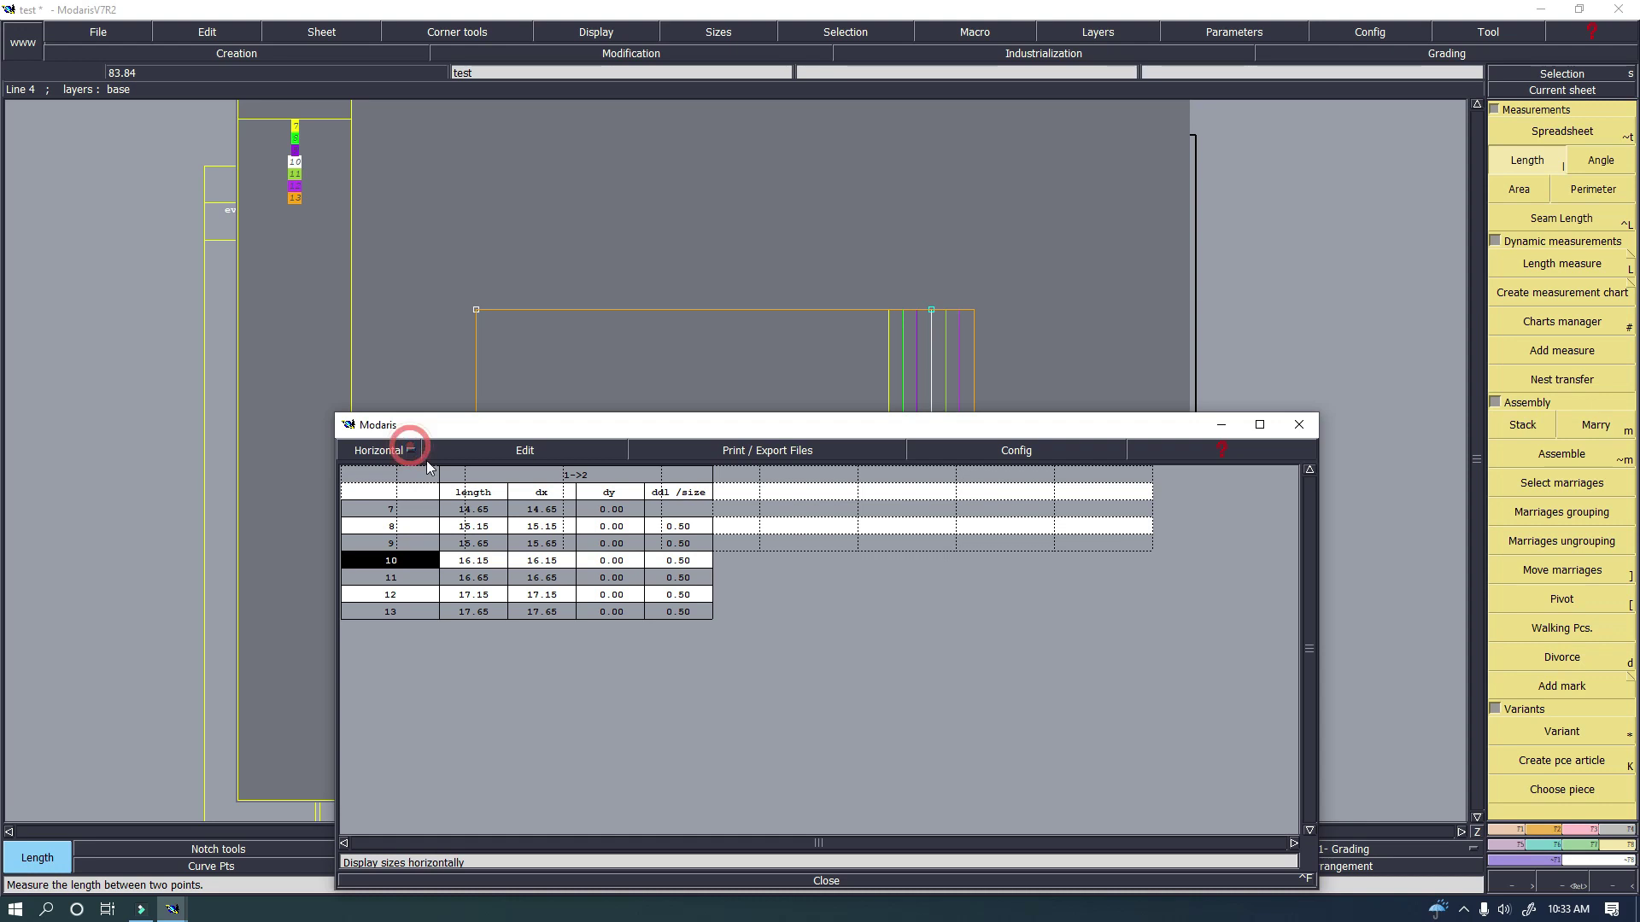
Clear the table again, re-measure line 1->2 (14.65 to 17.65), and close the spreadsheet.
click(526, 451)
click(574, 498)
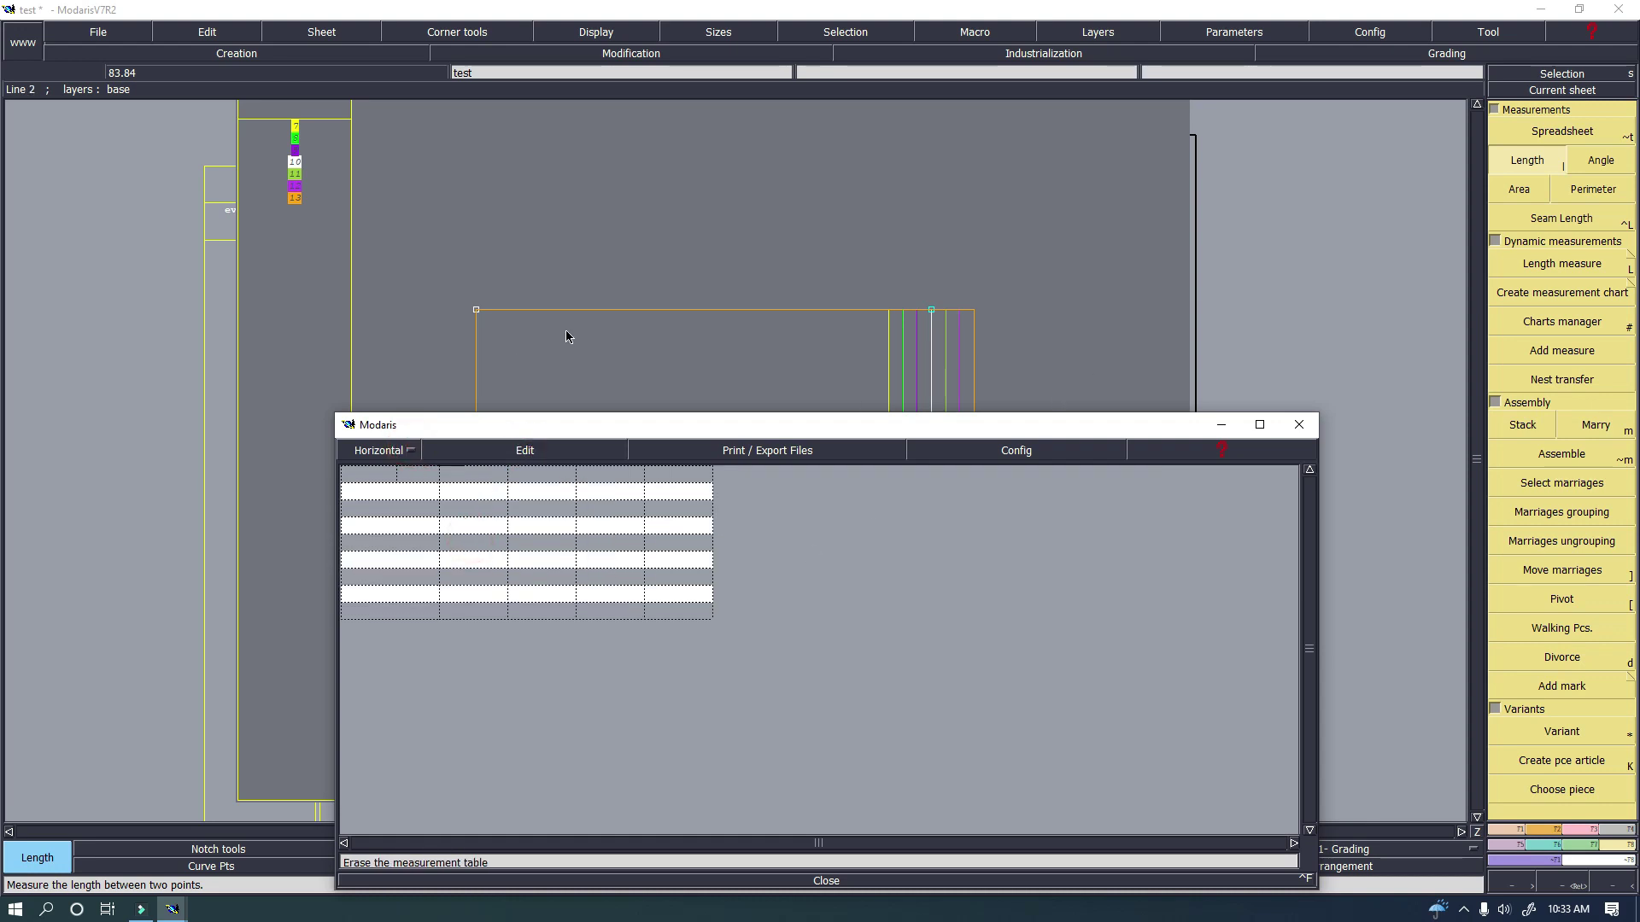
click(476, 309)
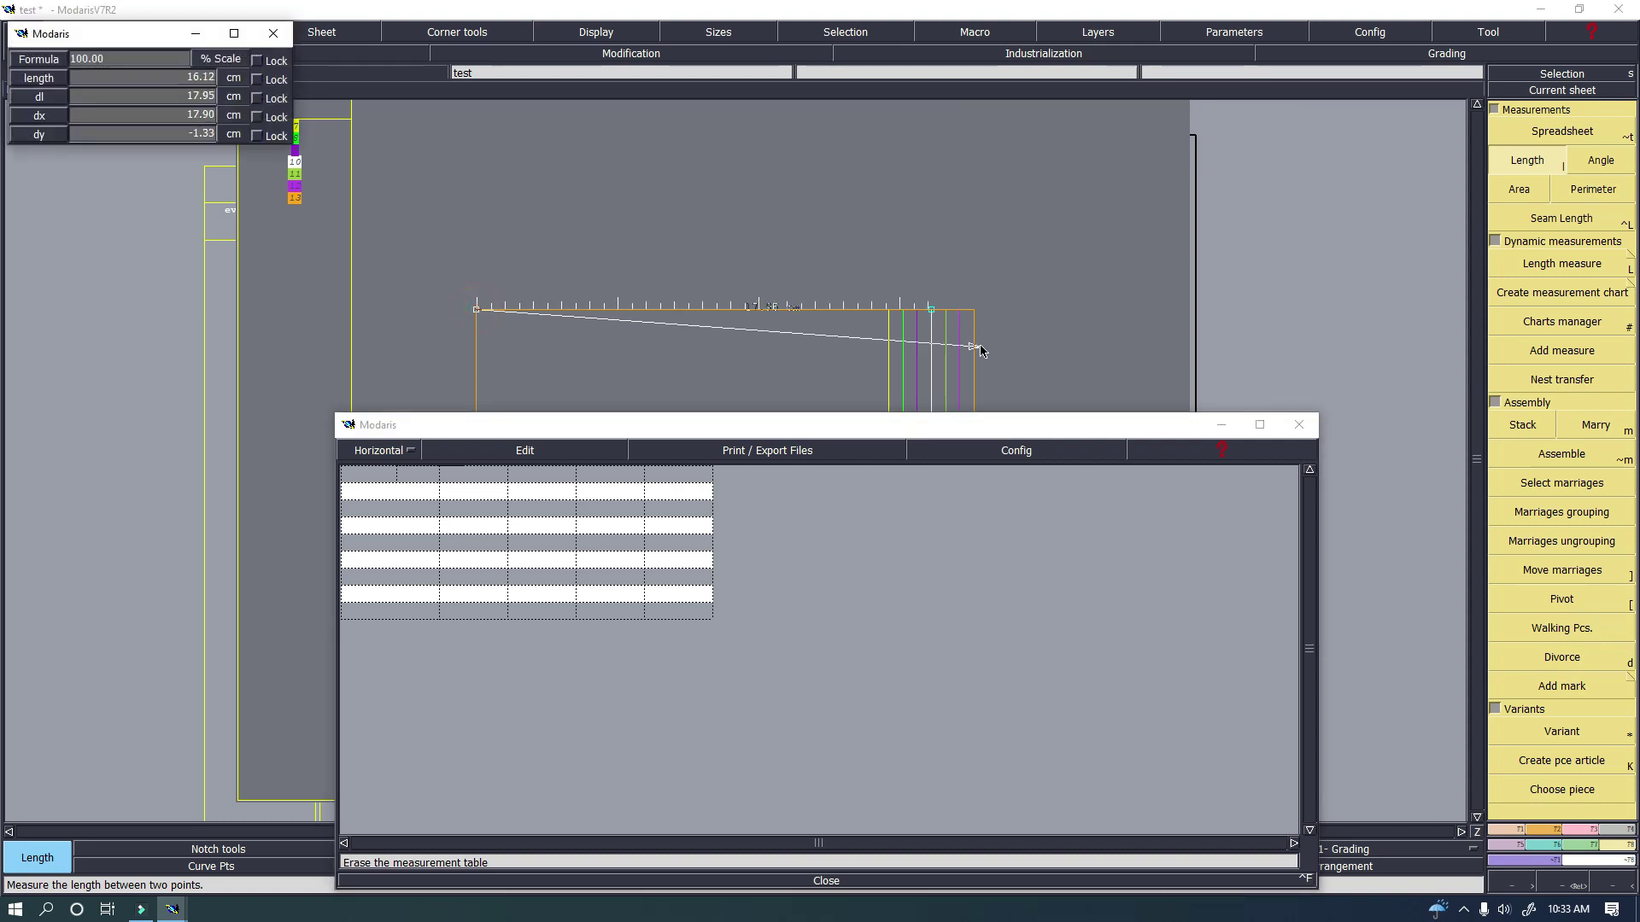
click(931, 309)
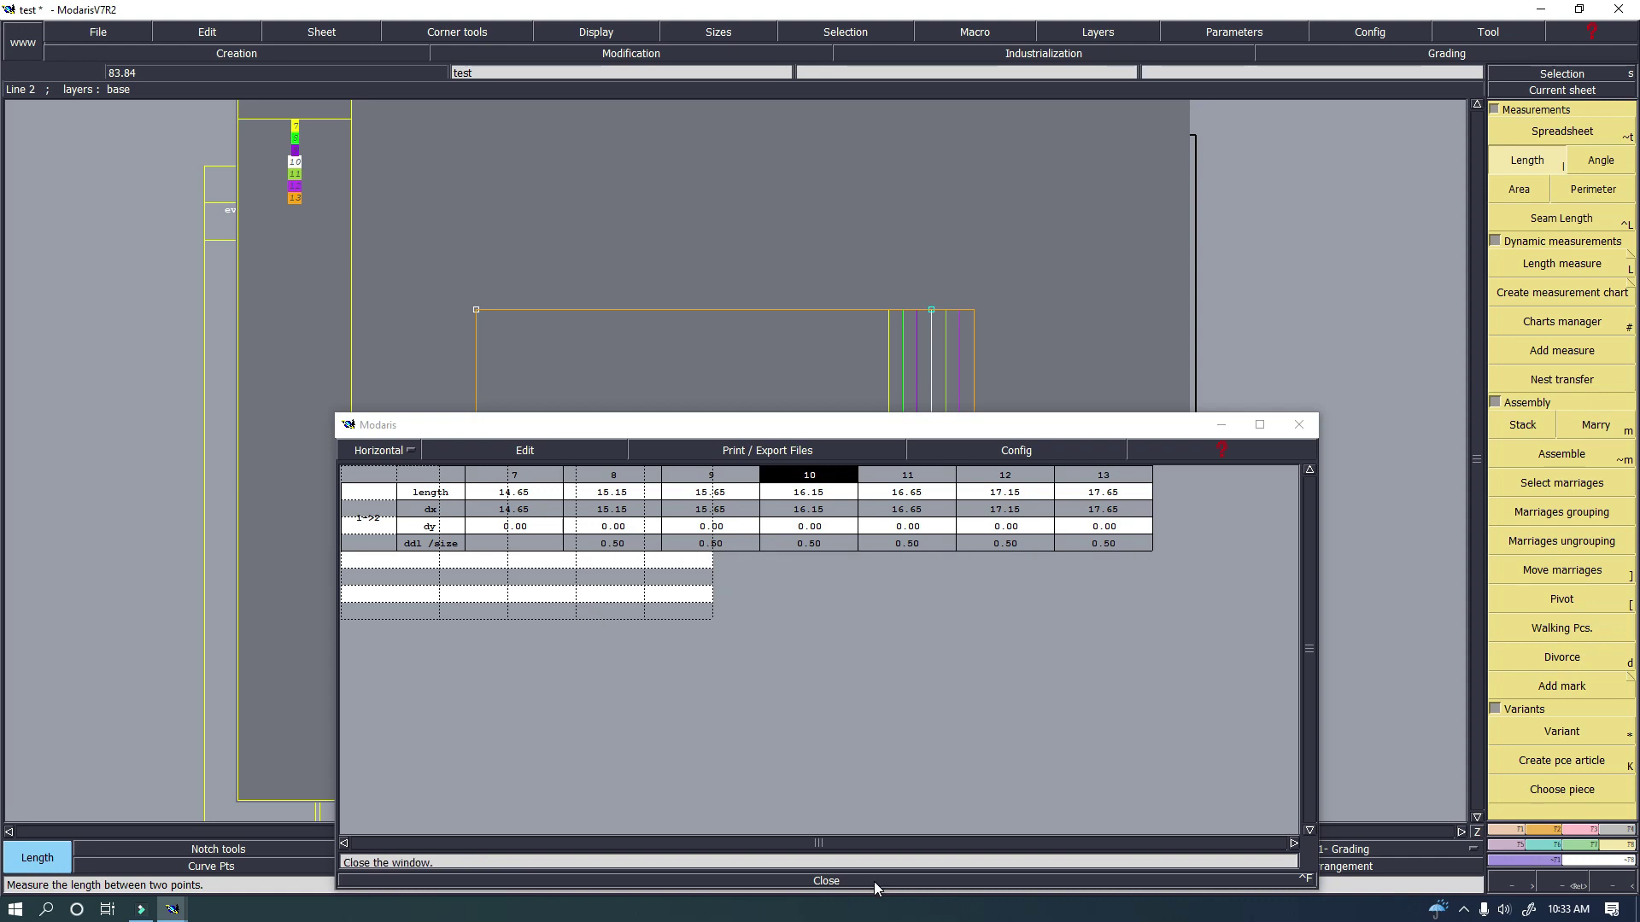
click(829, 881)
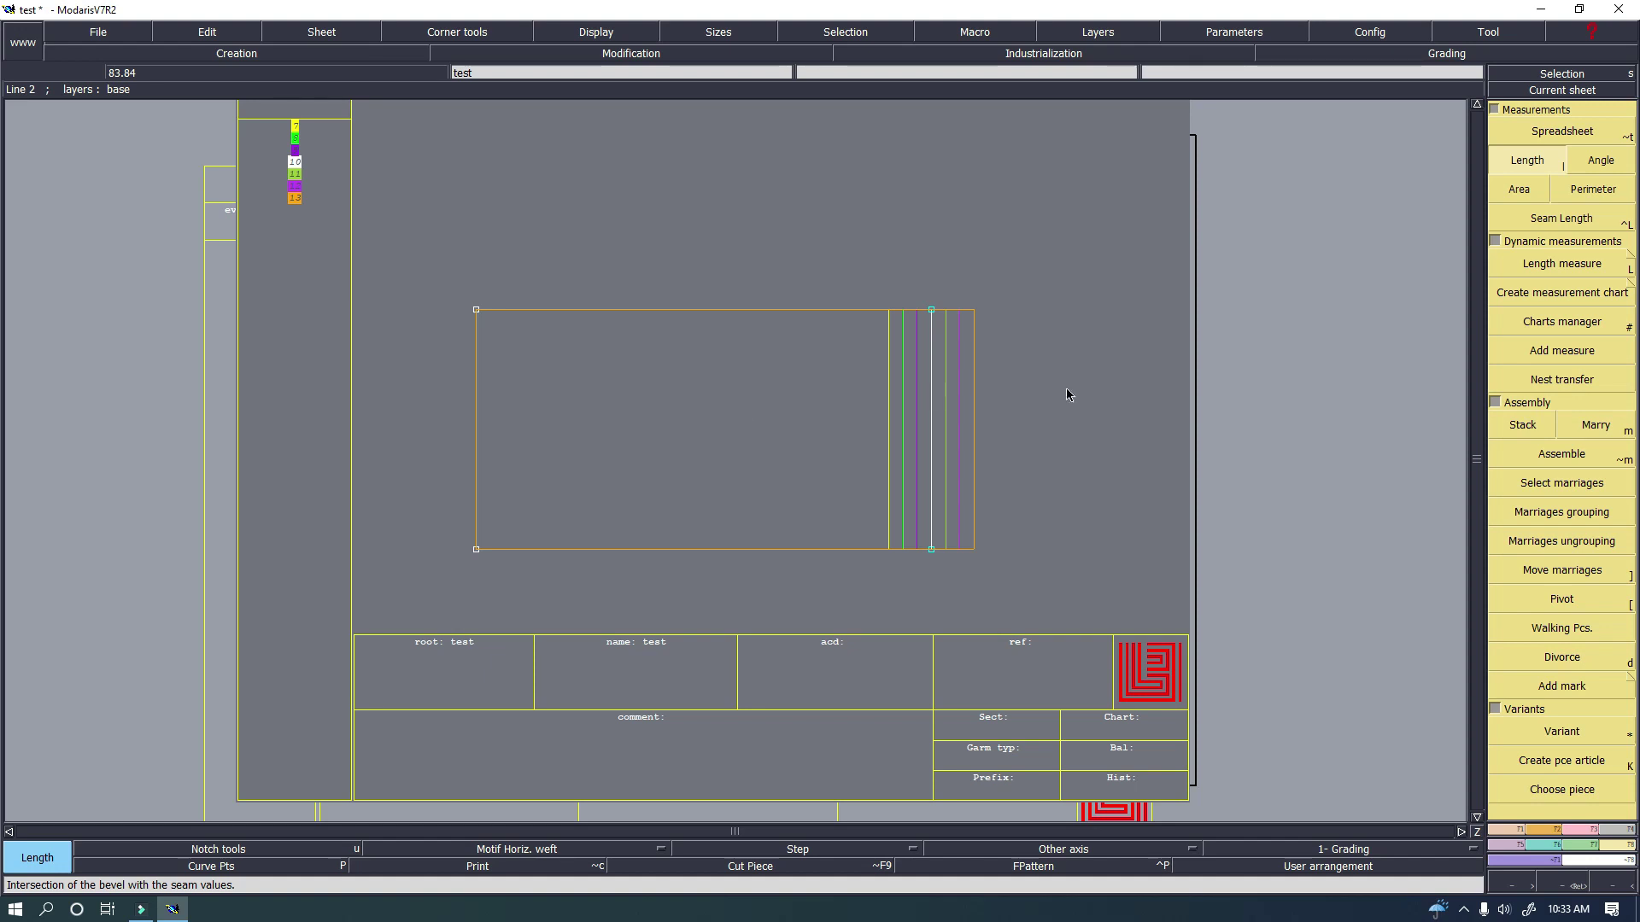
In the Start menu app list, scroll to L and expand Lectra Tools to reveal E-Manager.
click(15, 909)
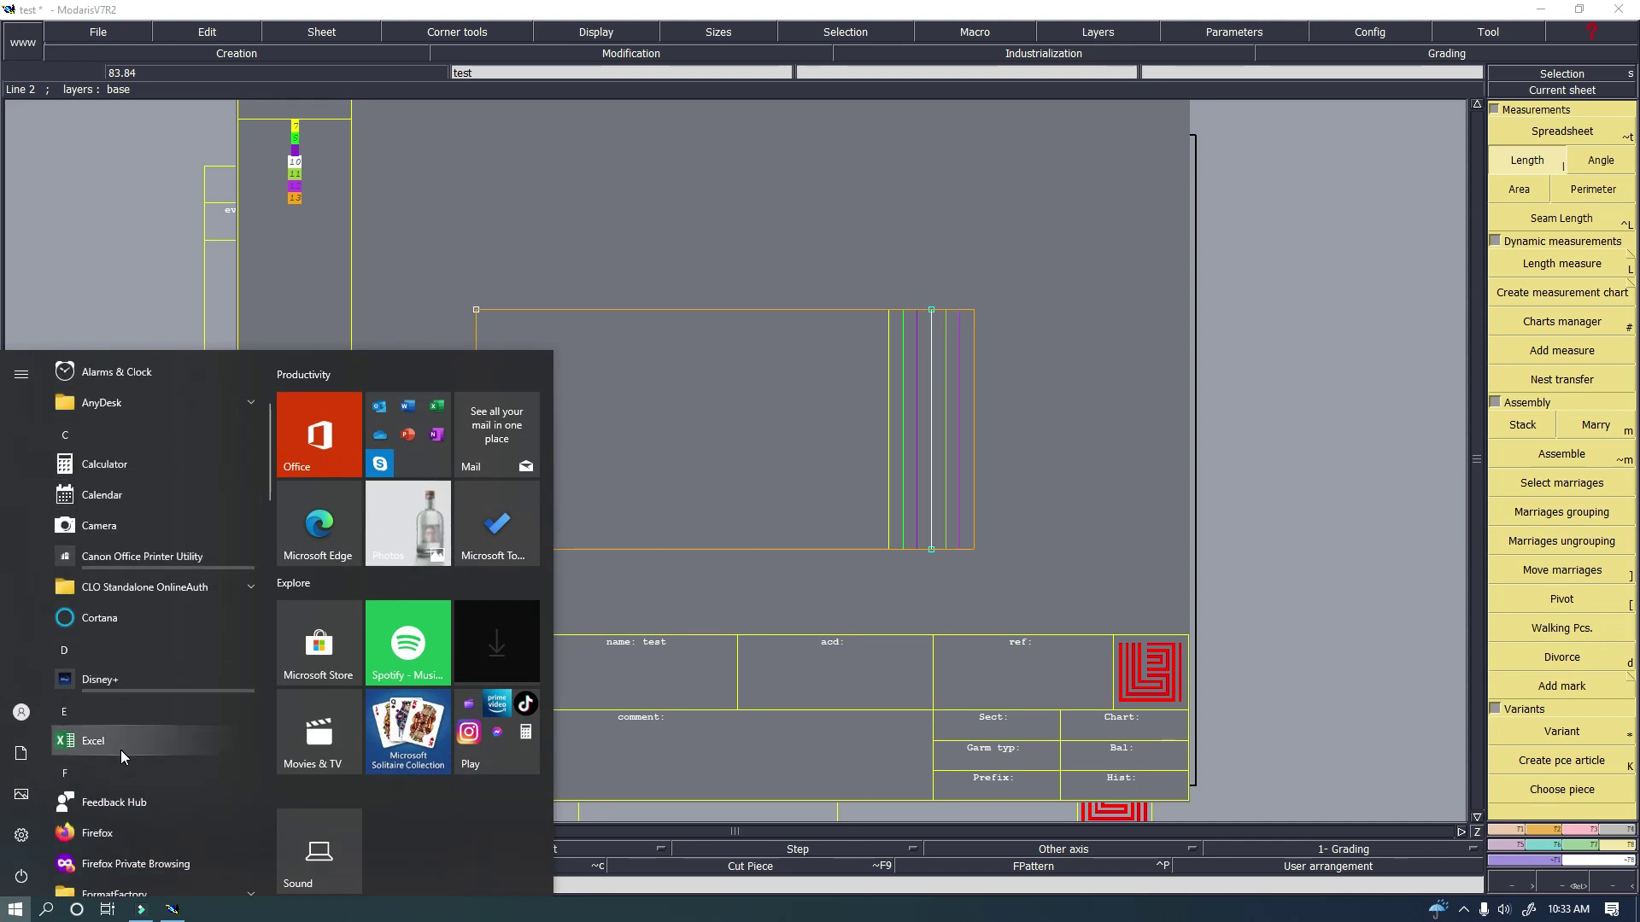
scroll(119, 679, down, 4)
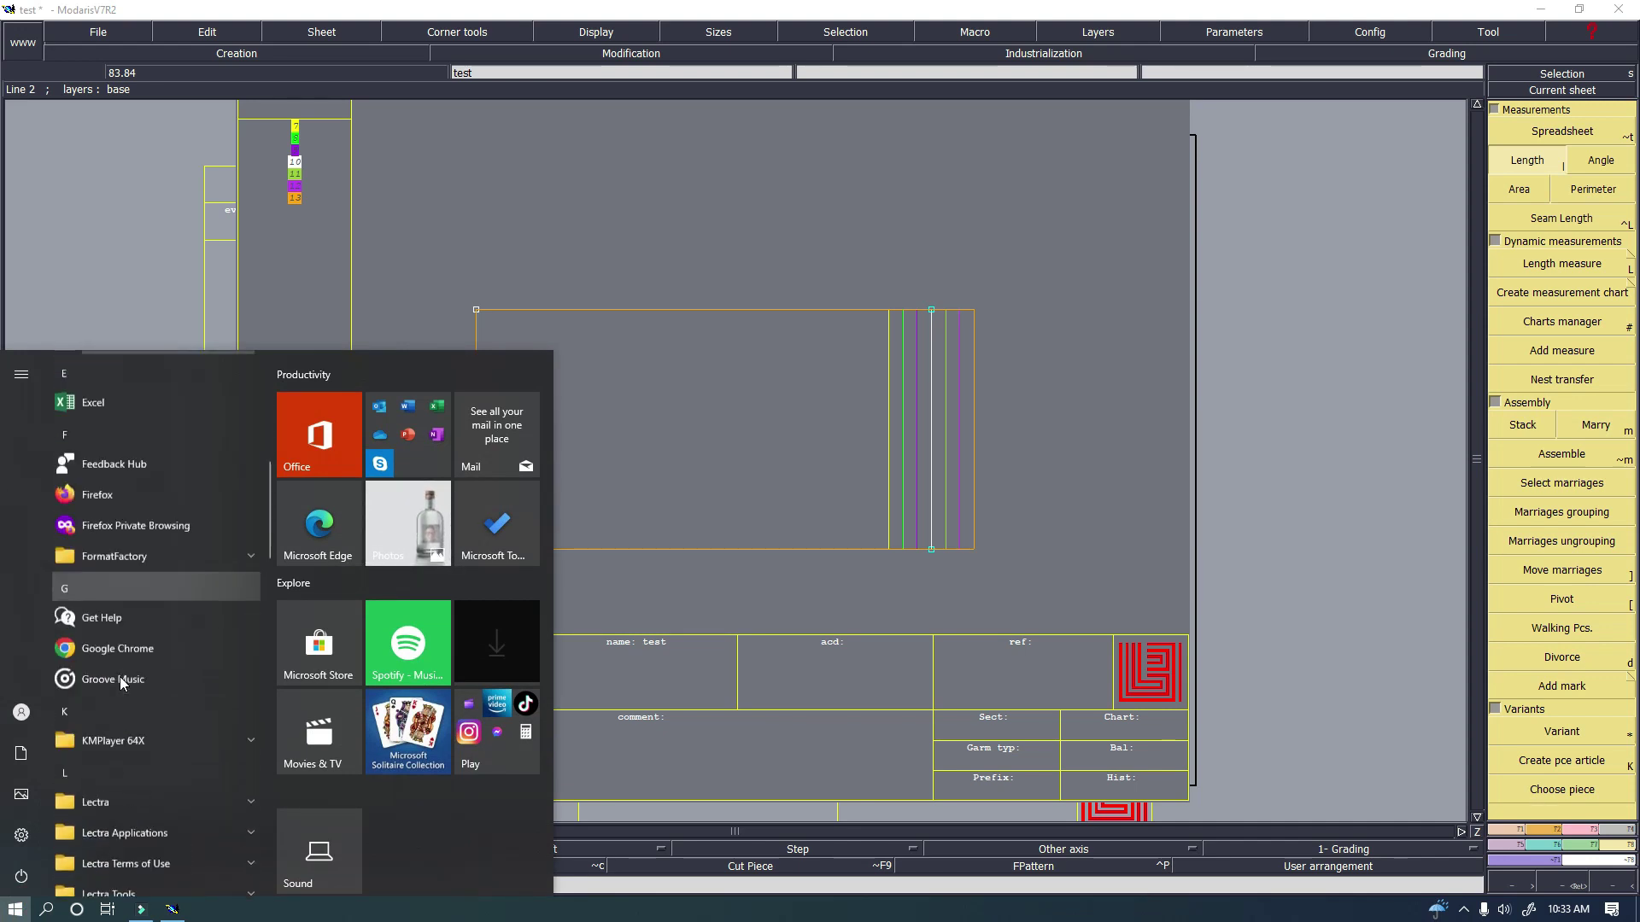
scroll(120, 679, down, 1)
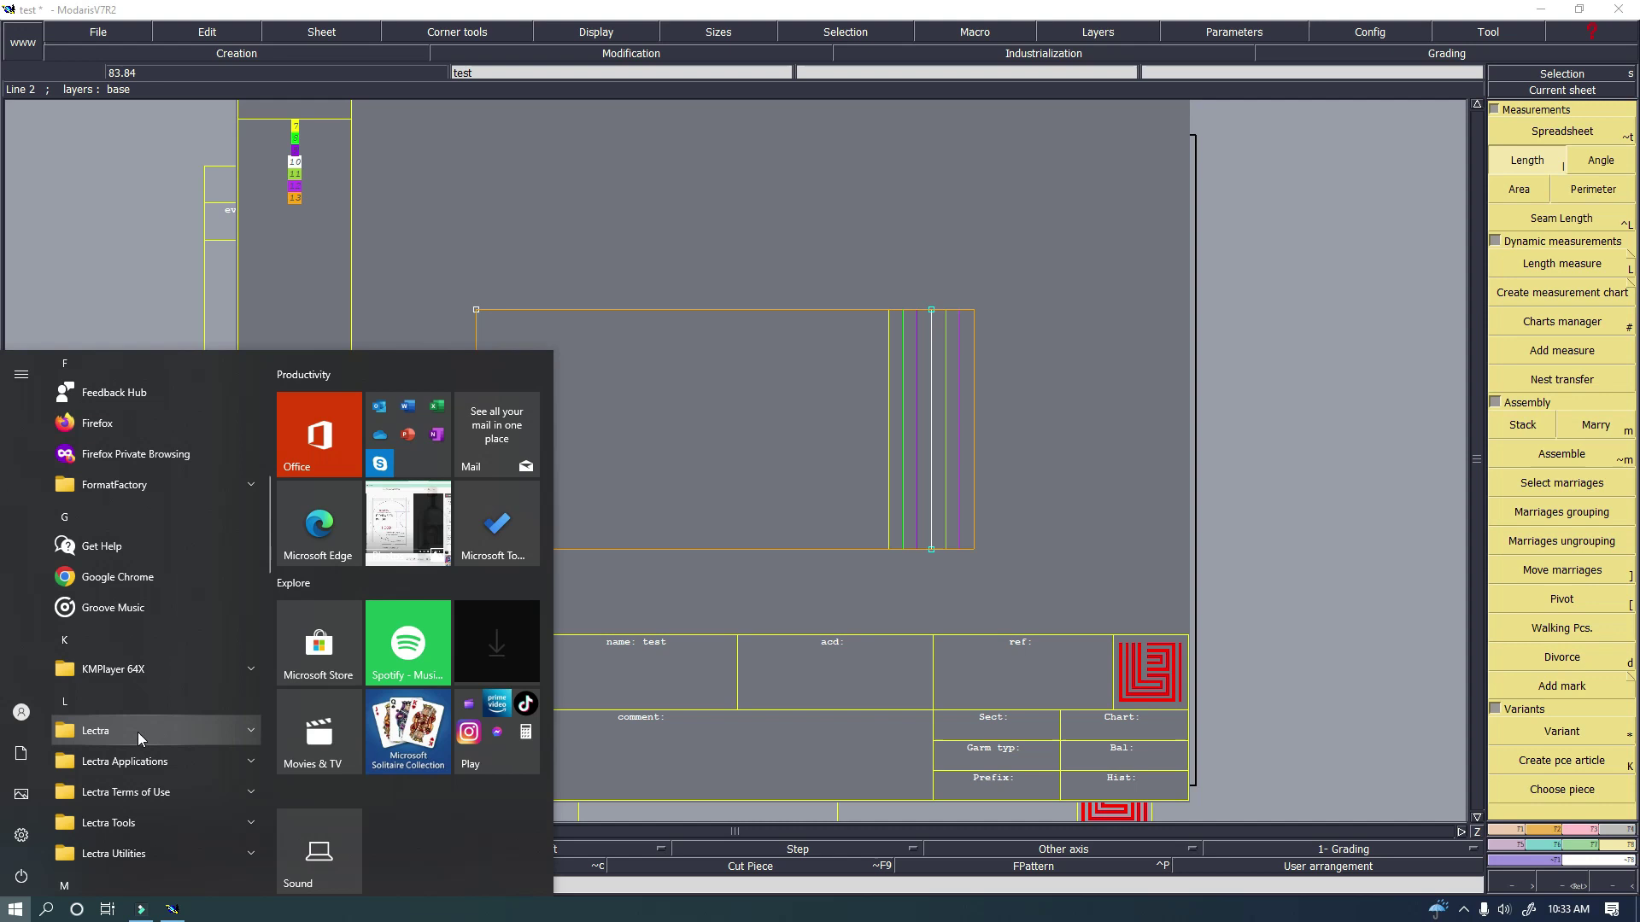
click(147, 823)
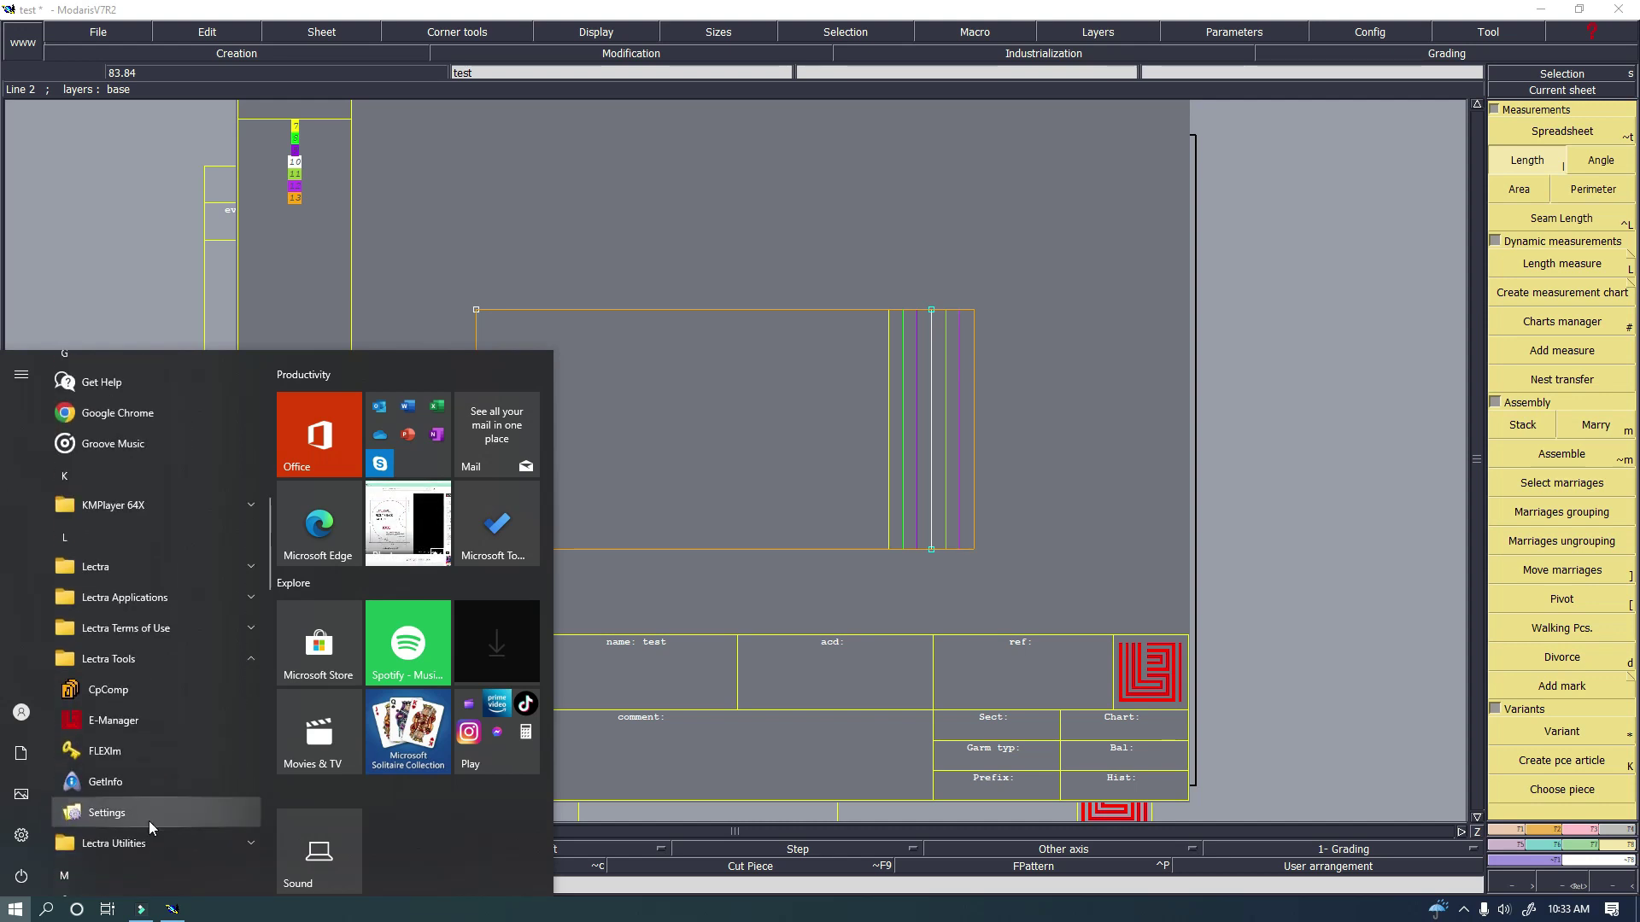
In E-Manager, change the unit of measure from Metric to Imperial, apply it and close.
click(95, 724)
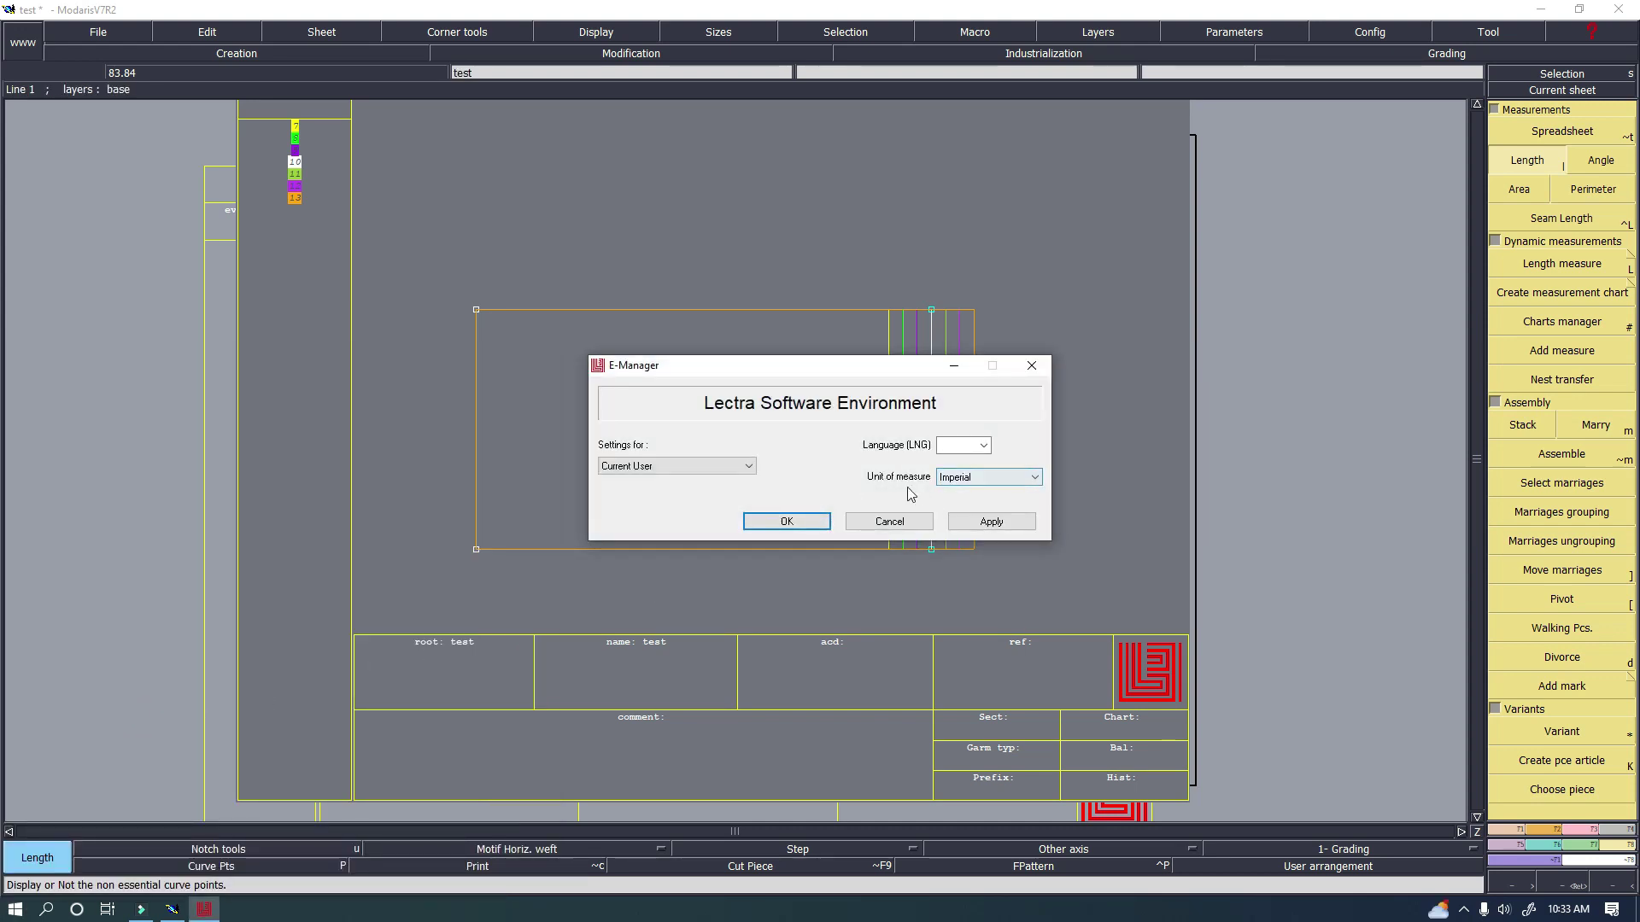
click(1035, 478)
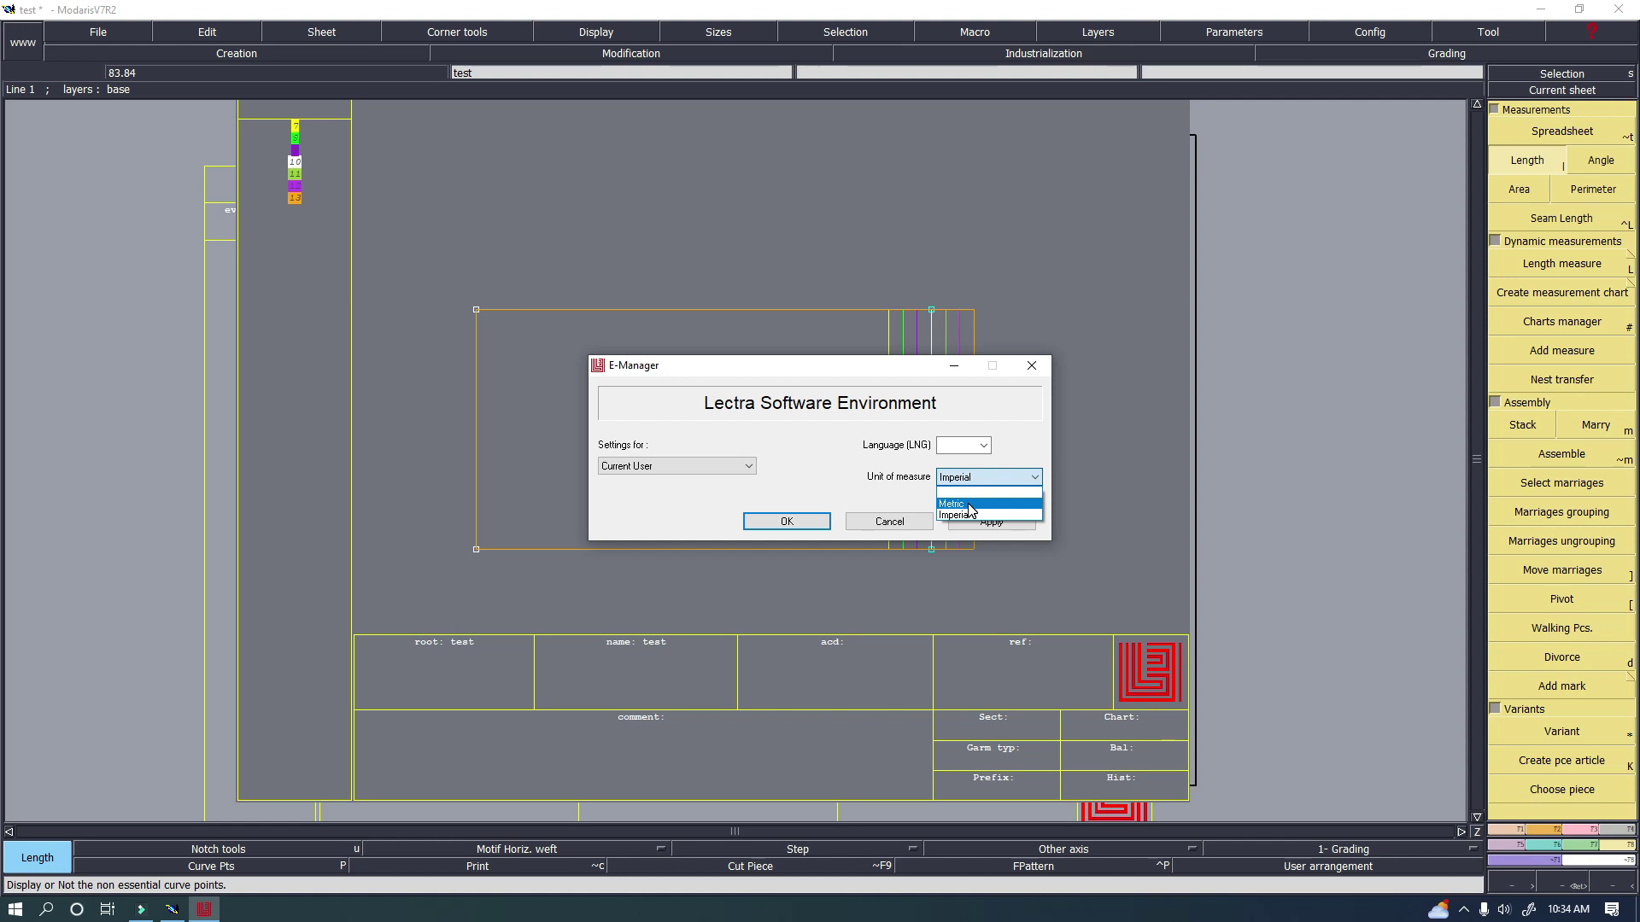
click(970, 506)
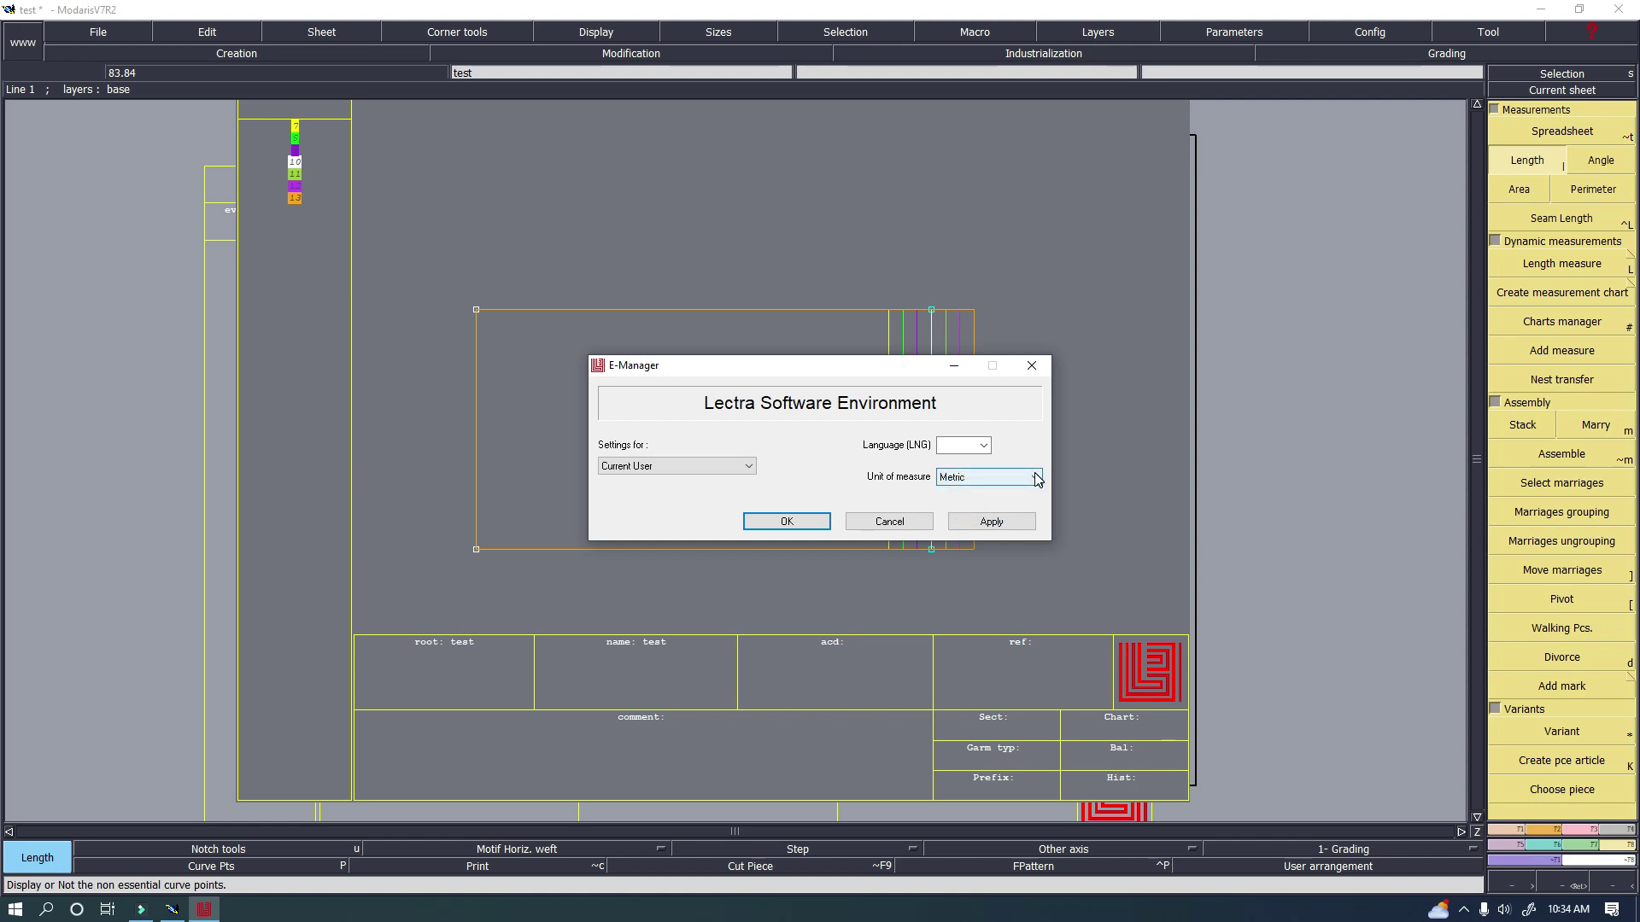
click(1035, 478)
click(975, 514)
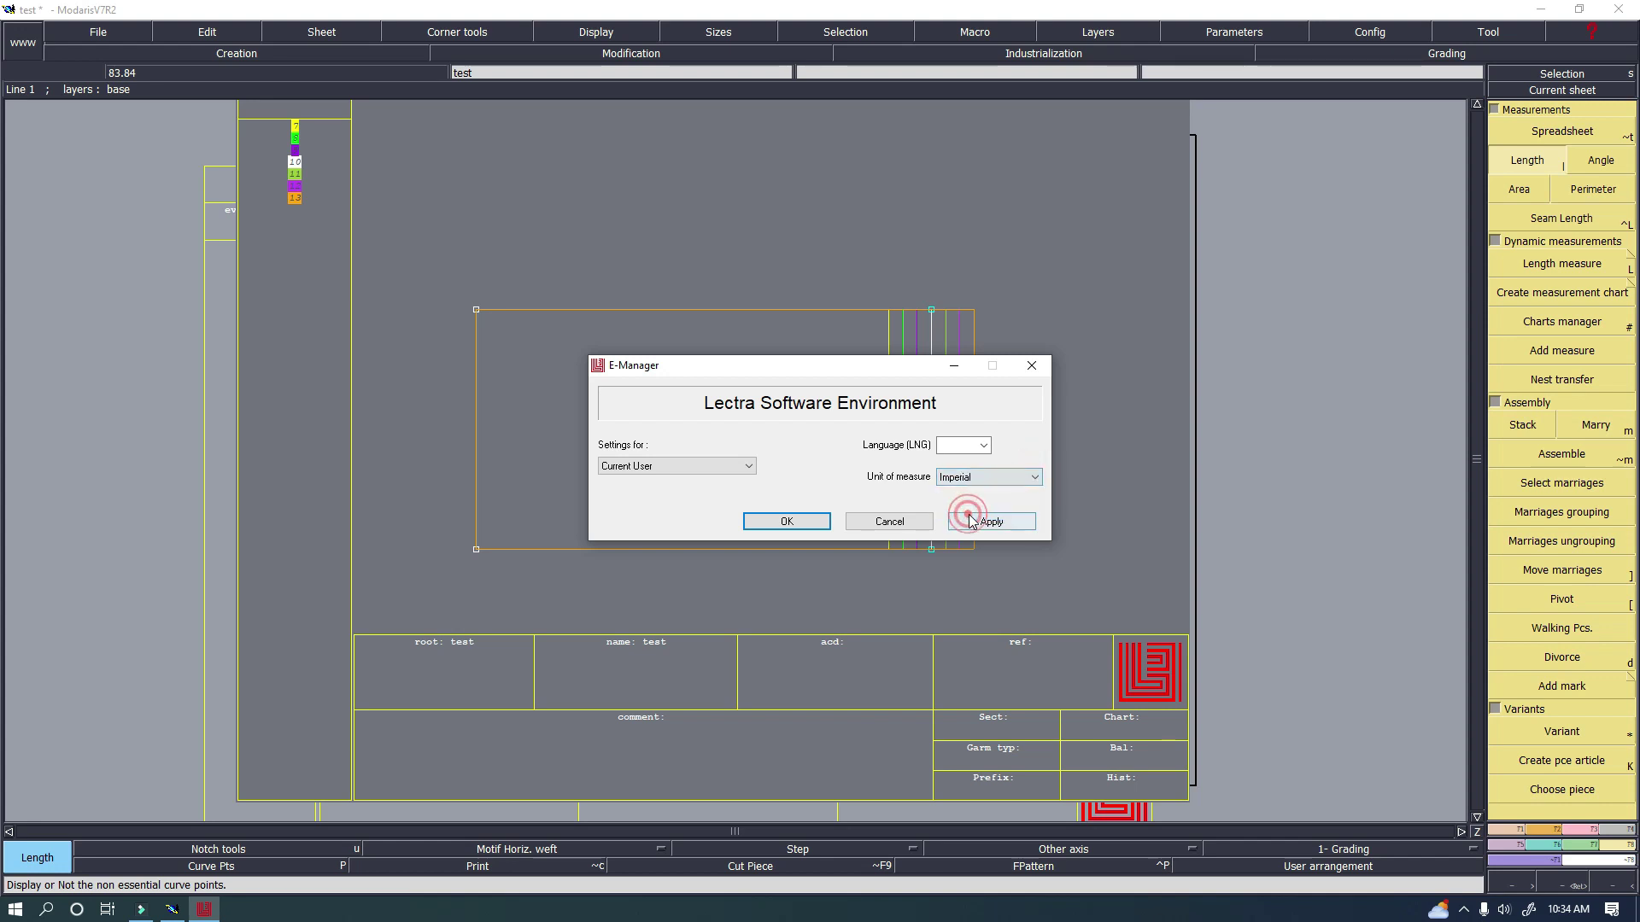
click(1037, 480)
click(975, 505)
click(1037, 481)
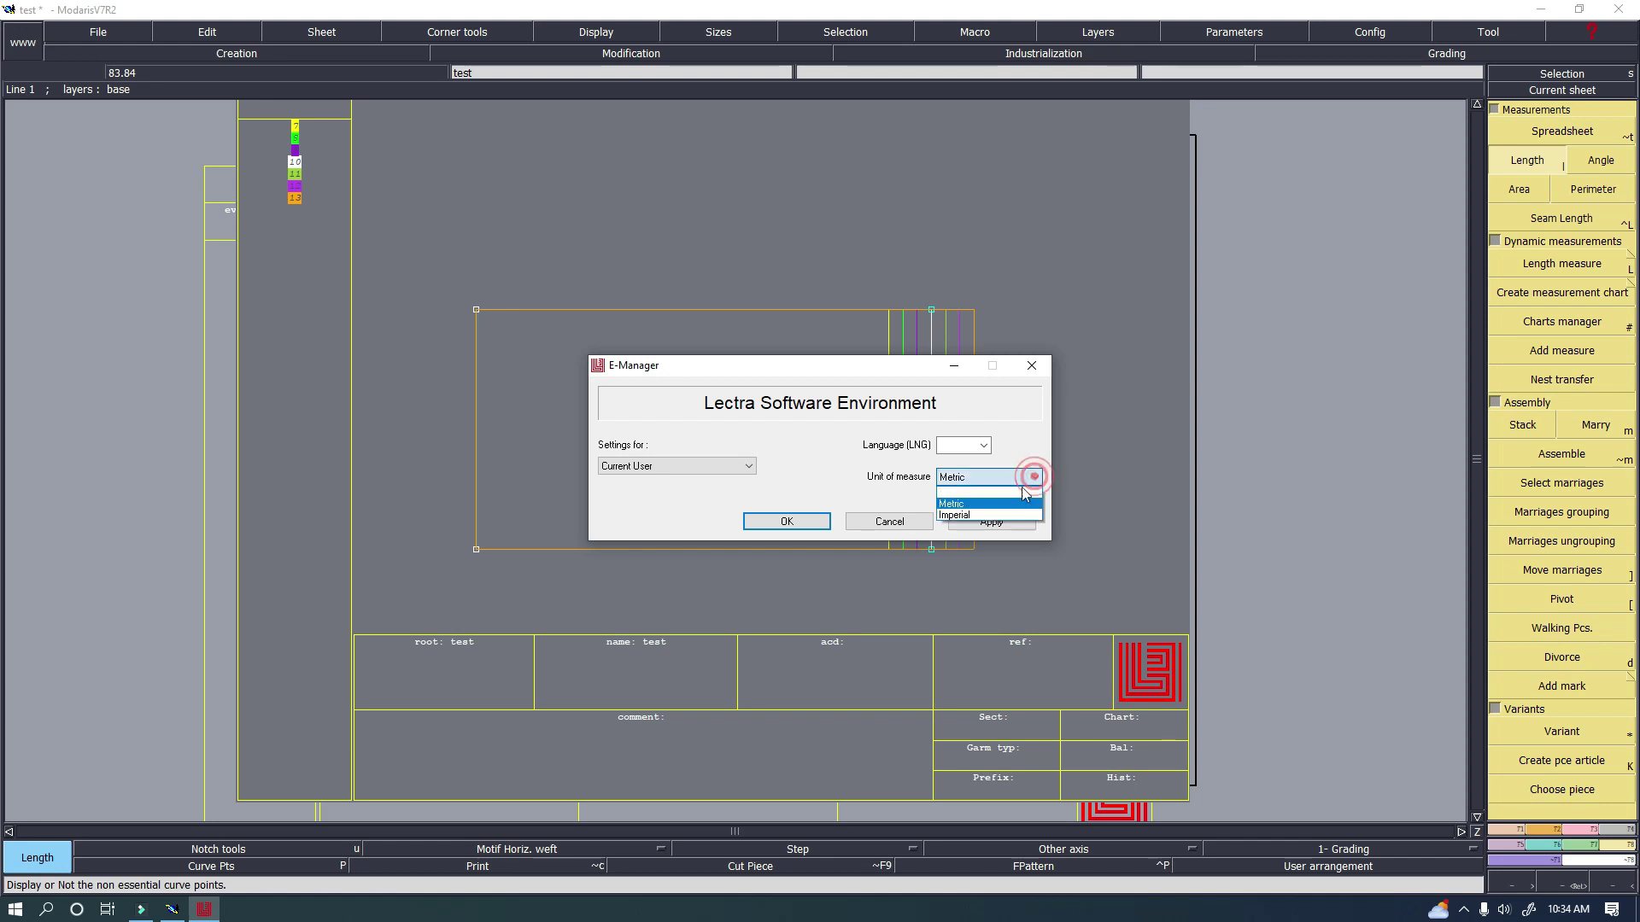
click(975, 516)
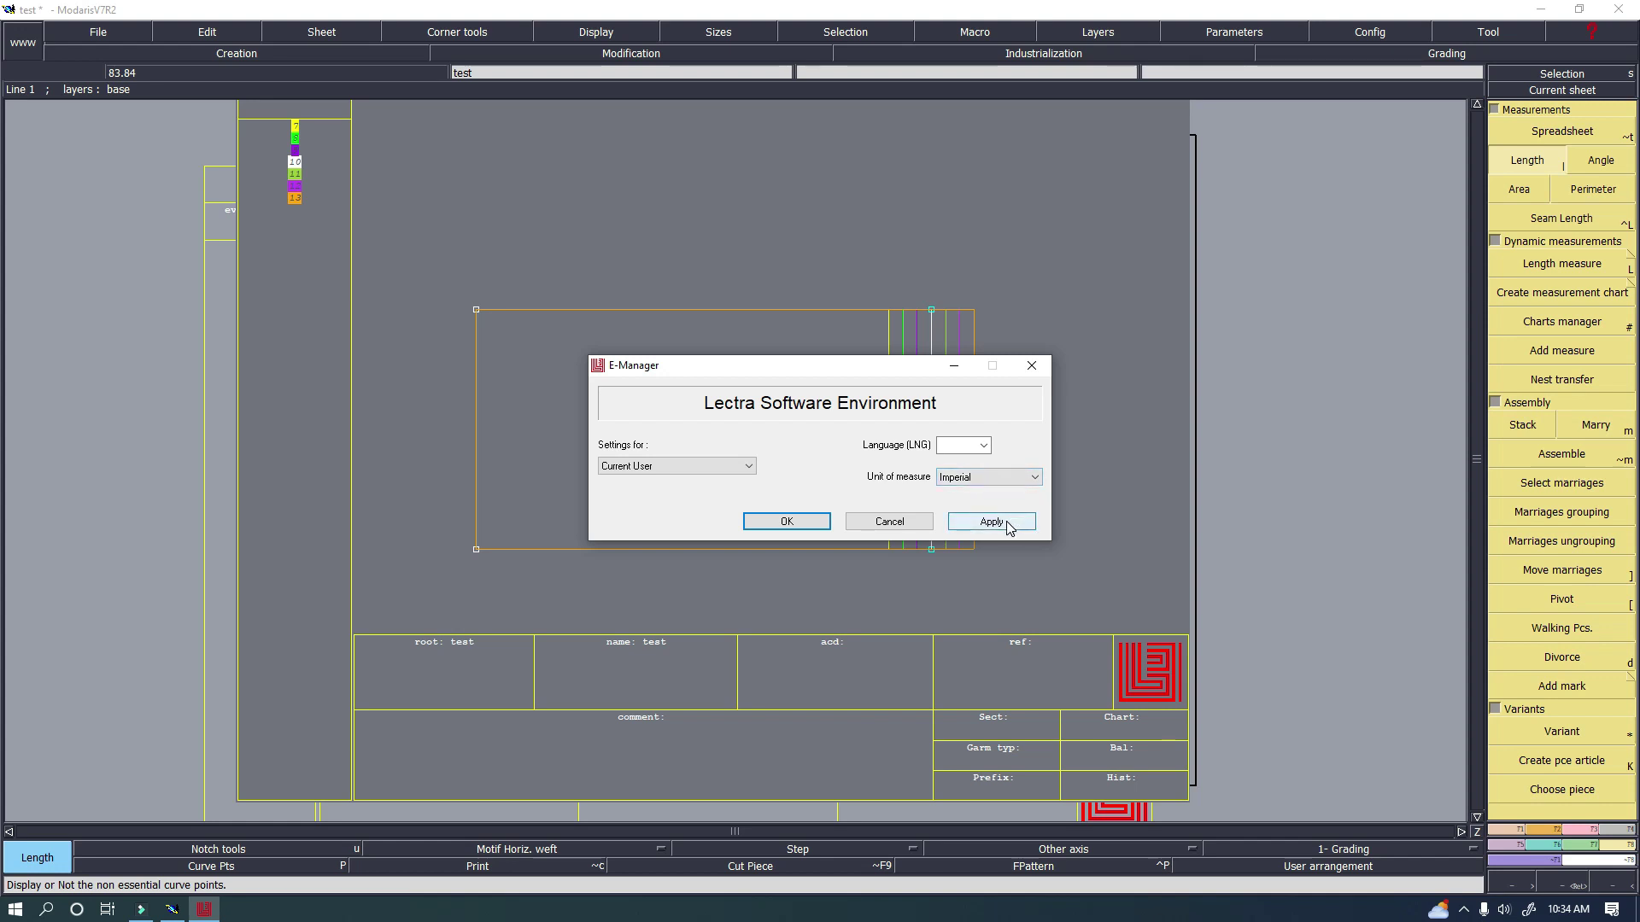
click(990, 521)
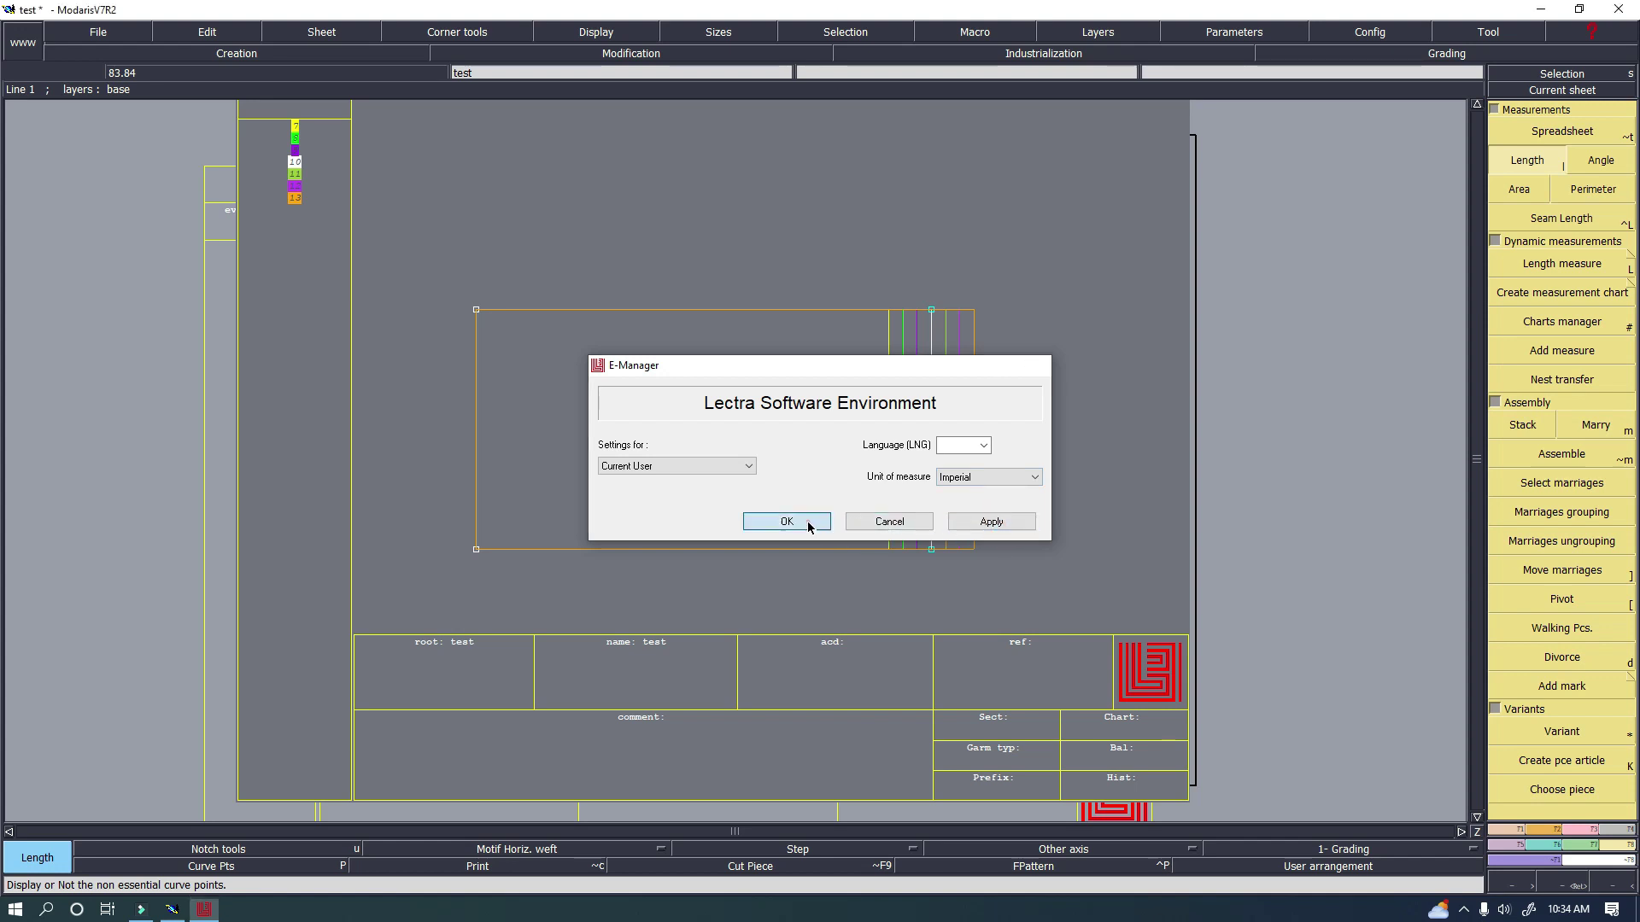
click(787, 521)
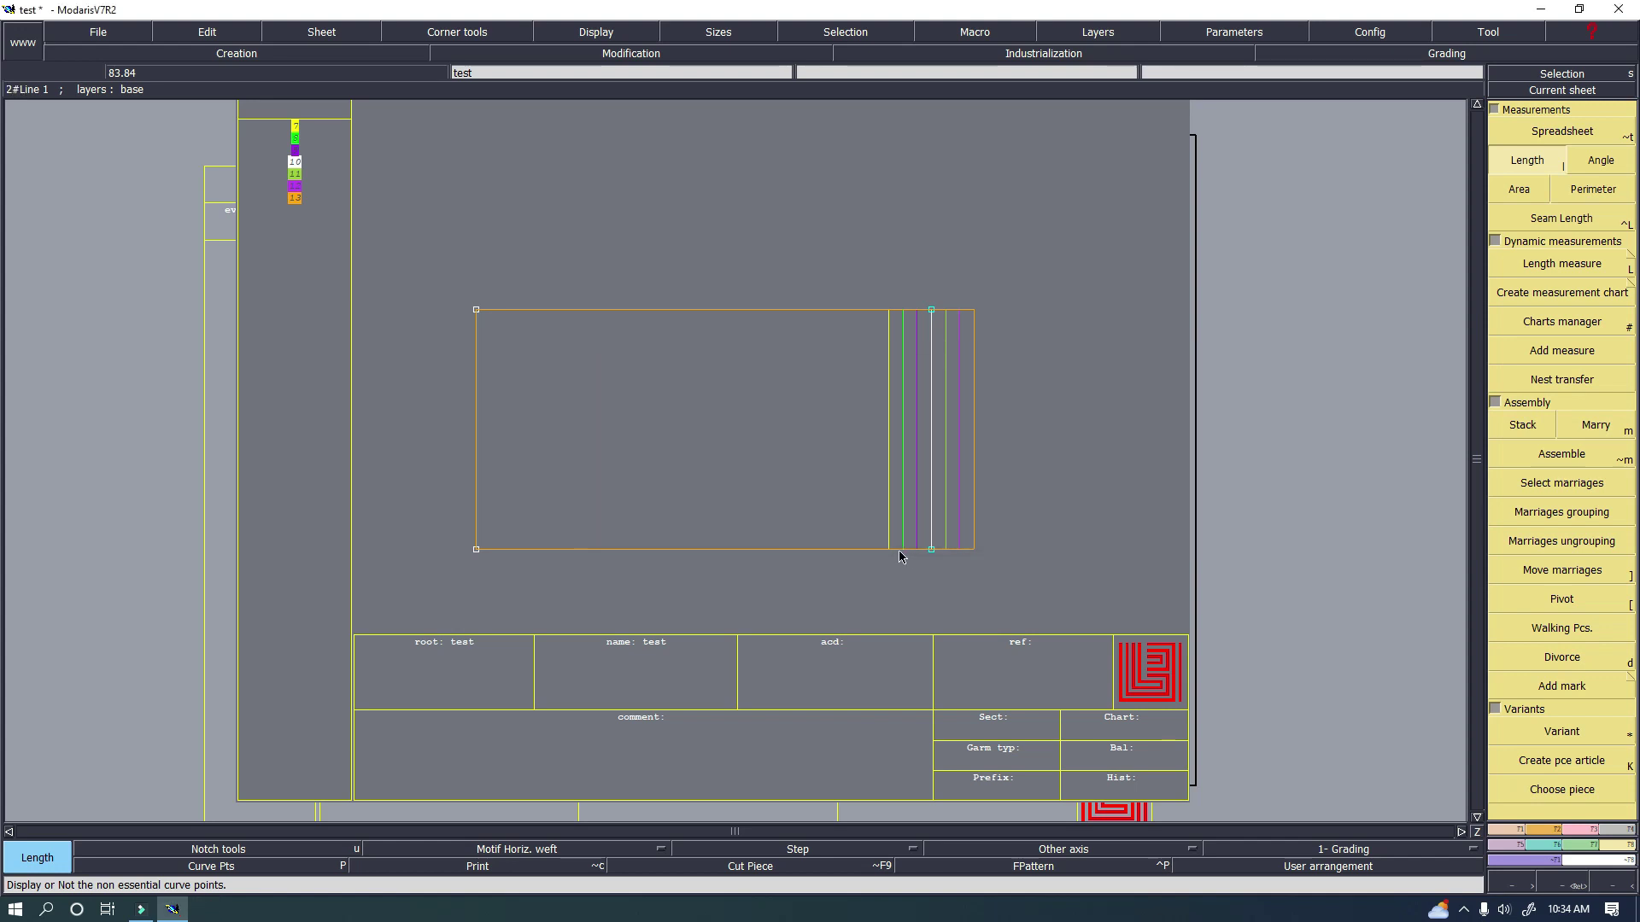
Minimize Modaris and launch MarkerMaking V6R2 from its desktop icon.
click(1540, 10)
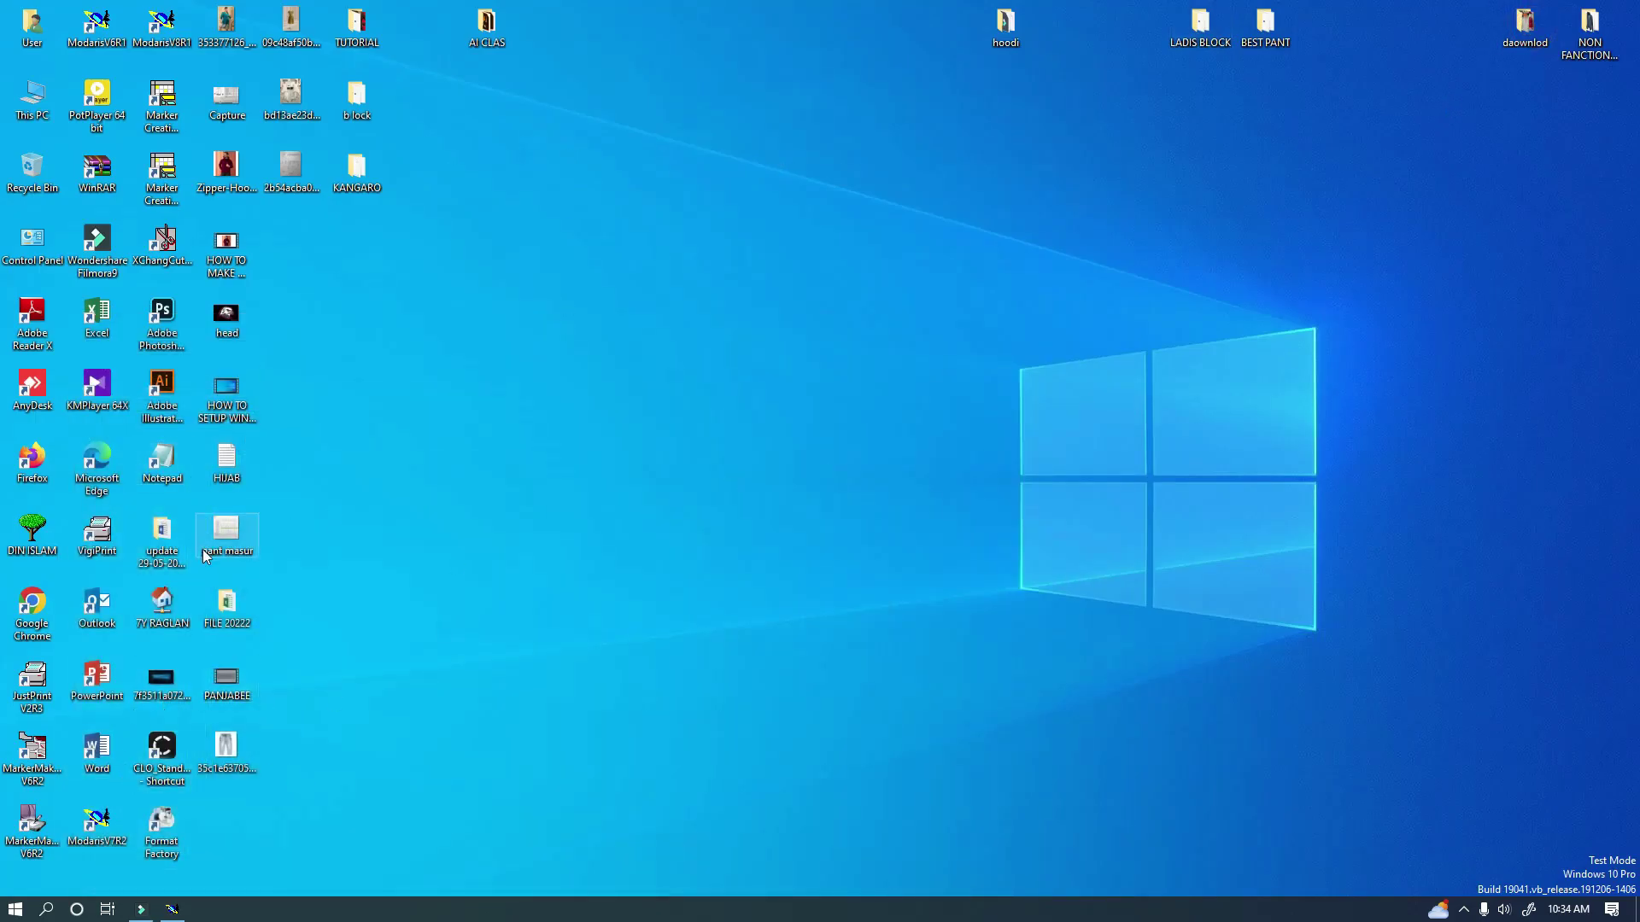
double_click(36, 766)
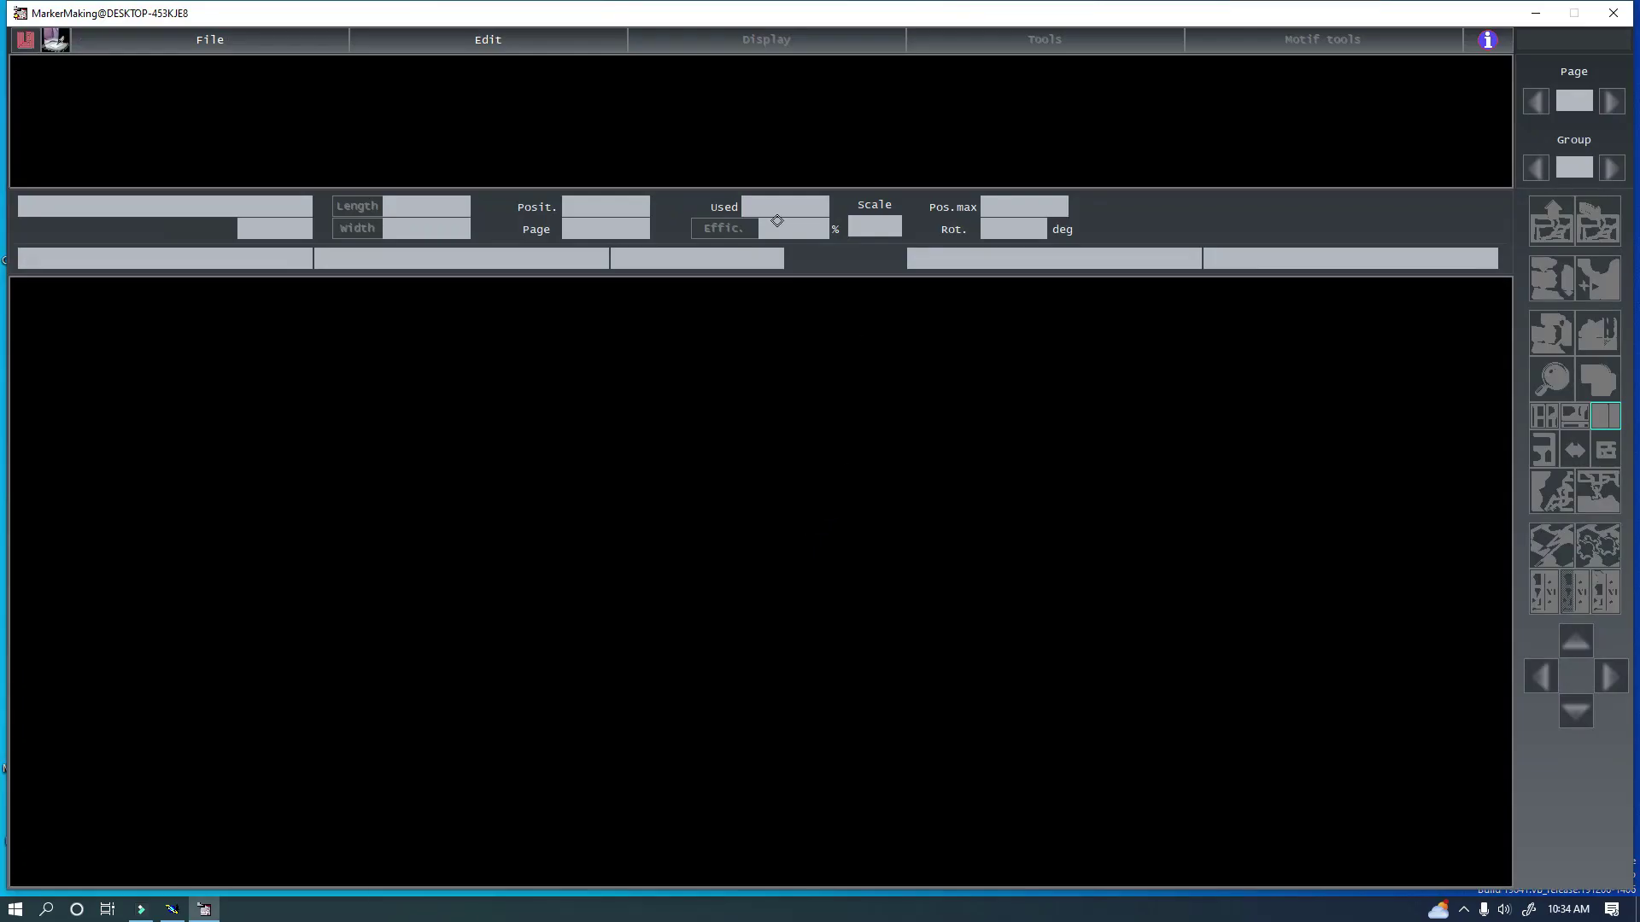
Open the BEST PANT marker through the Selector, dismissing the three piece-loop warnings.
click(209, 40)
click(172, 63)
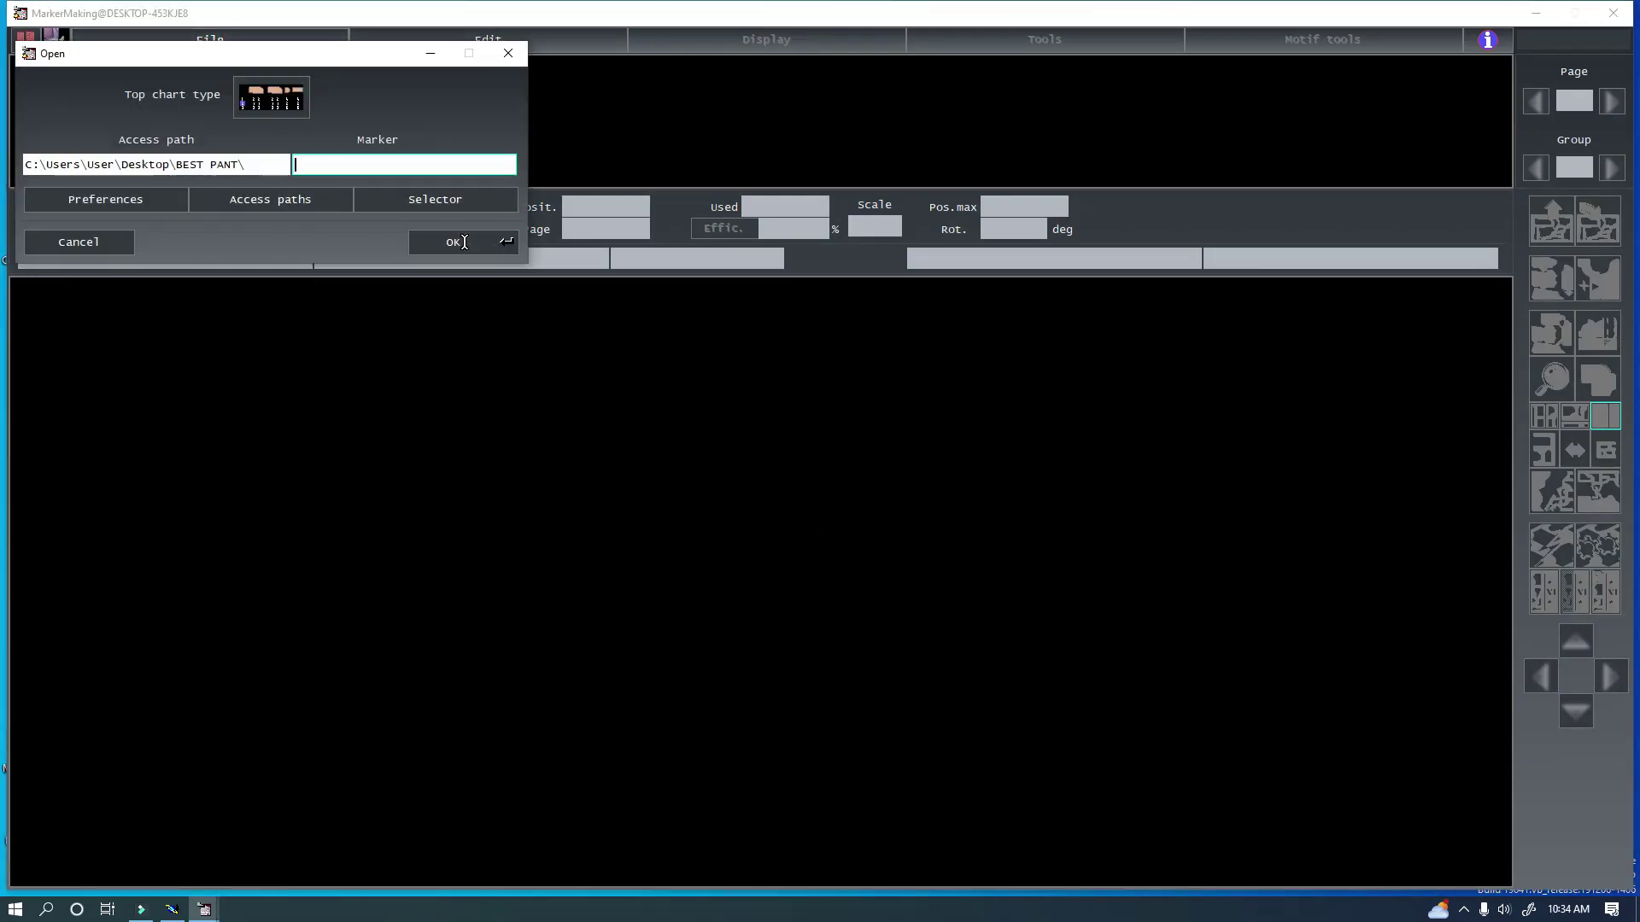
click(408, 202)
click(163, 180)
double_click(162, 180)
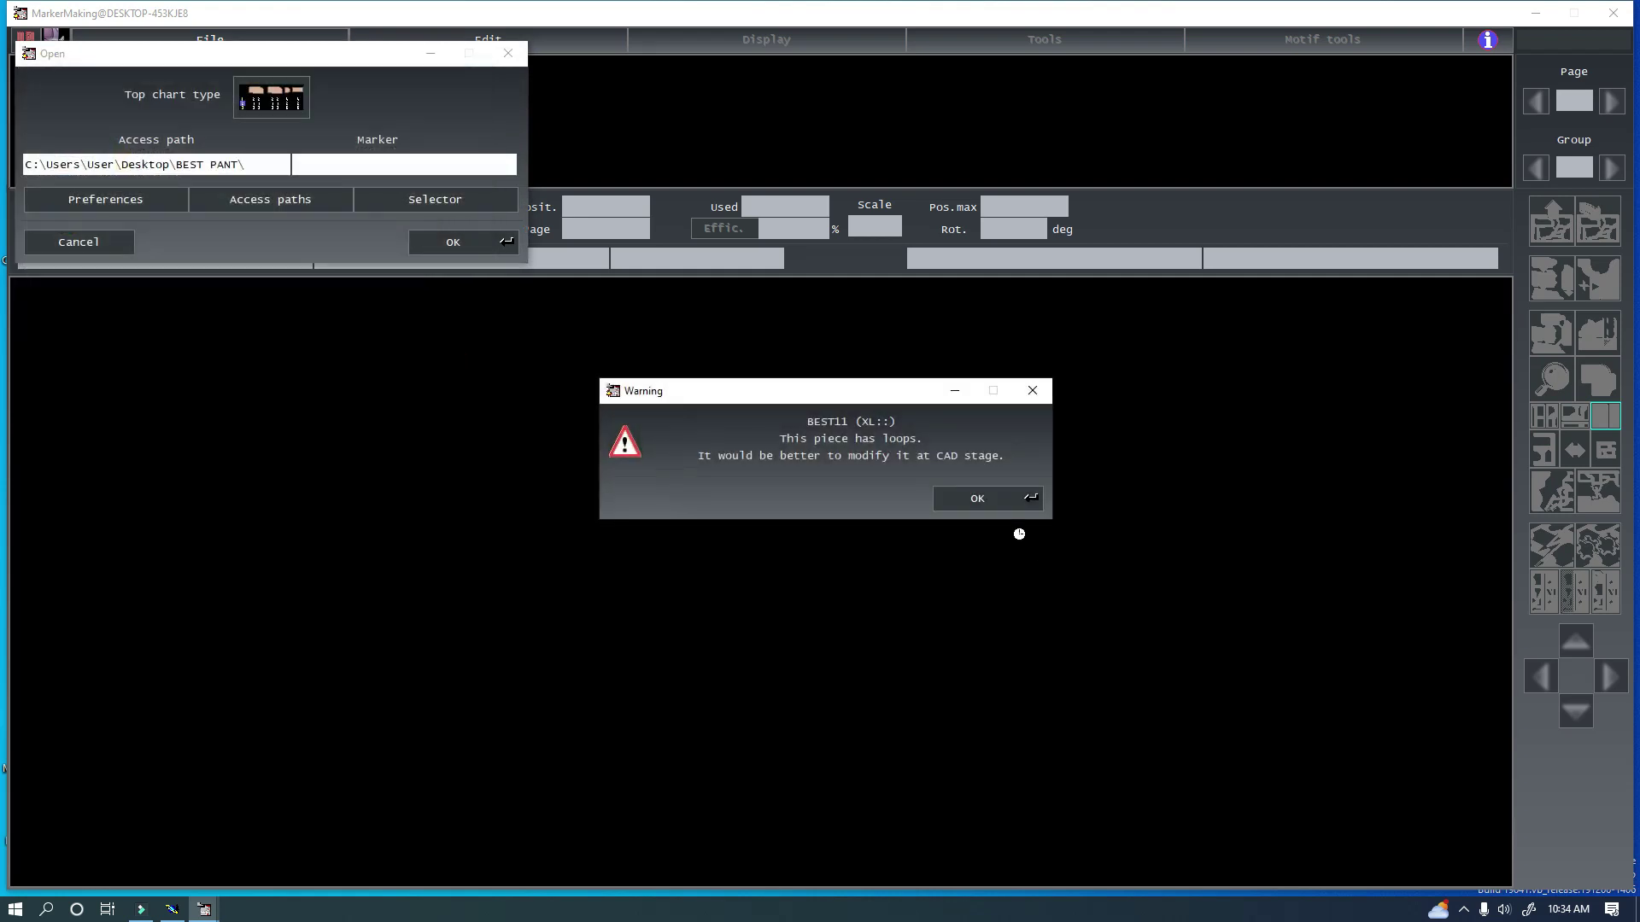
click(991, 500)
click(971, 496)
click(971, 495)
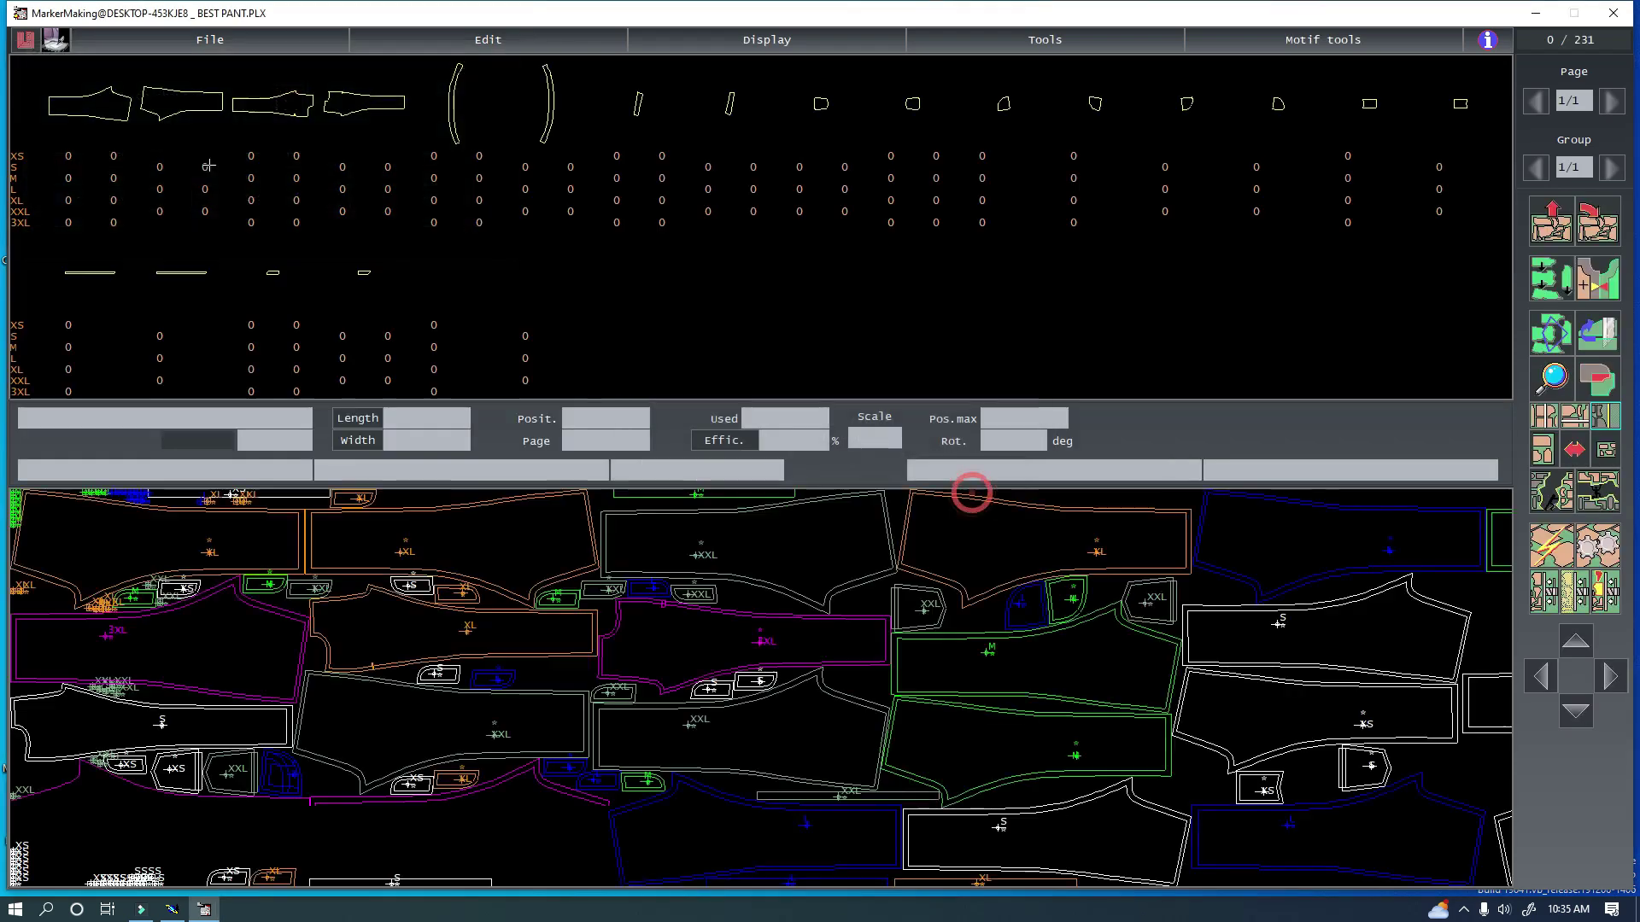